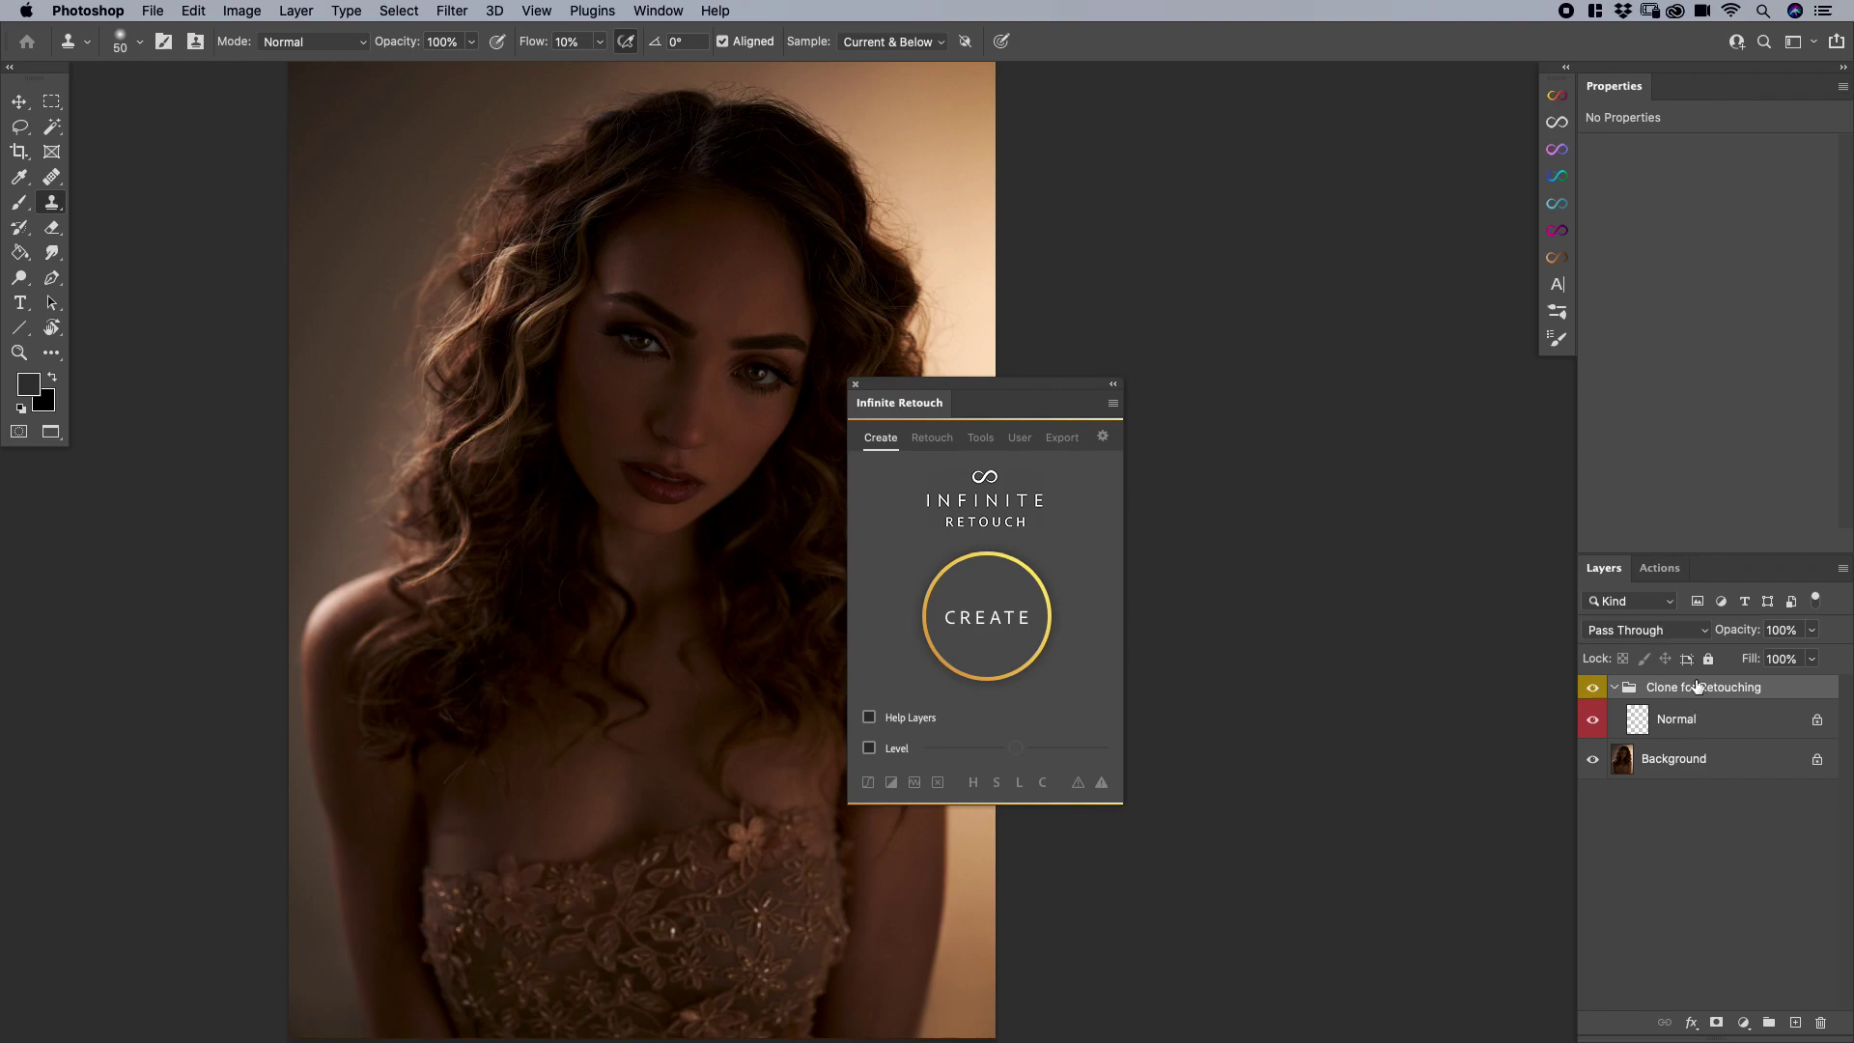
Delete the Clone for Retouching group so only the Background layer is left
{"action": "key", "text": "Delete"}
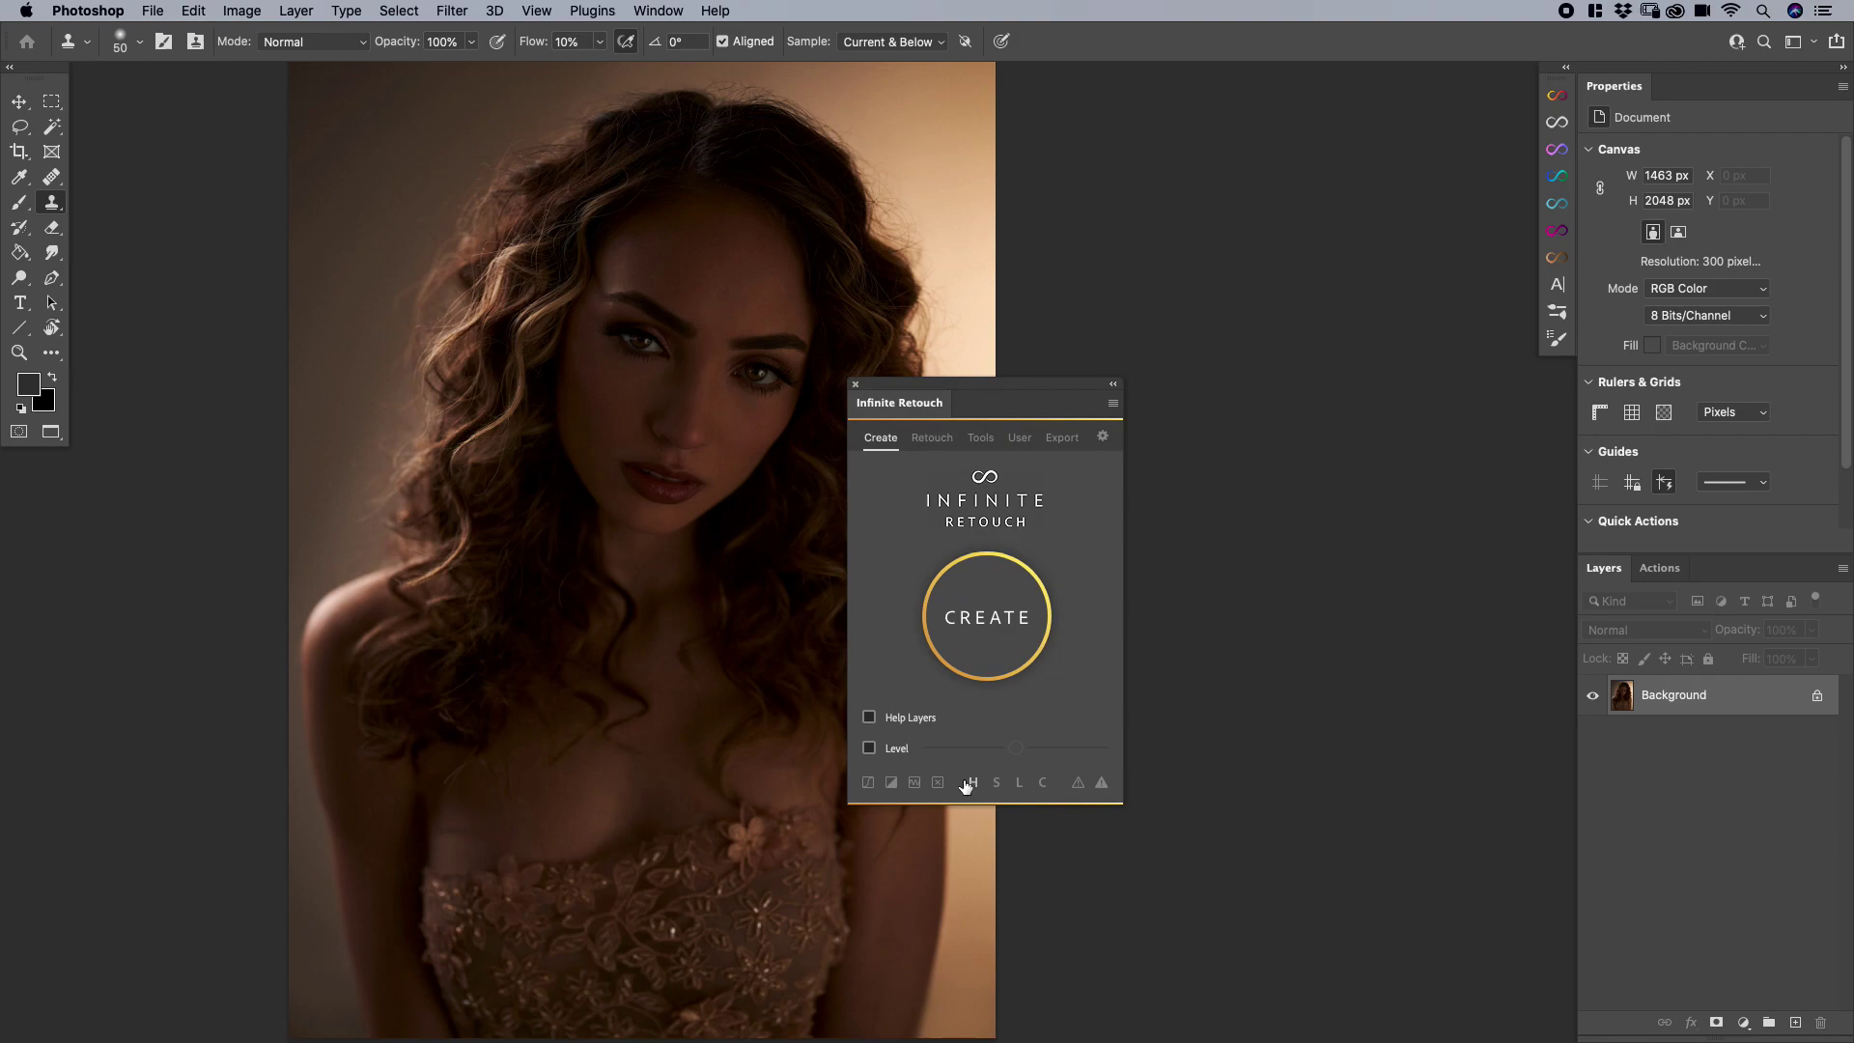
Enable Help Layers in Infinite Retouch, then review its settings and the list of help layer names
{"action": "left_click", "coordinate": [870, 718]}
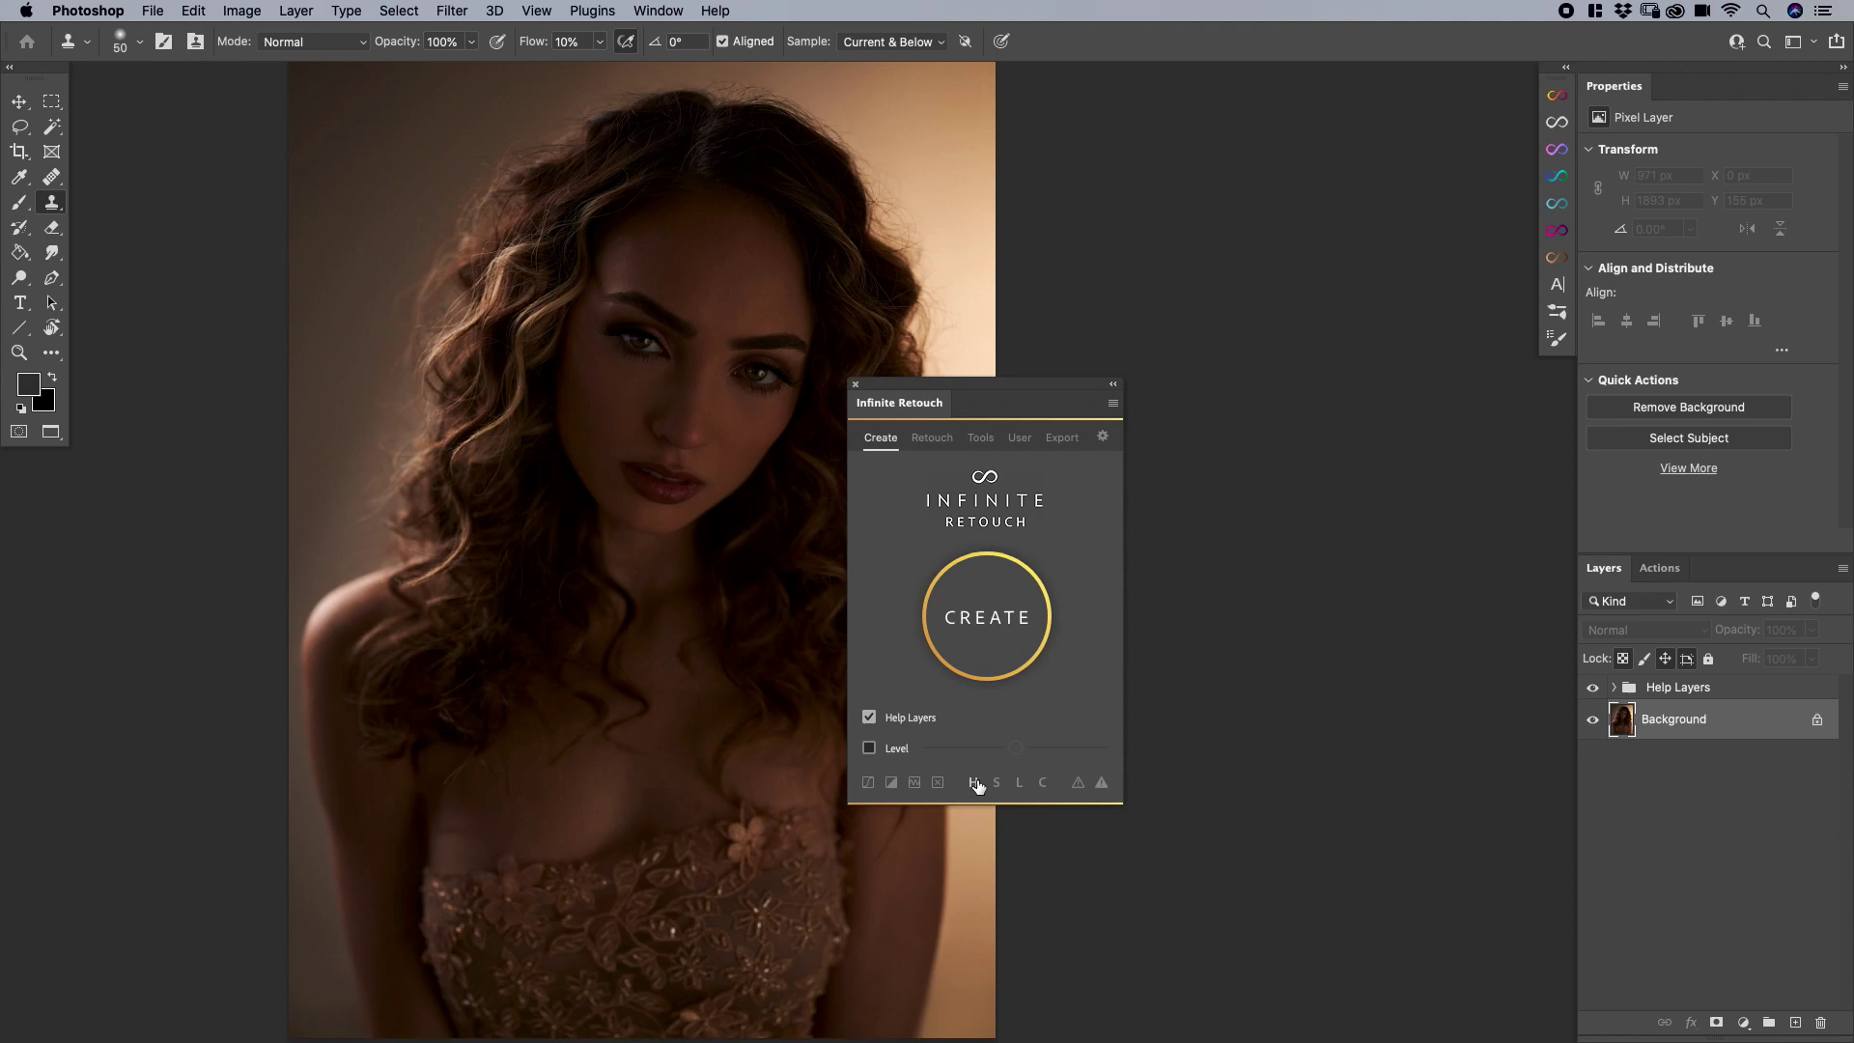
{"action": "left_click", "coordinate": [938, 784]}
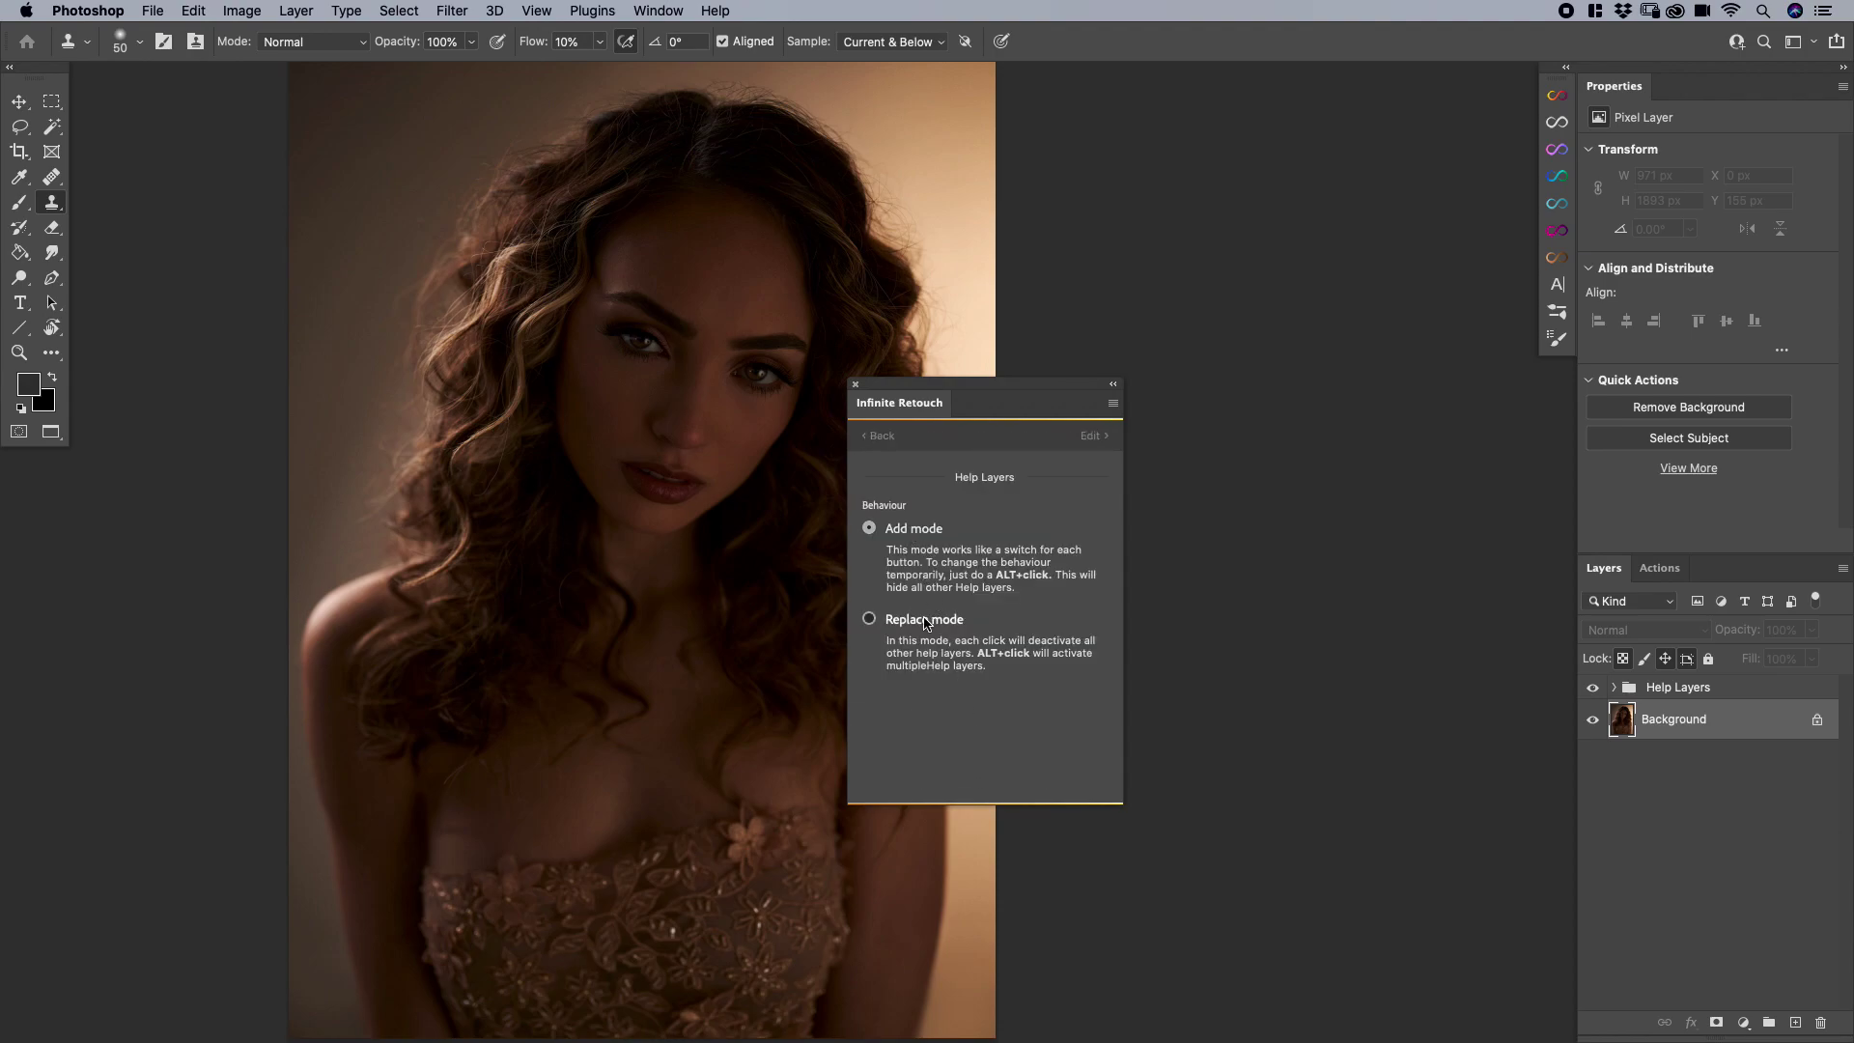
{"action": "left_click", "coordinate": [1091, 436]}
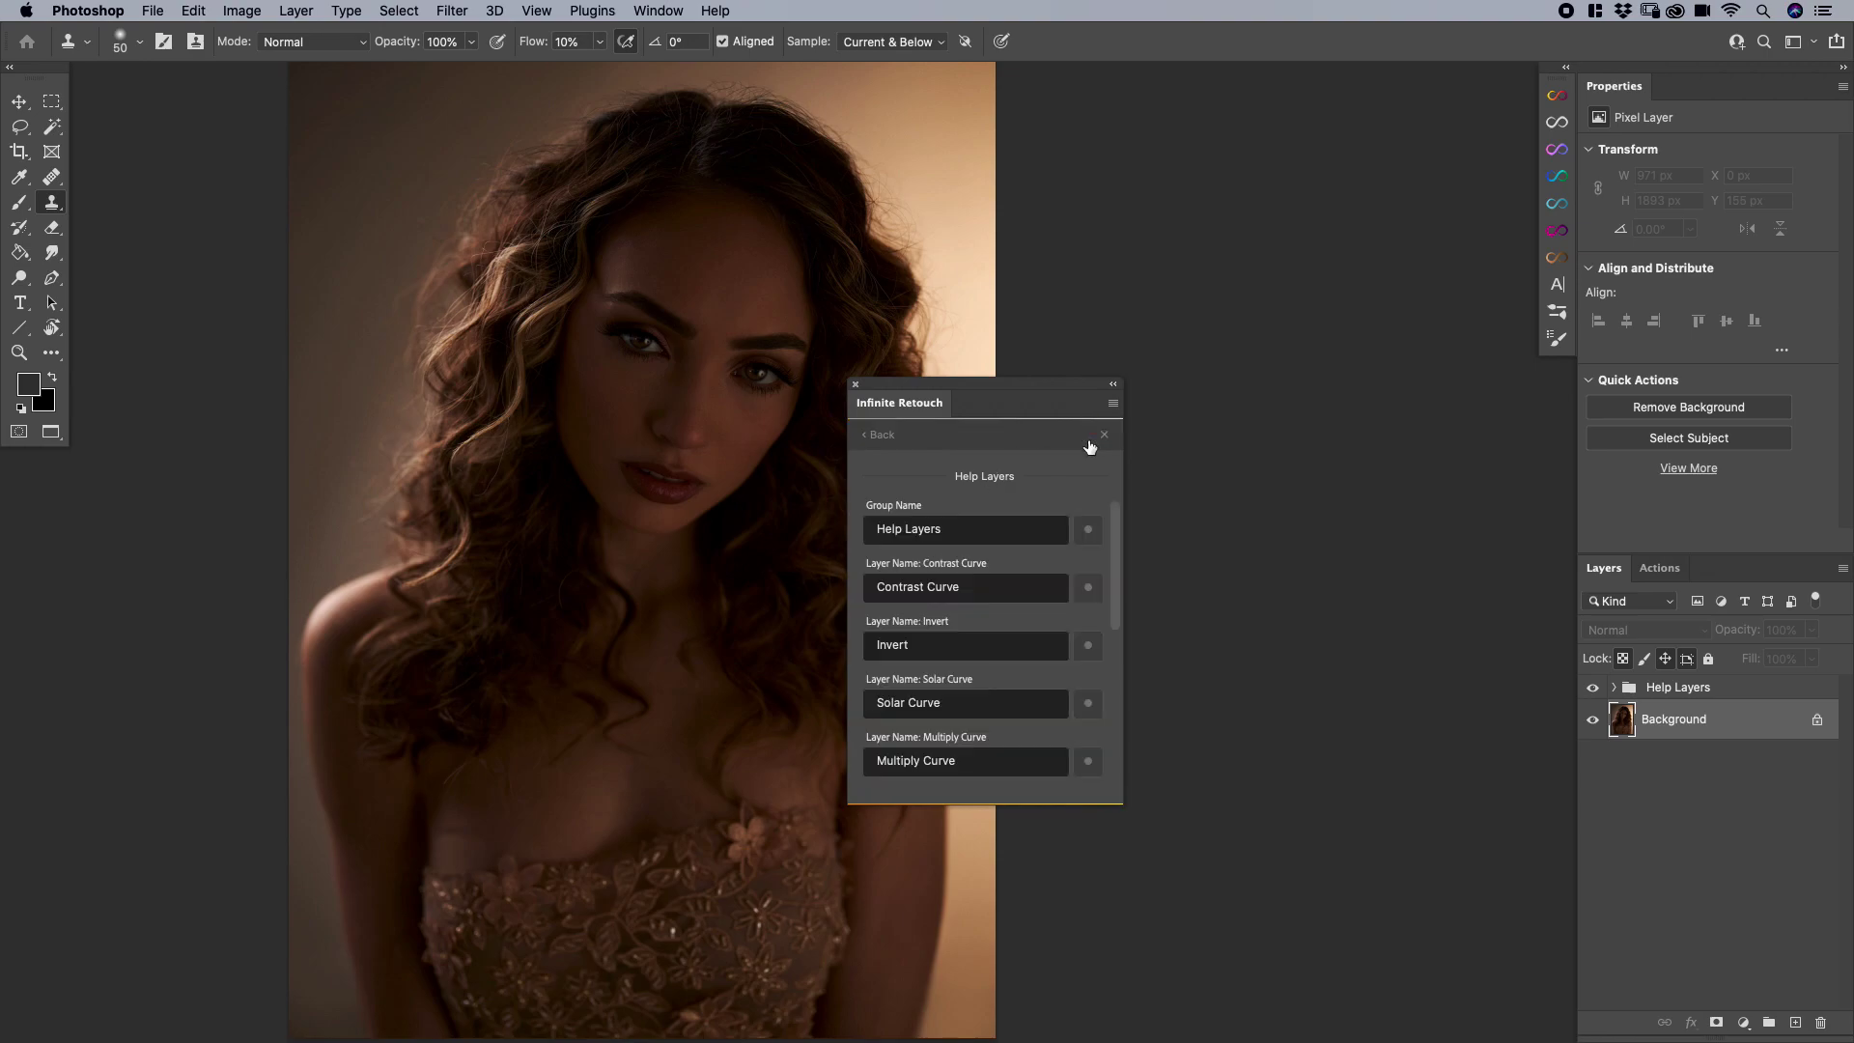
{"action": "scroll", "coordinate": [949, 723], "scroll_direction": "down", "scroll_amount": 2}
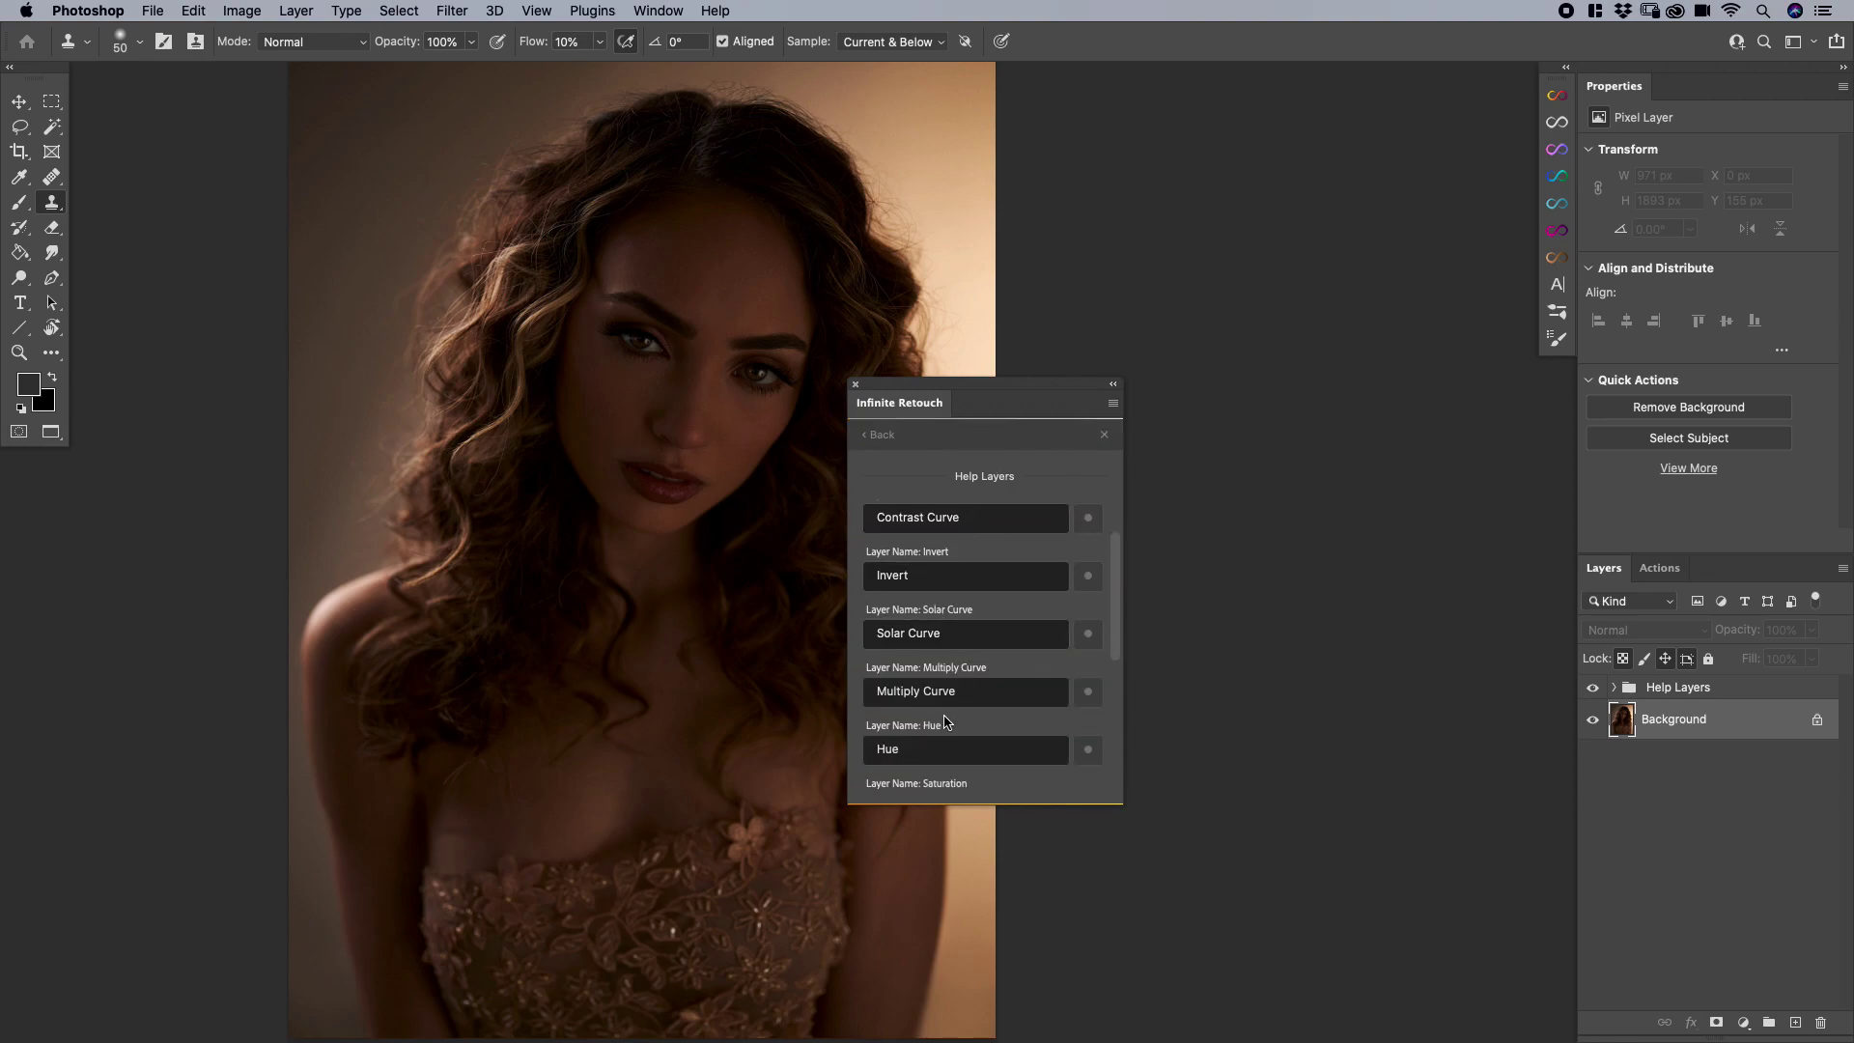
{"action": "left_click", "coordinate": [881, 436]}
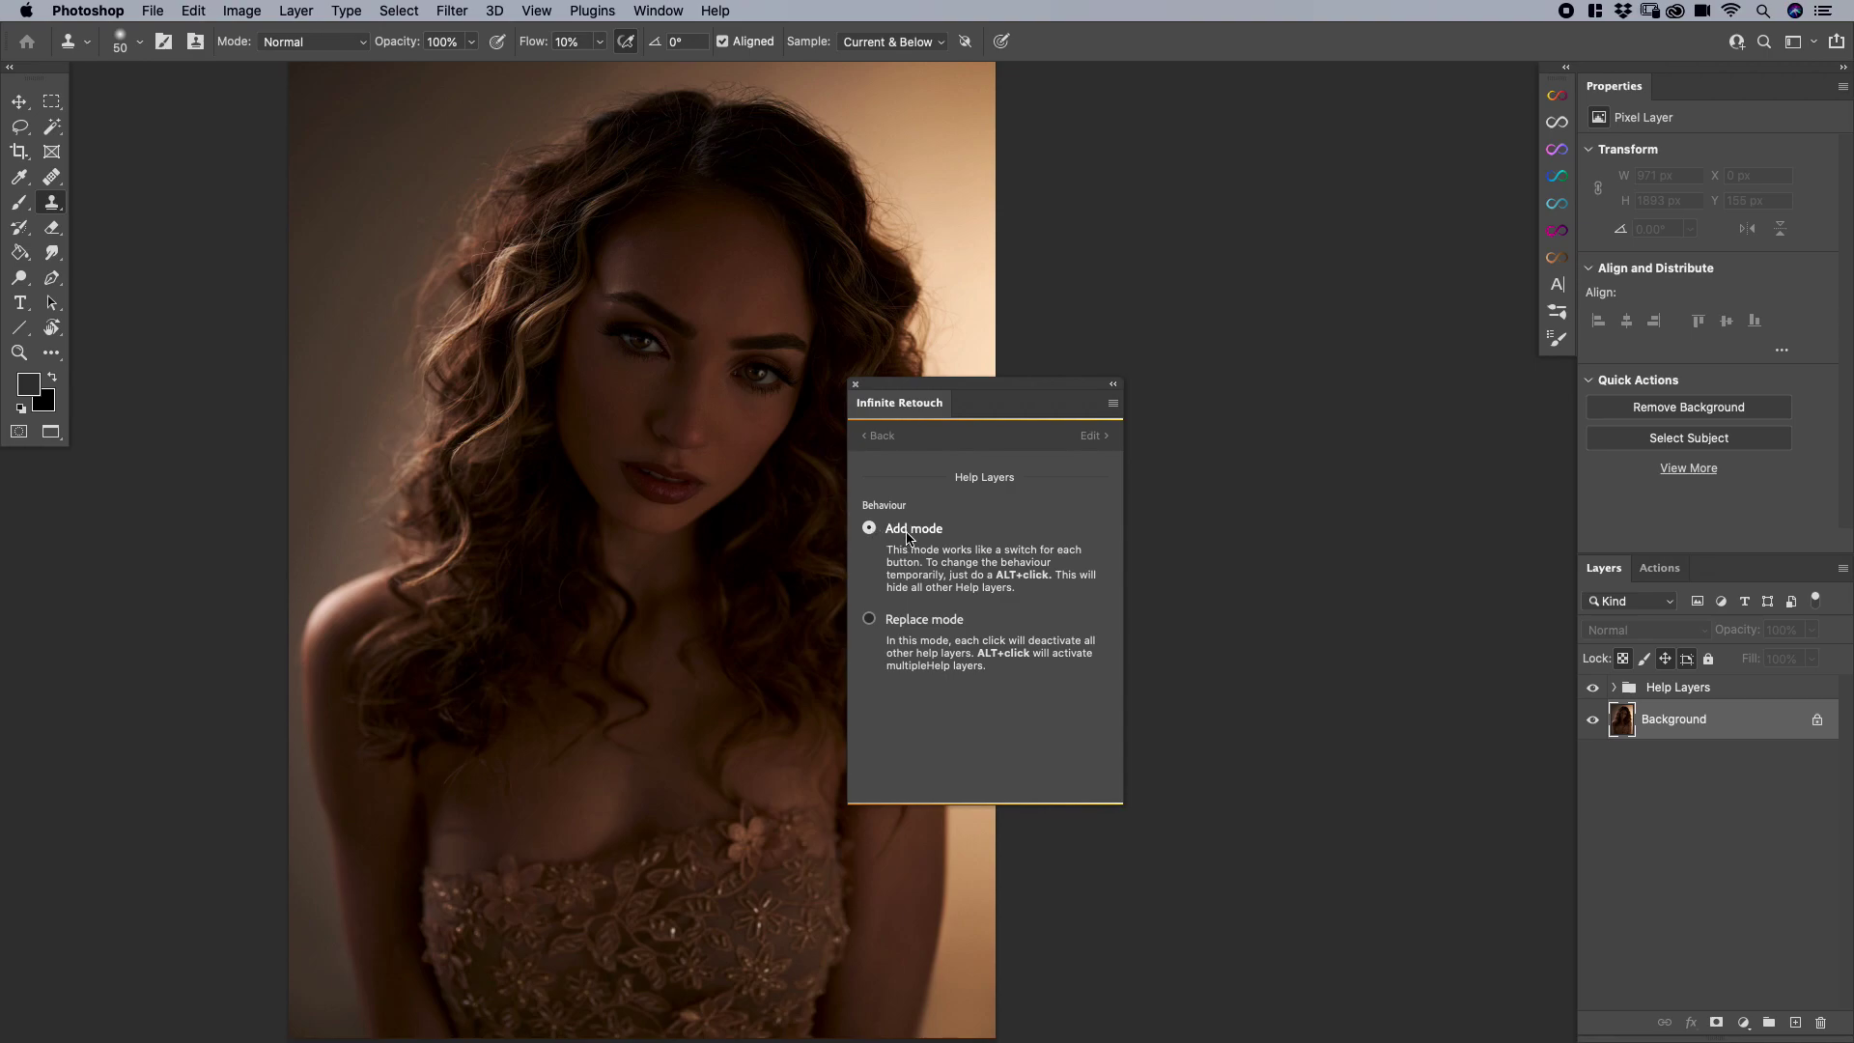
{"action": "left_click", "coordinate": [877, 435]}
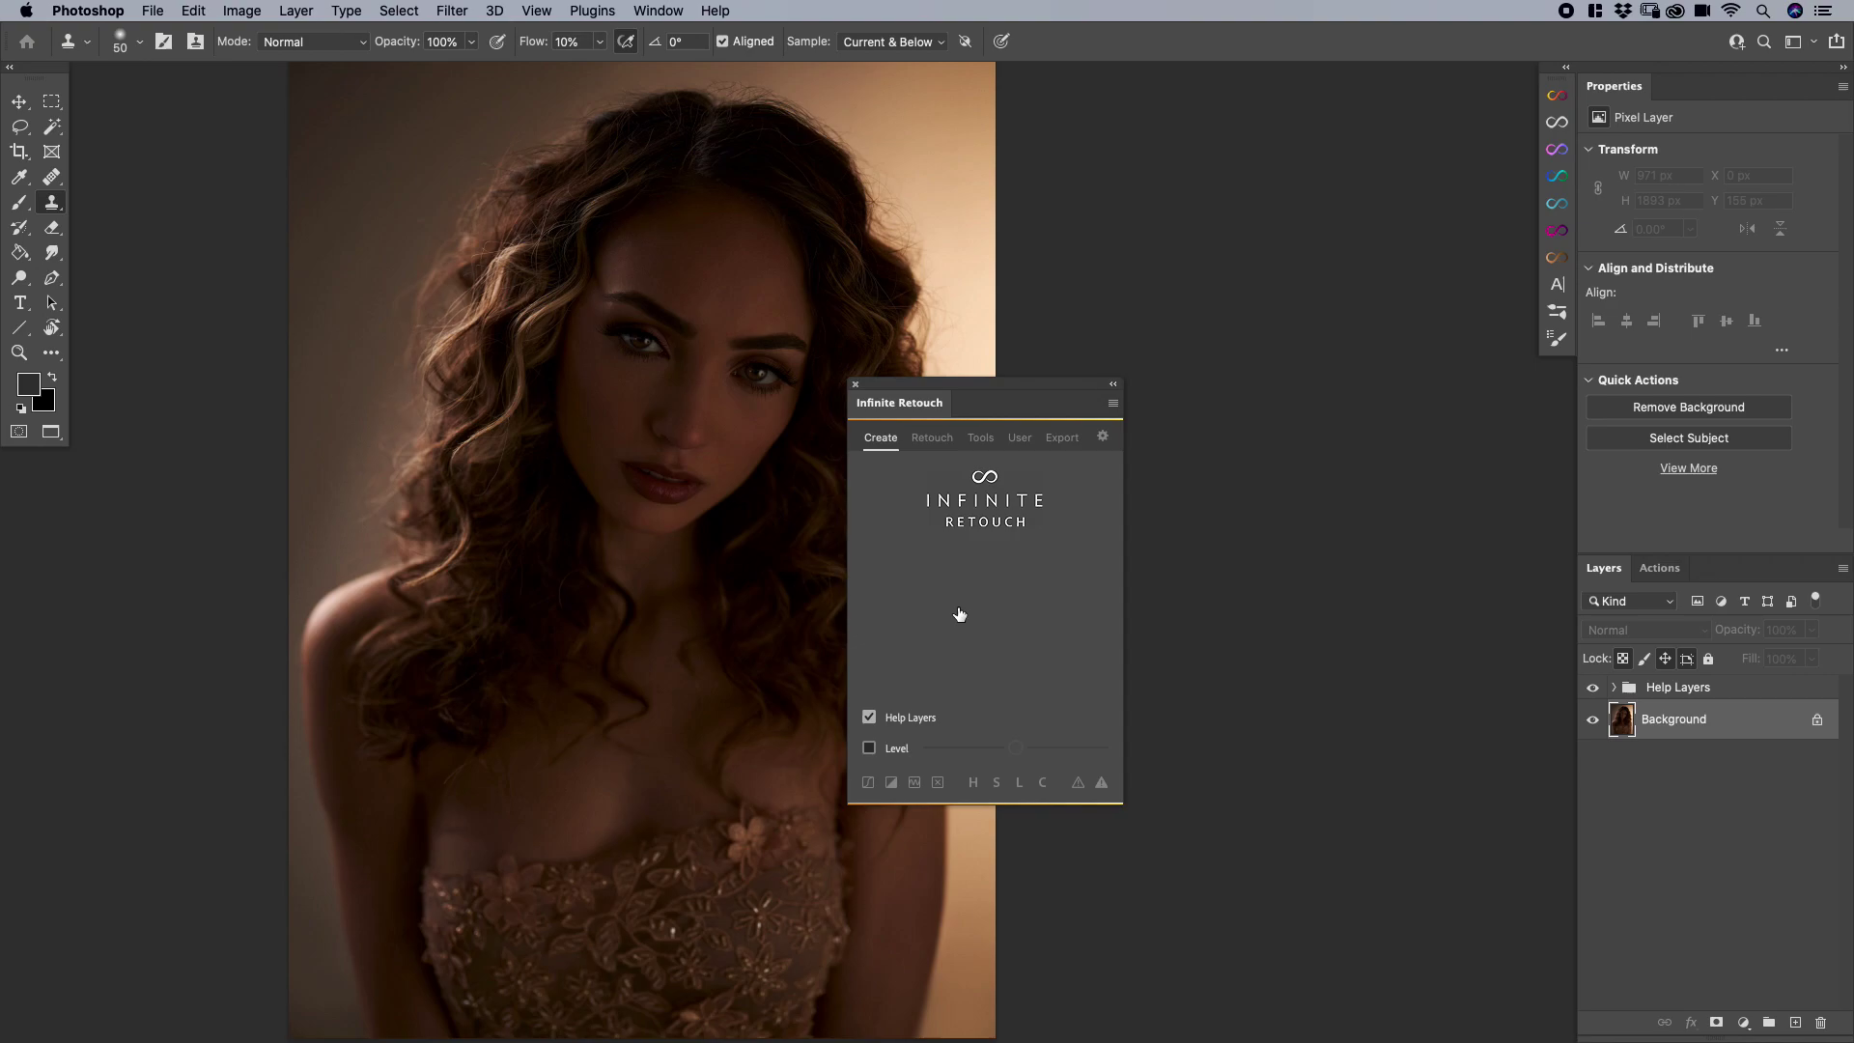
{"action": "left_click", "coordinate": [1019, 784]}
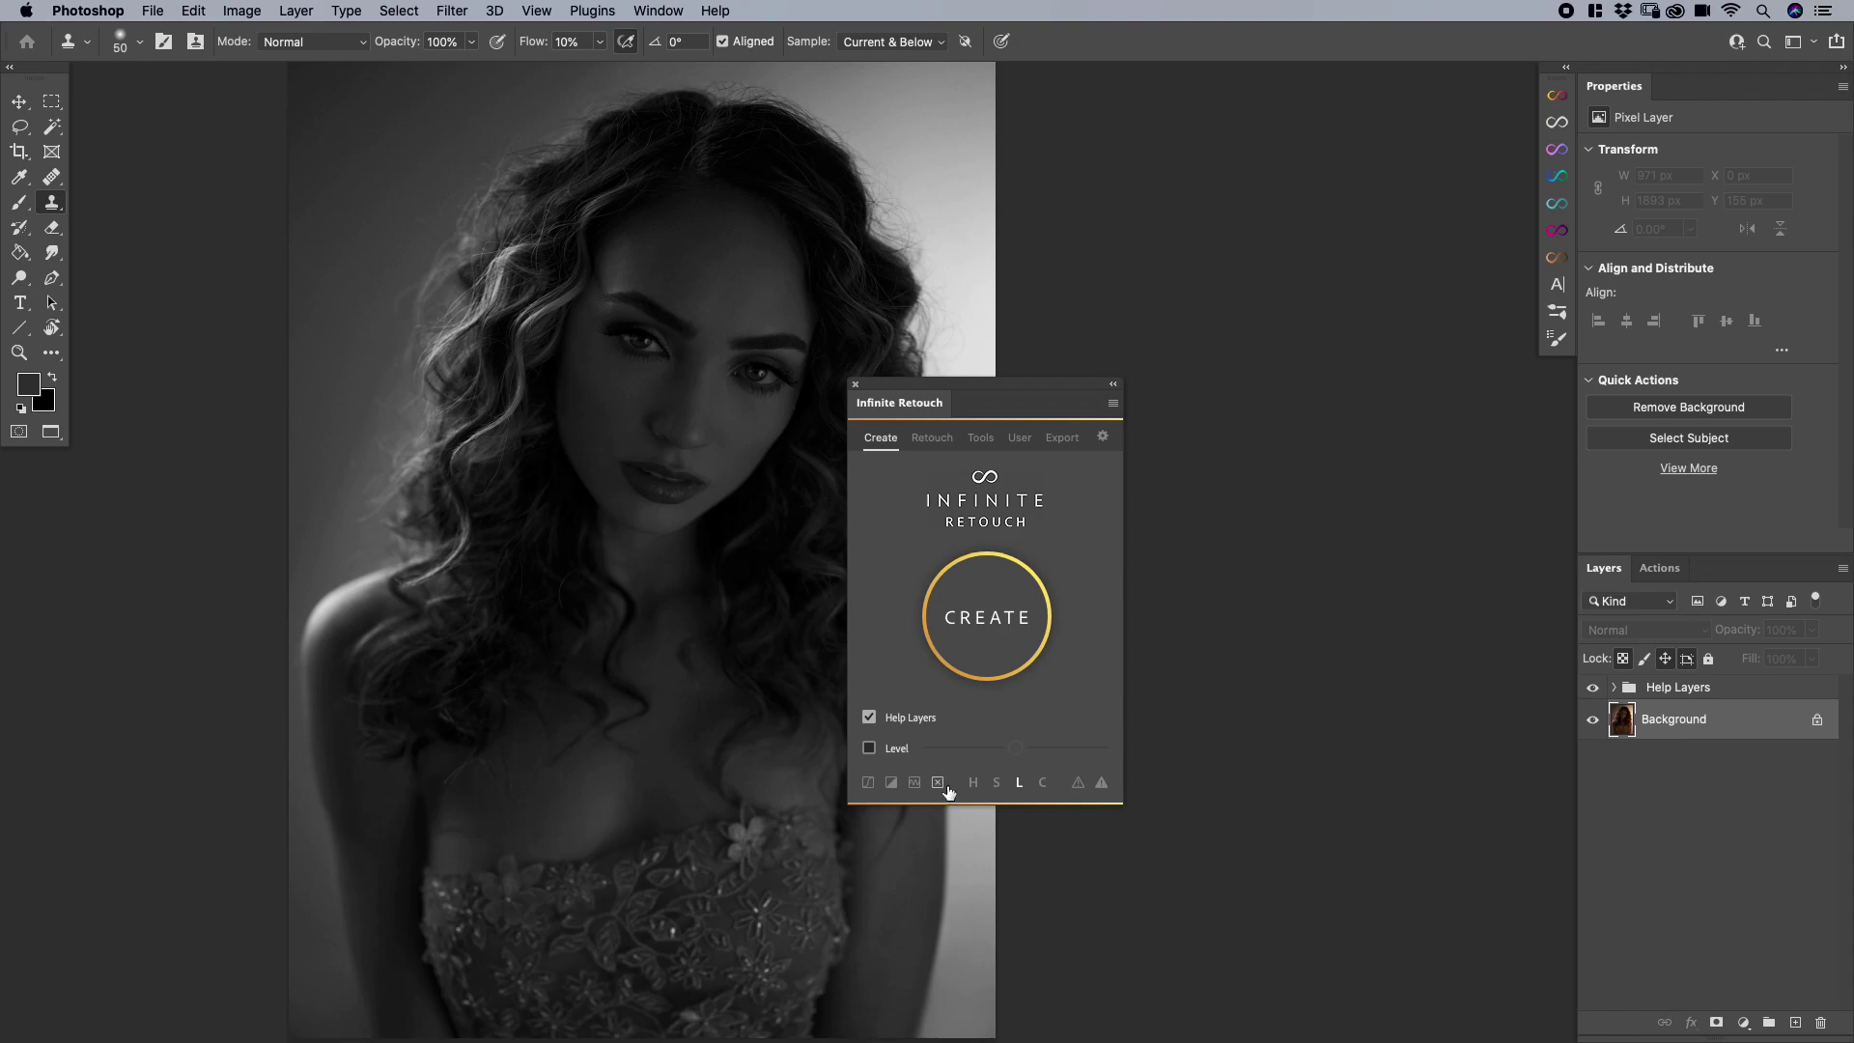
{"action": "left_click", "coordinate": [866, 784]}
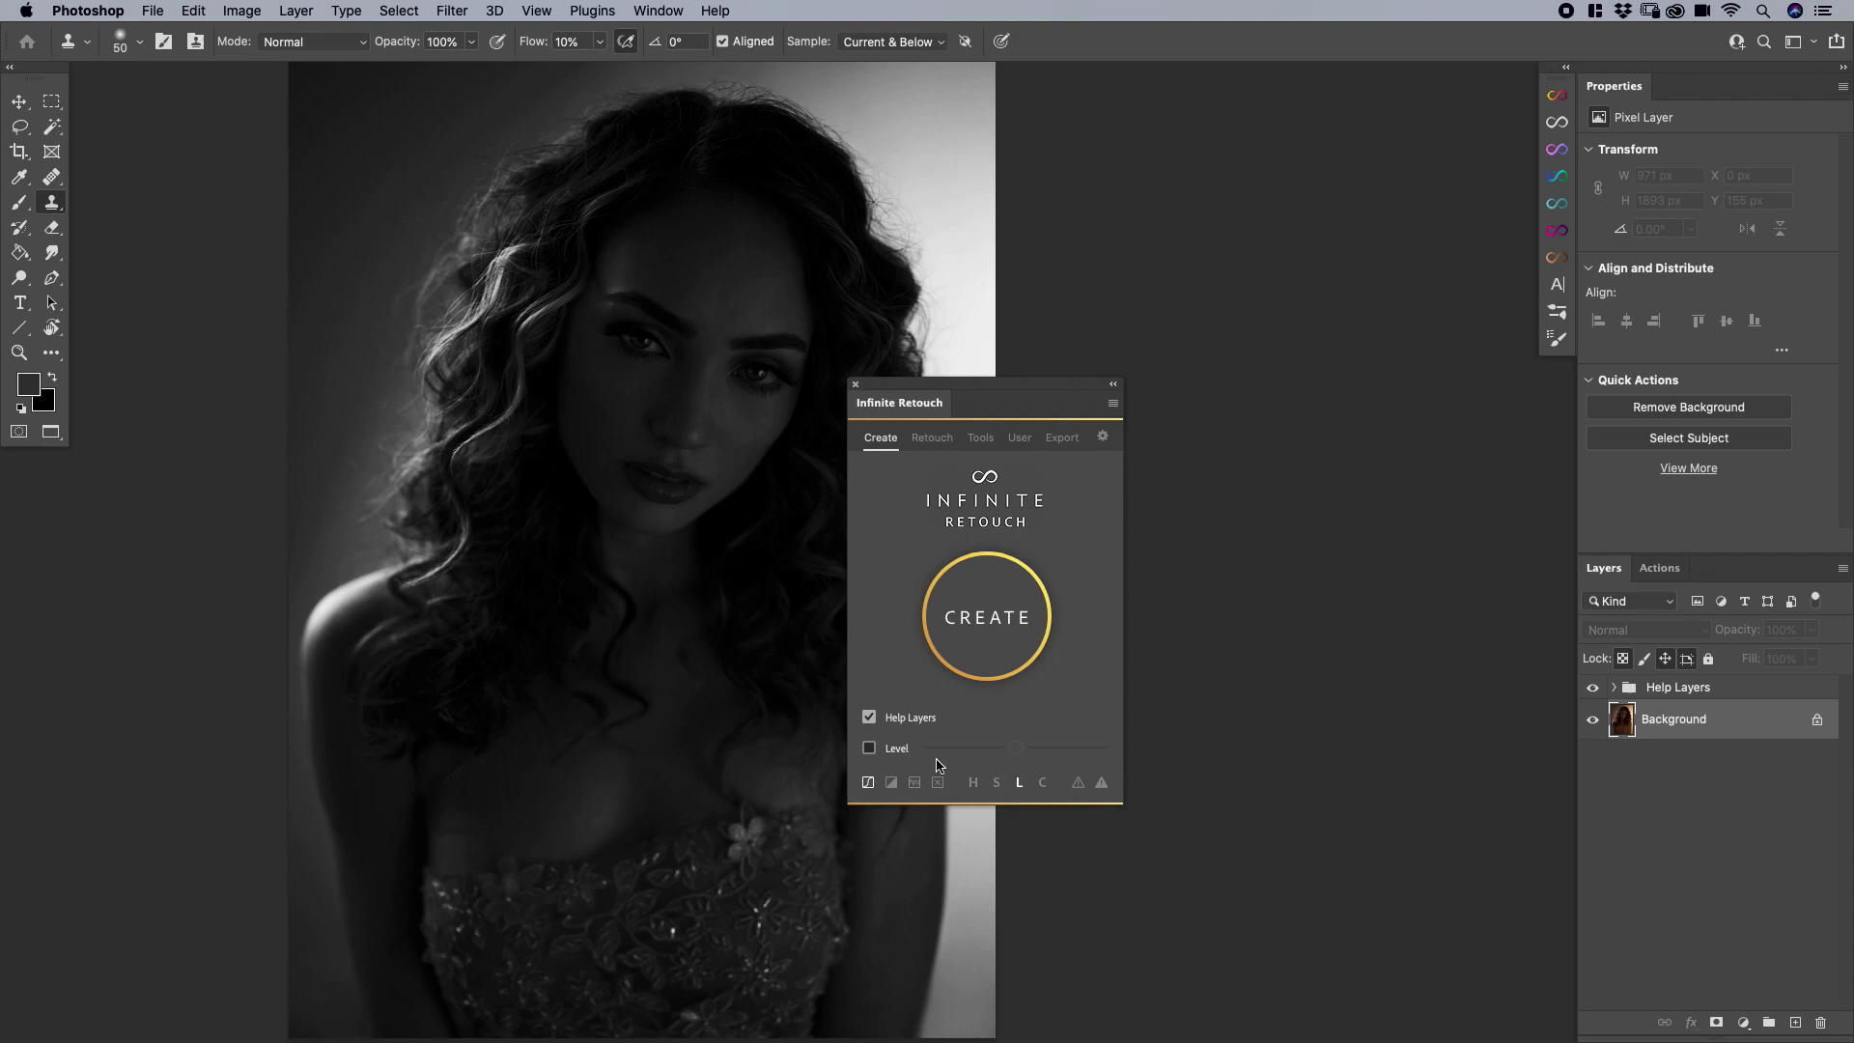
{"action": "left_click", "coordinate": [1613, 688]}
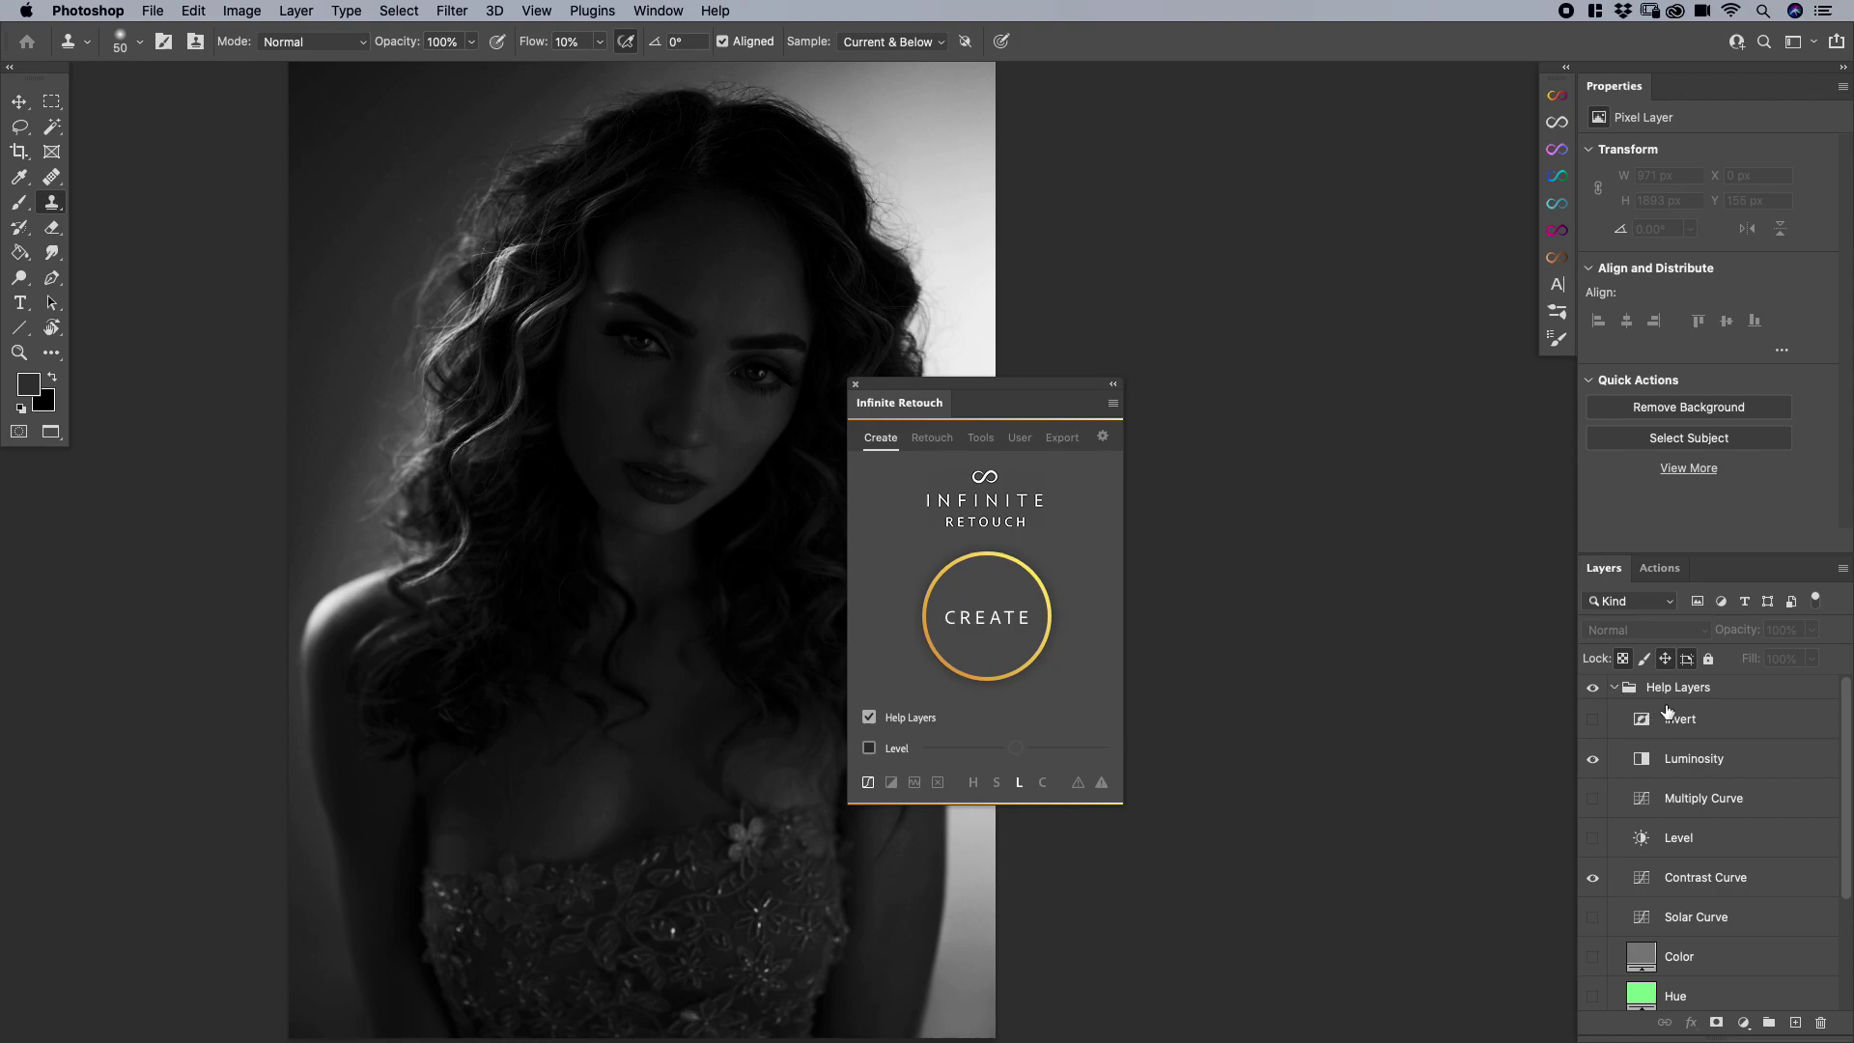
{"action": "left_click", "coordinate": [1680, 758]}
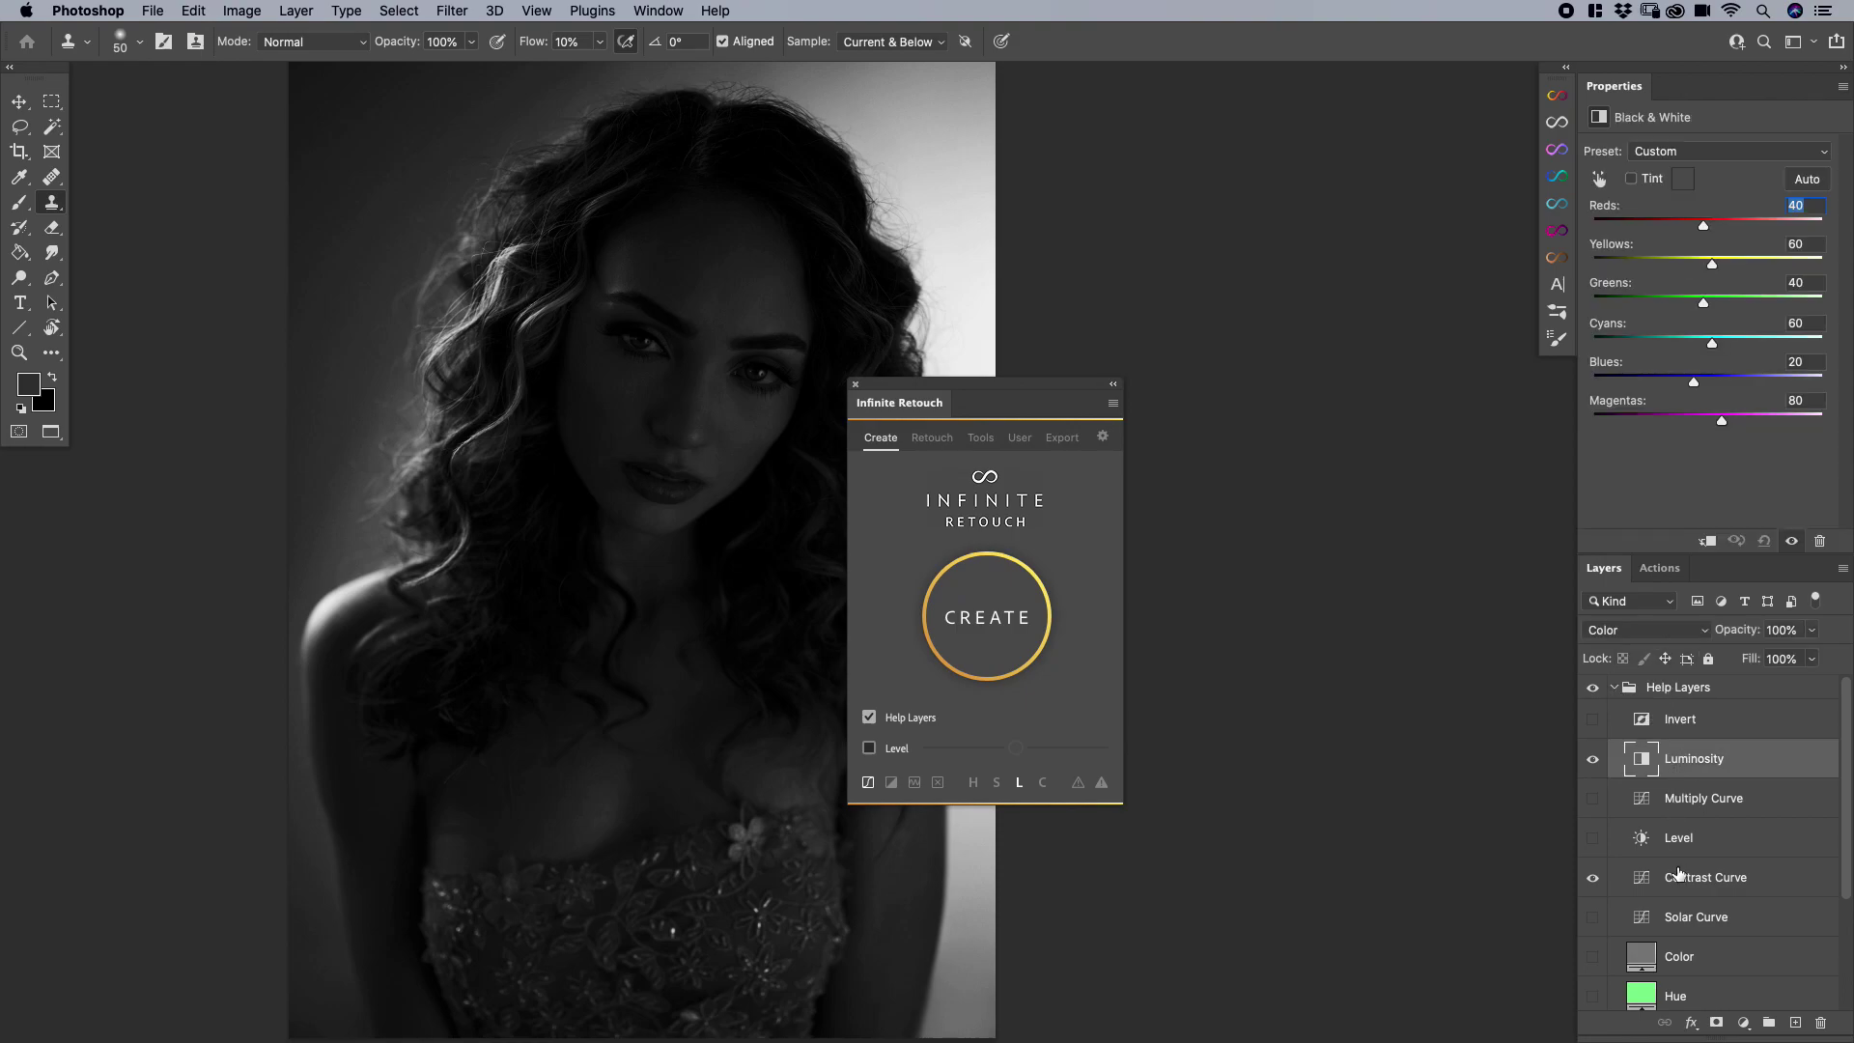
{"action": "left_click", "coordinate": [1680, 877]}
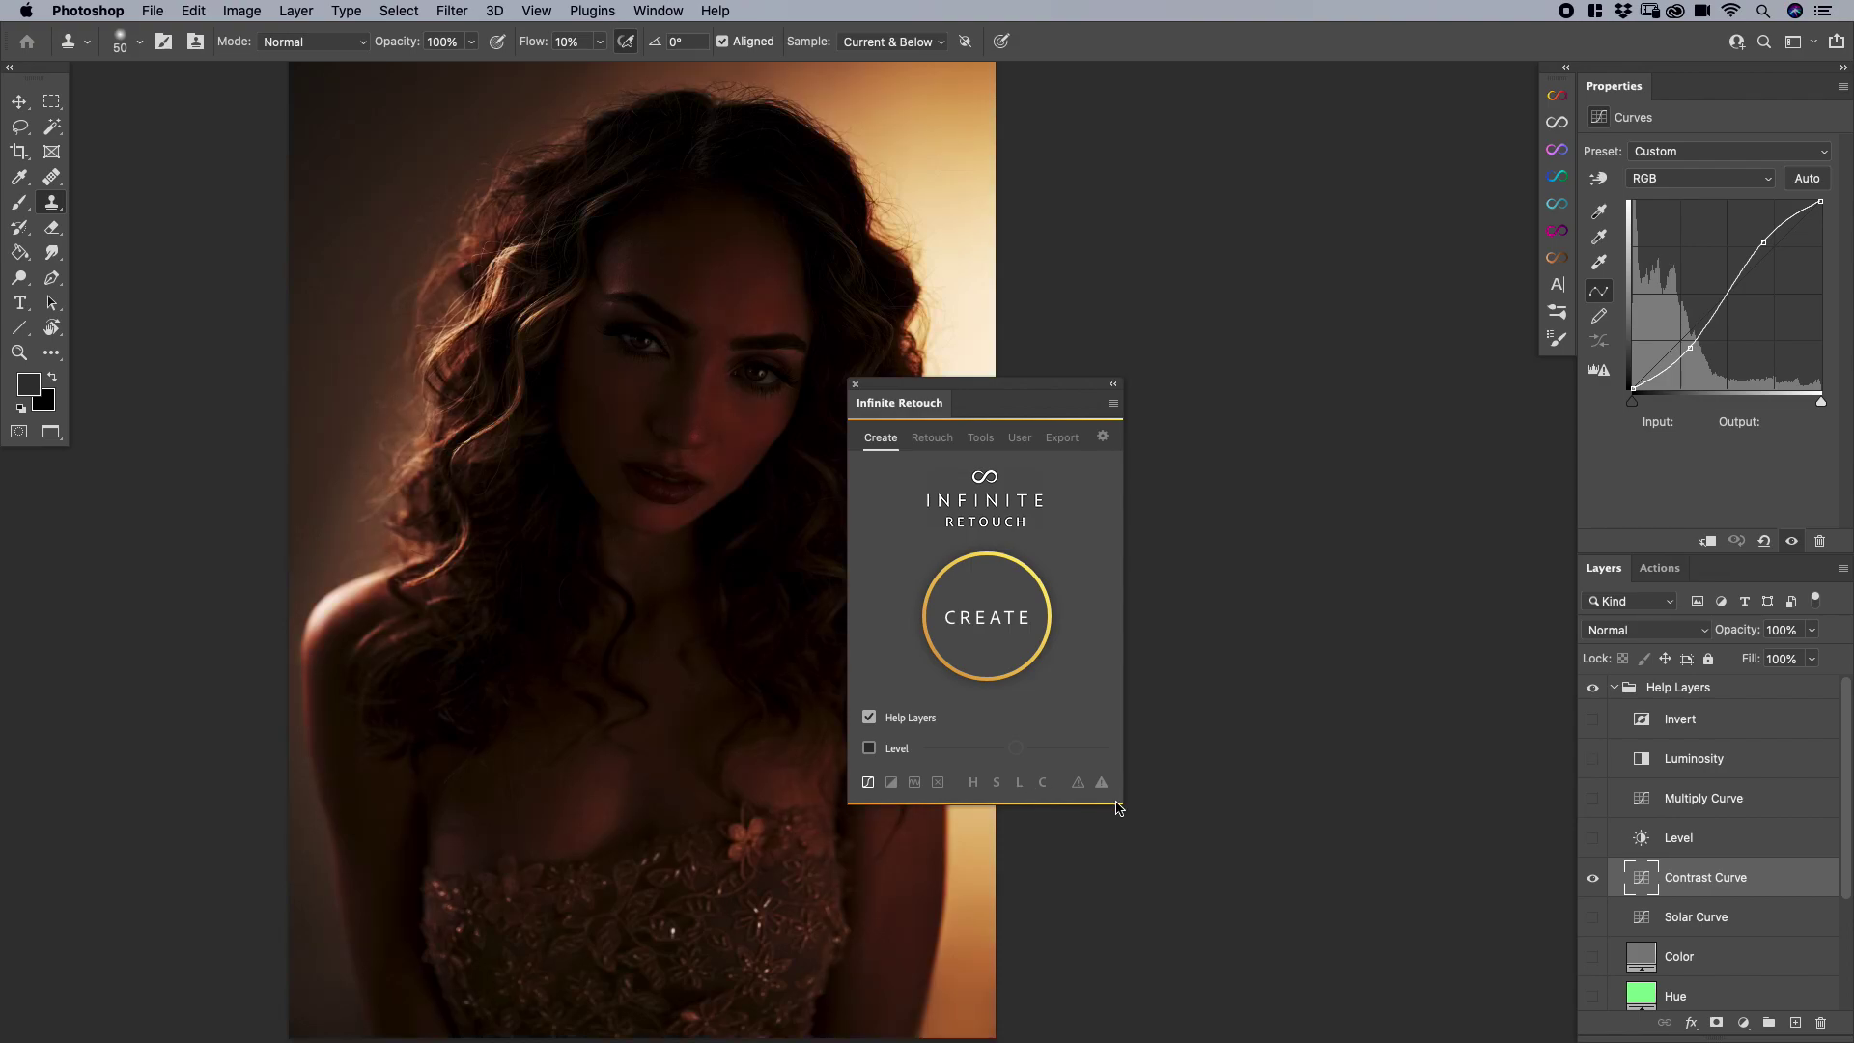
{"action": "left_click", "coordinate": [1614, 689]}
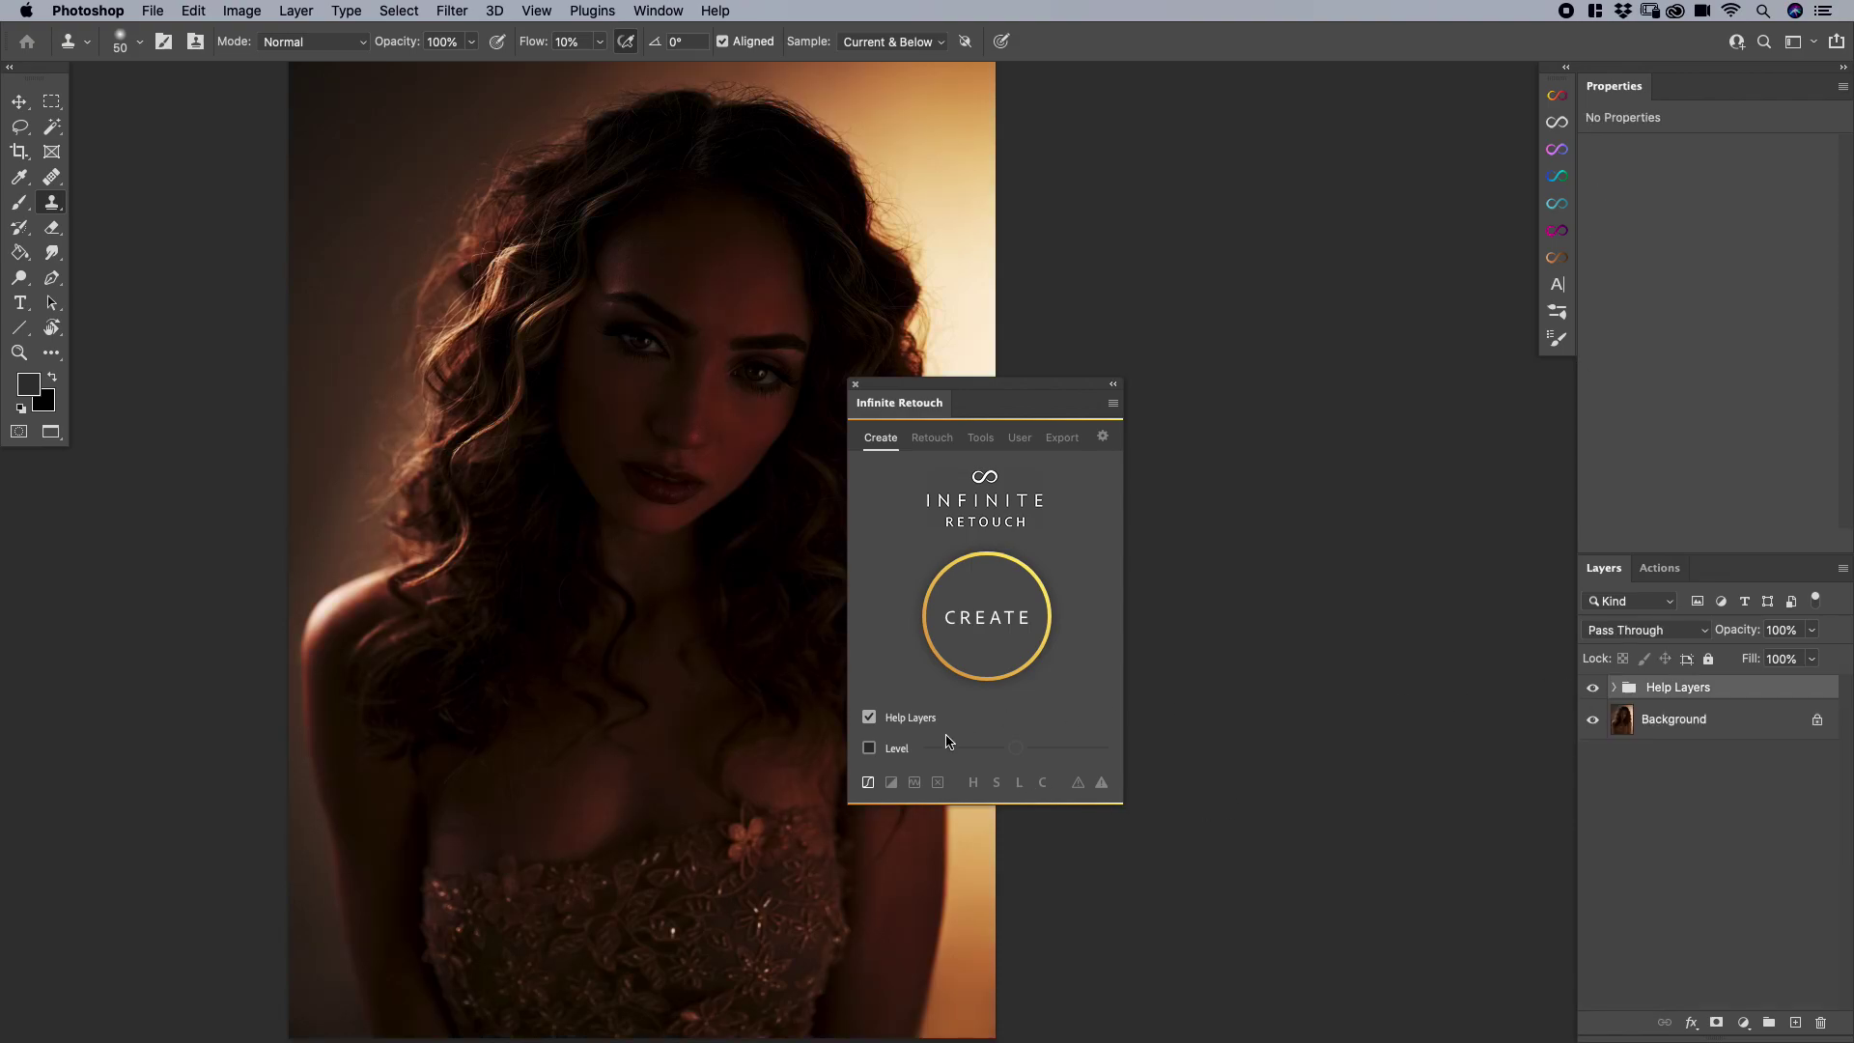
{"action": "left_click", "coordinate": [867, 783]}
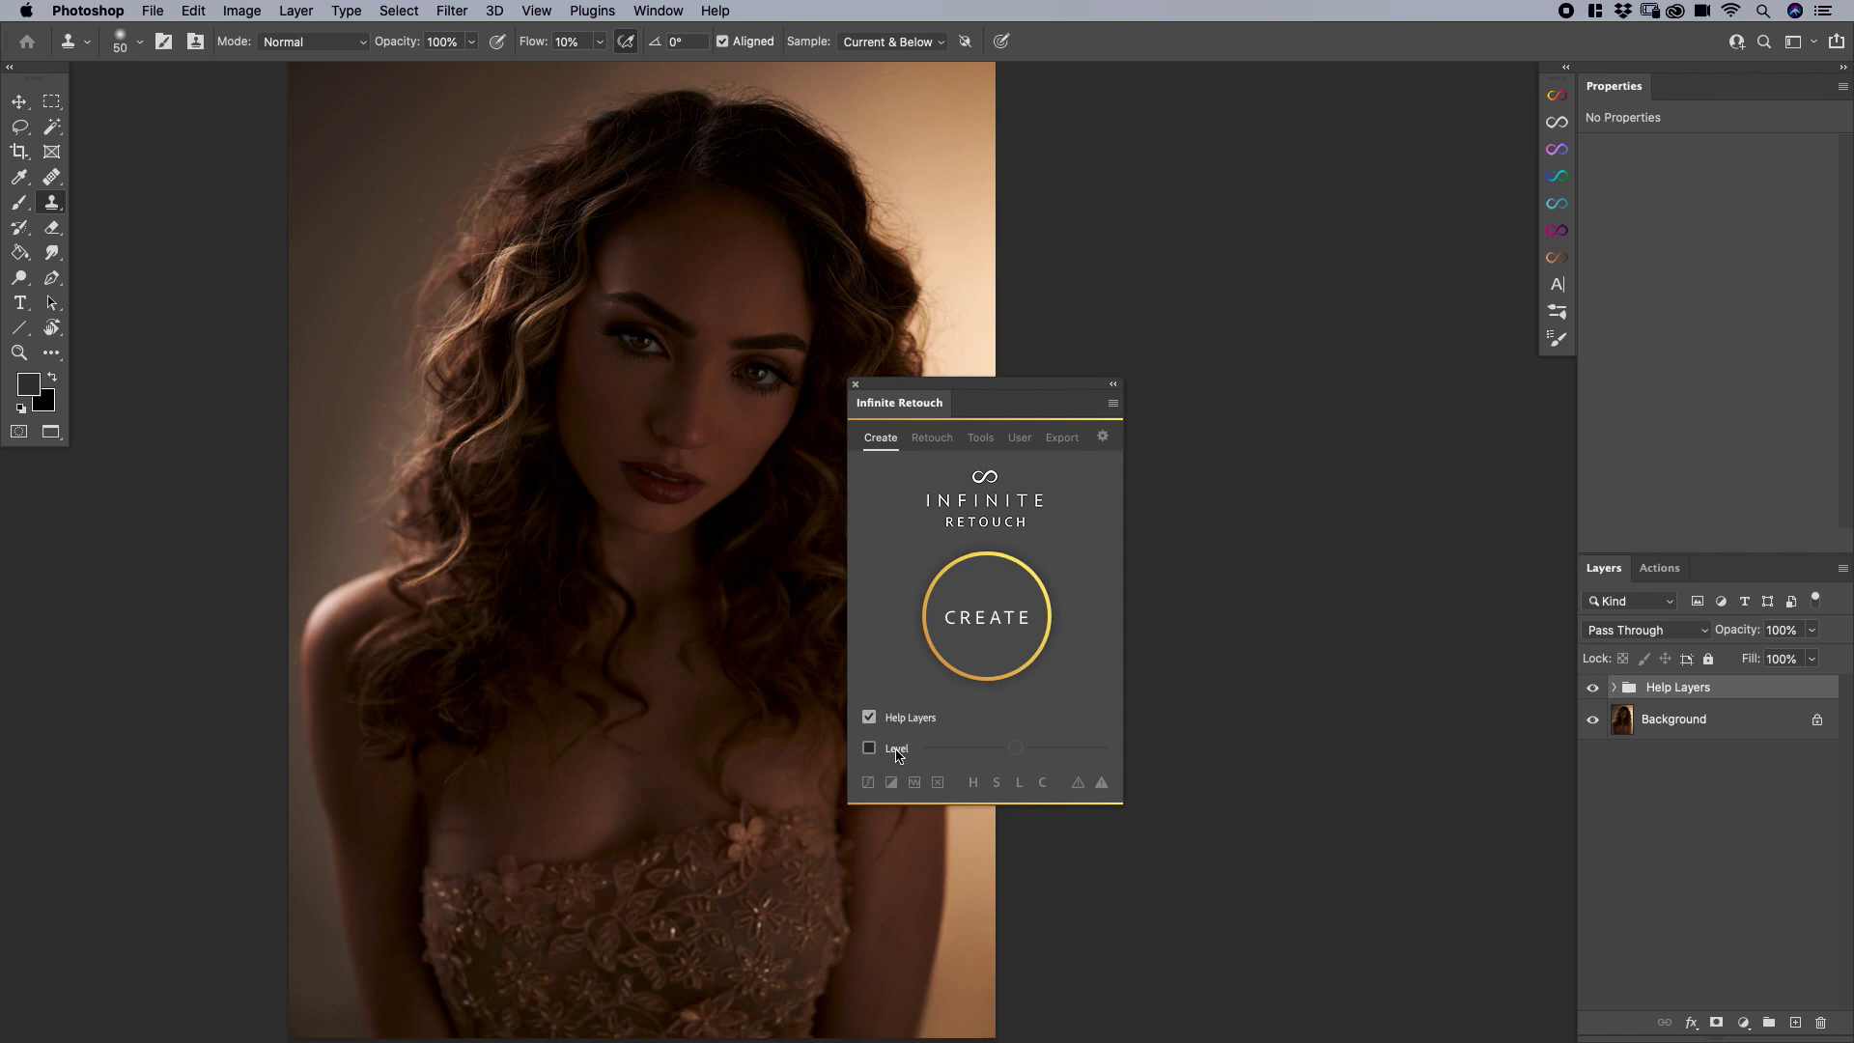
Switch the Help Layers behaviour to Replace mode
{"action": "left_click", "coordinate": [936, 783]}
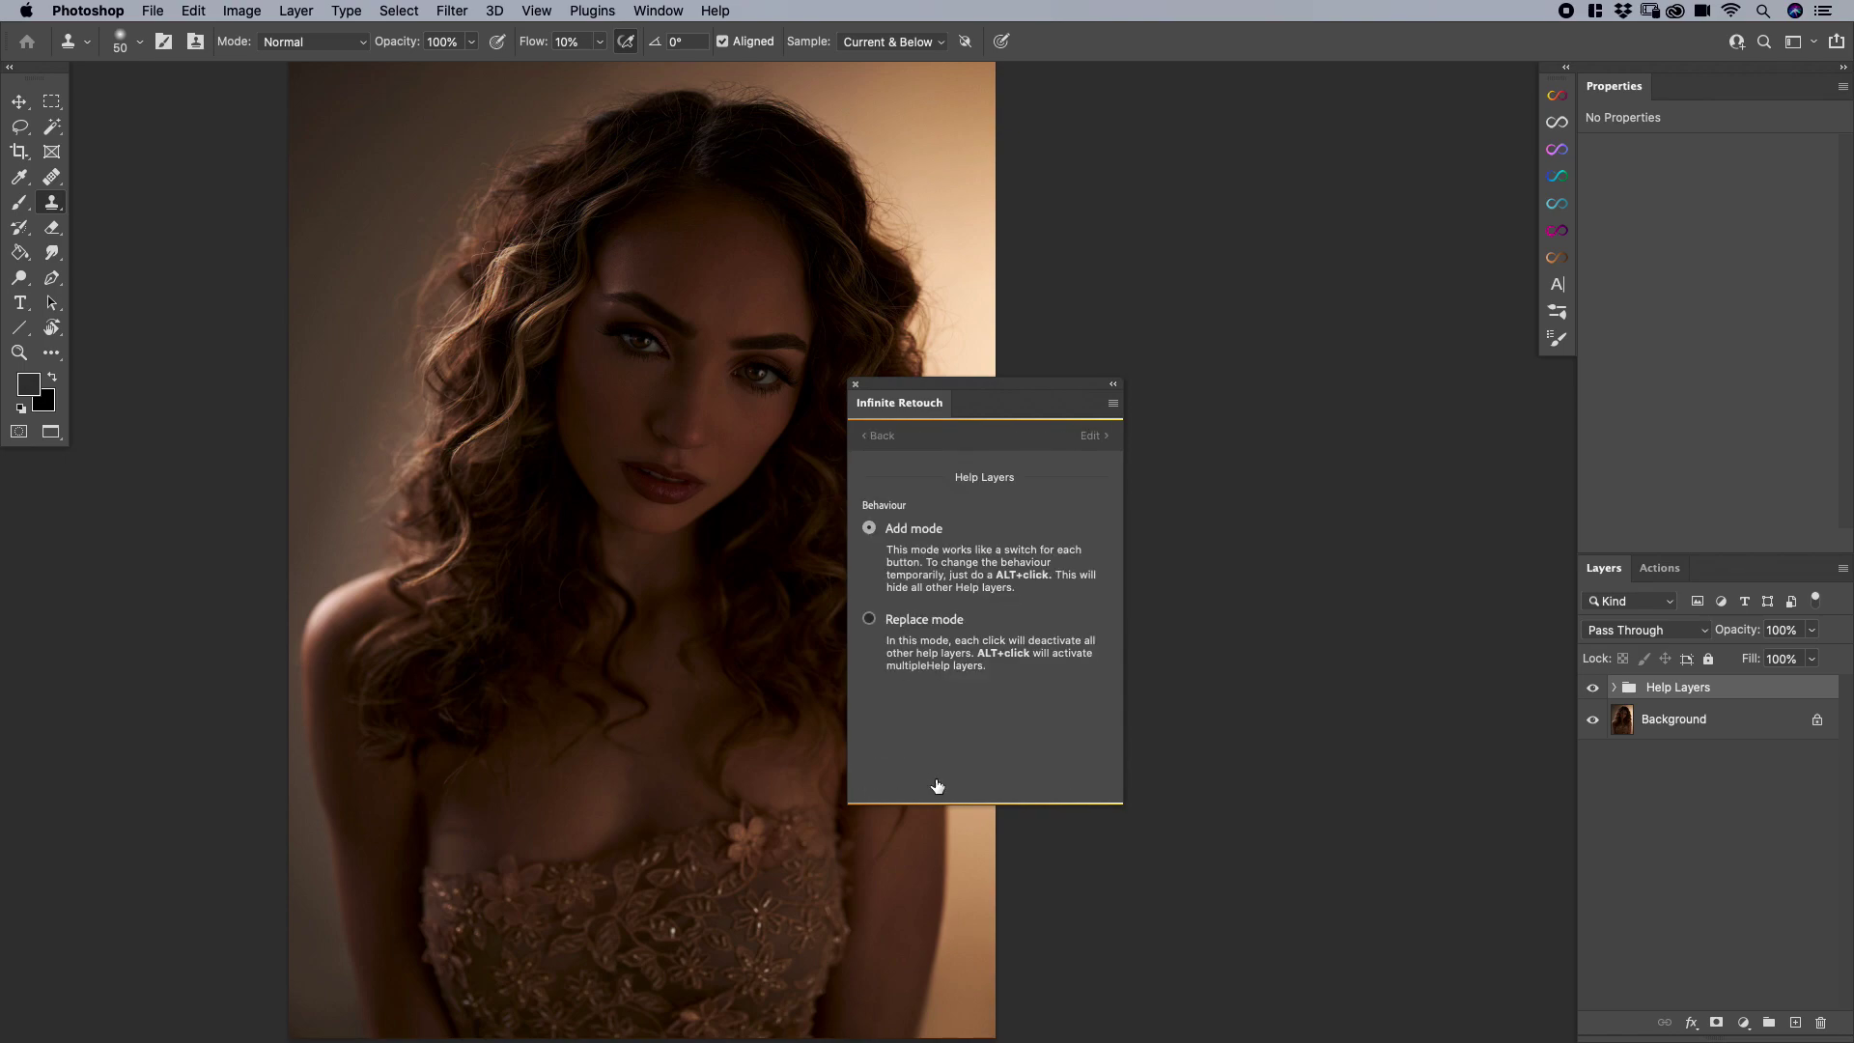
{"action": "left_click", "coordinate": [870, 622]}
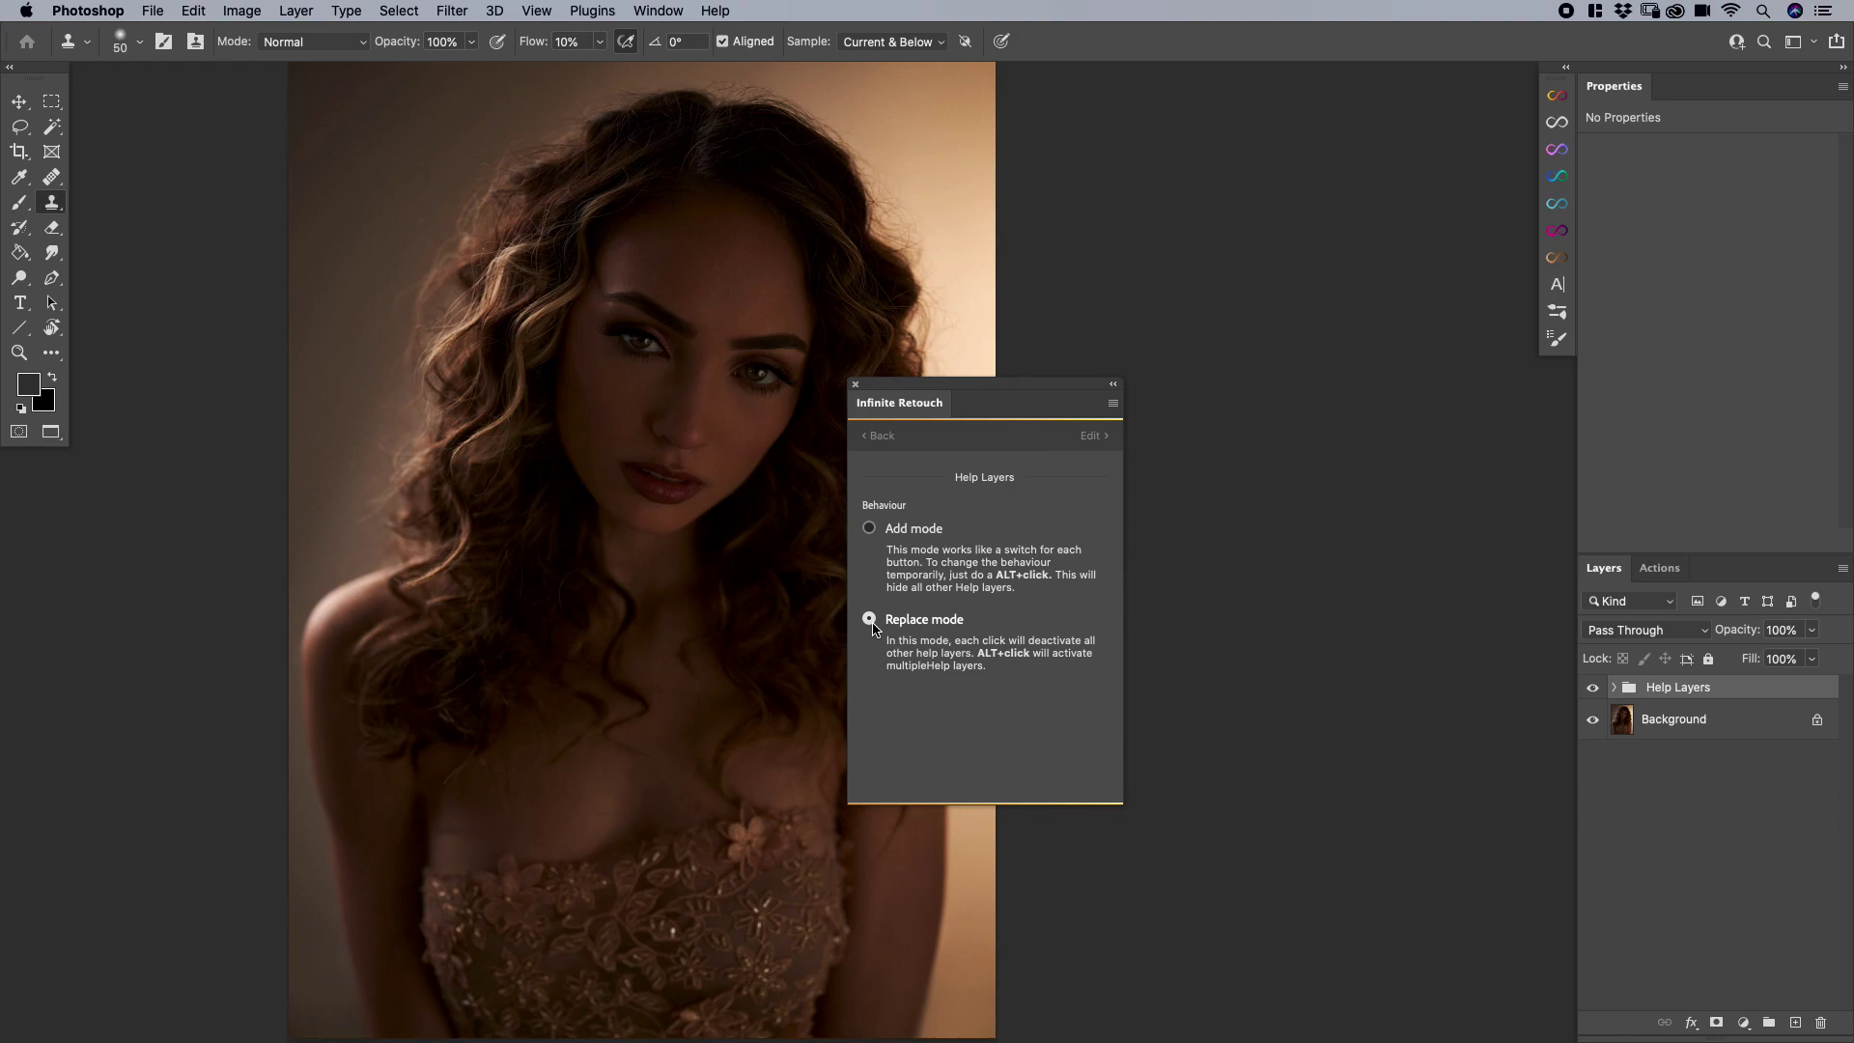
{"action": "left_click", "coordinate": [879, 436]}
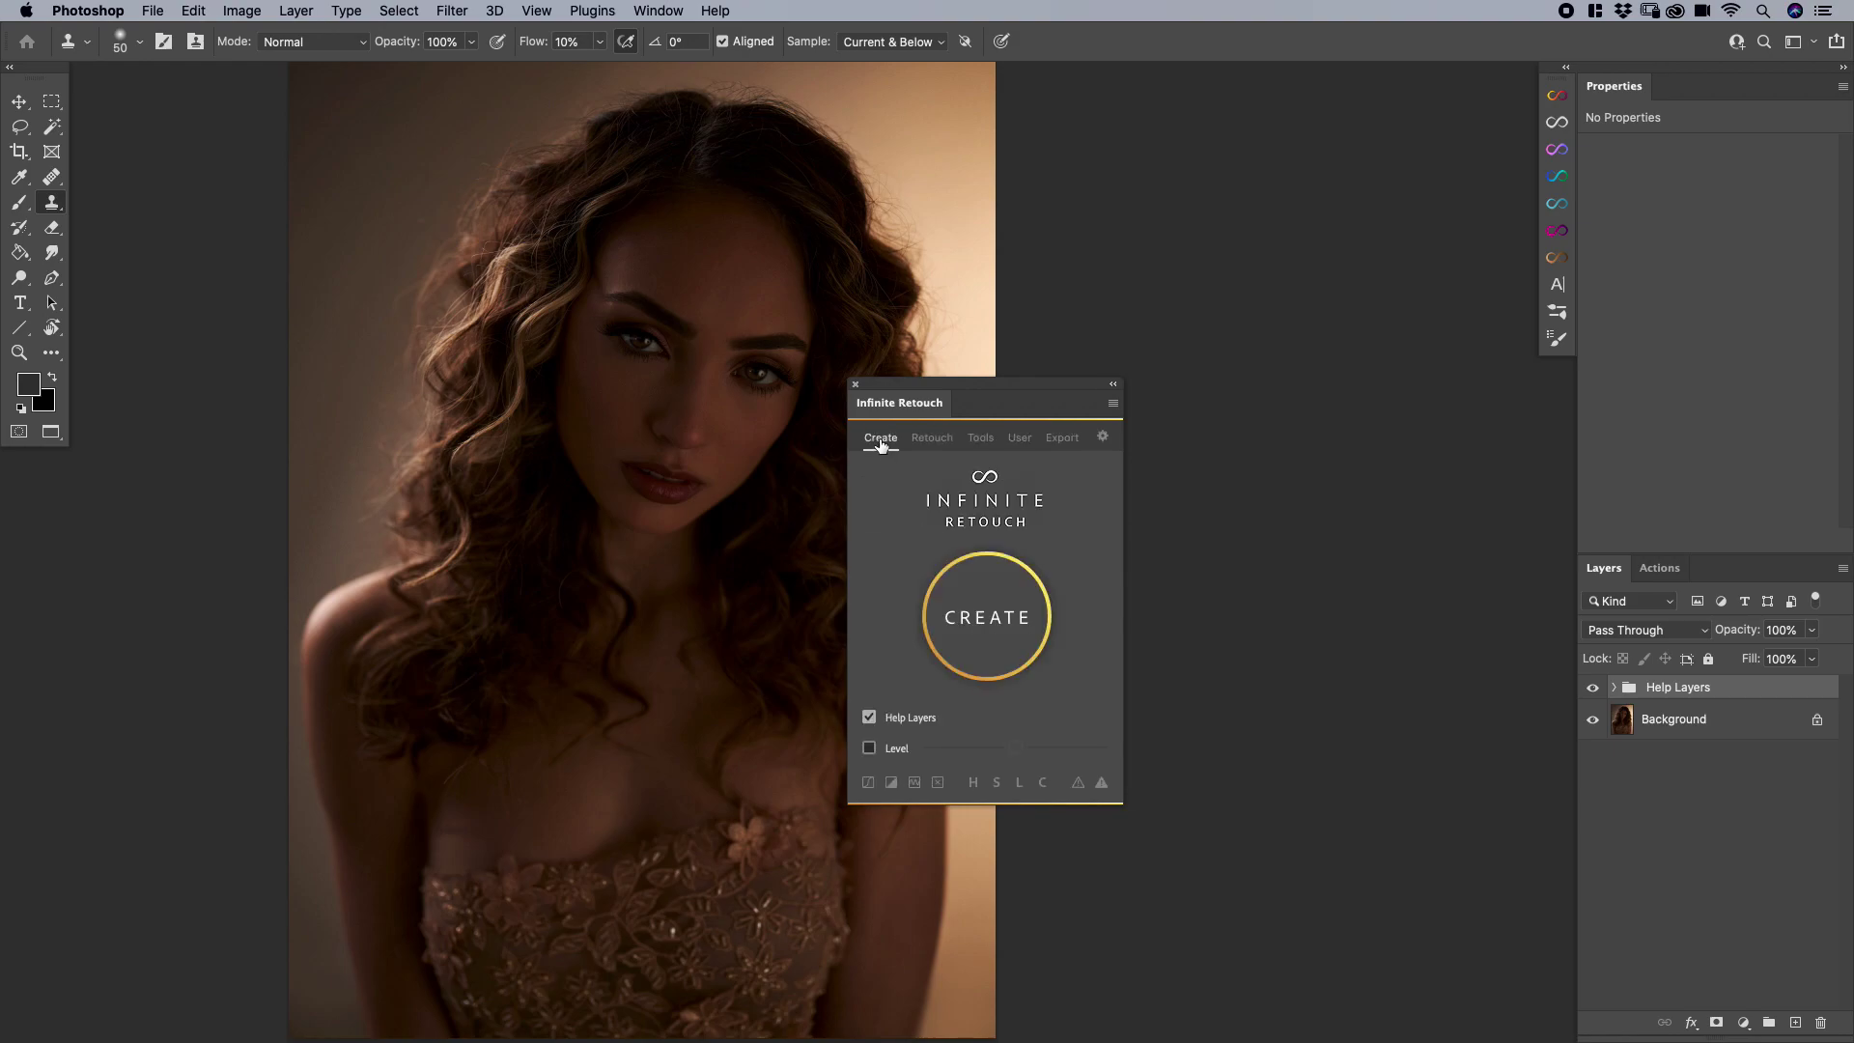
Try the luminosity, chroma, saturation and hue help views, ending on luminosity
{"action": "left_click", "coordinate": [1021, 784]}
{"action": "left_click", "coordinate": [1046, 786]}
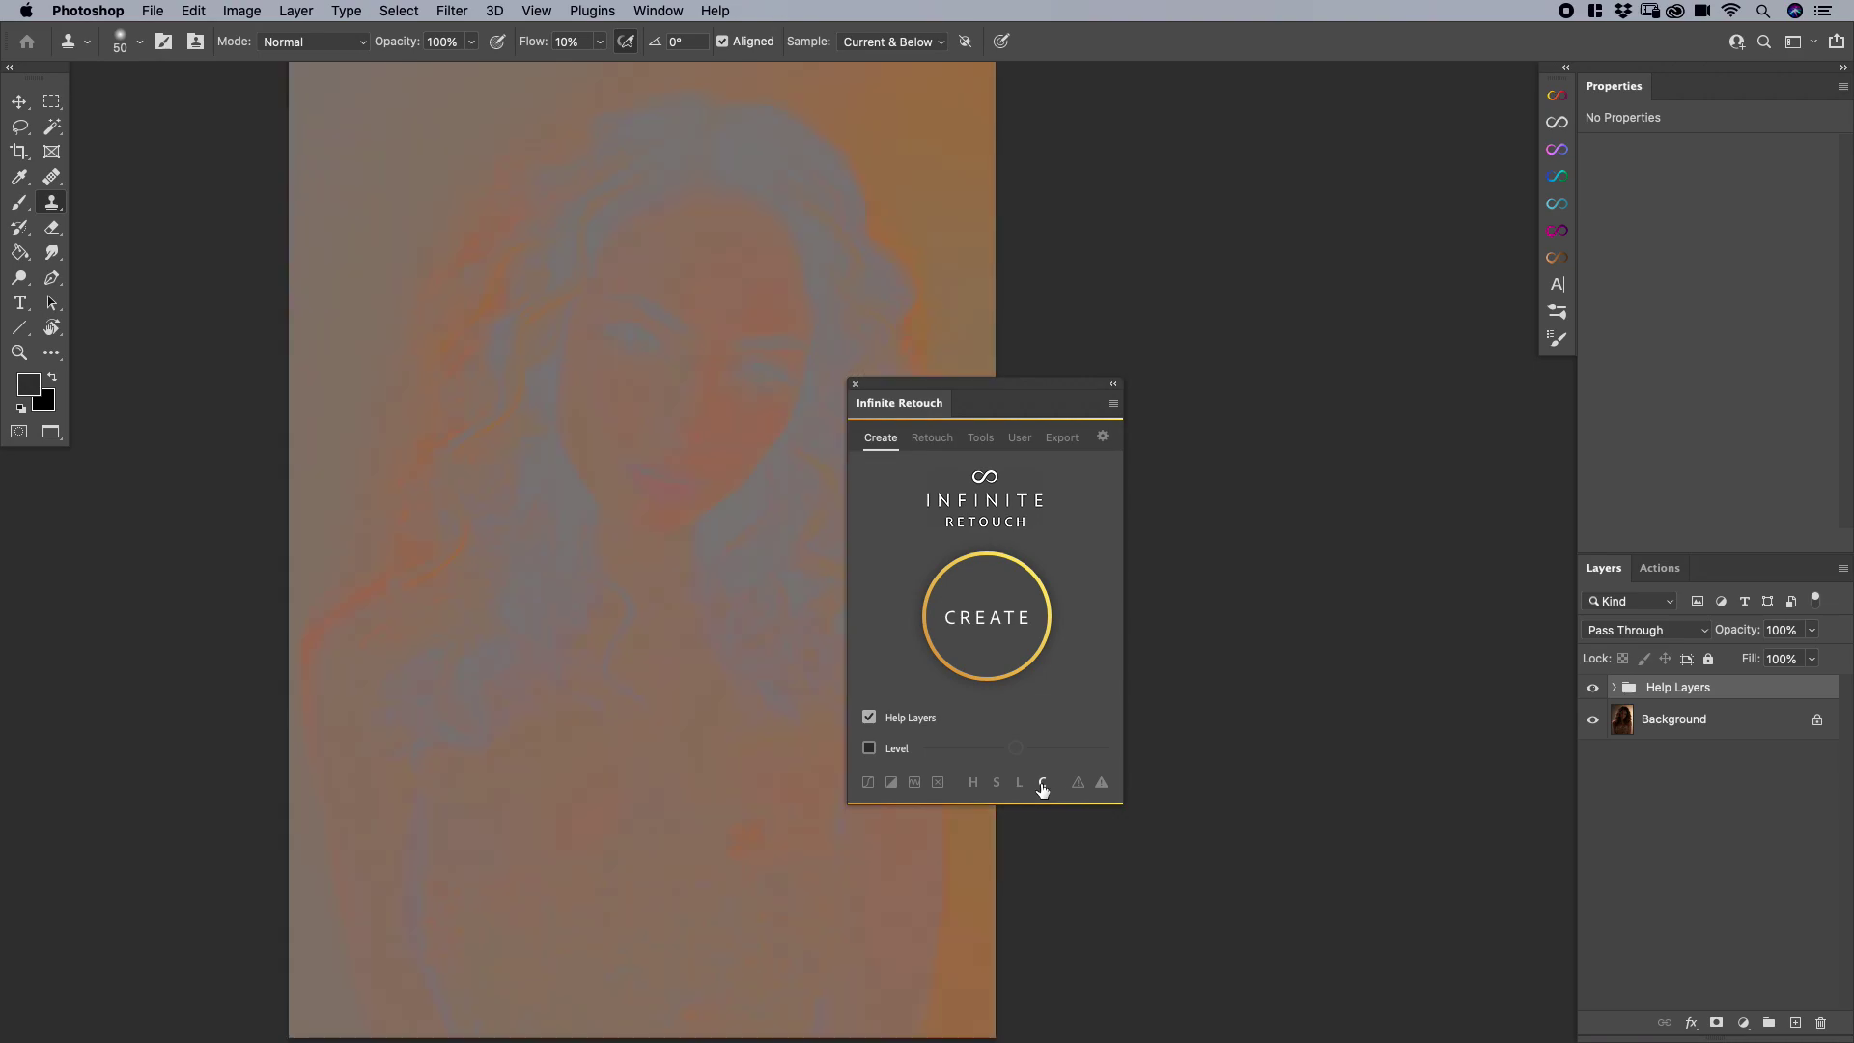
{"action": "left_click", "coordinate": [997, 785]}
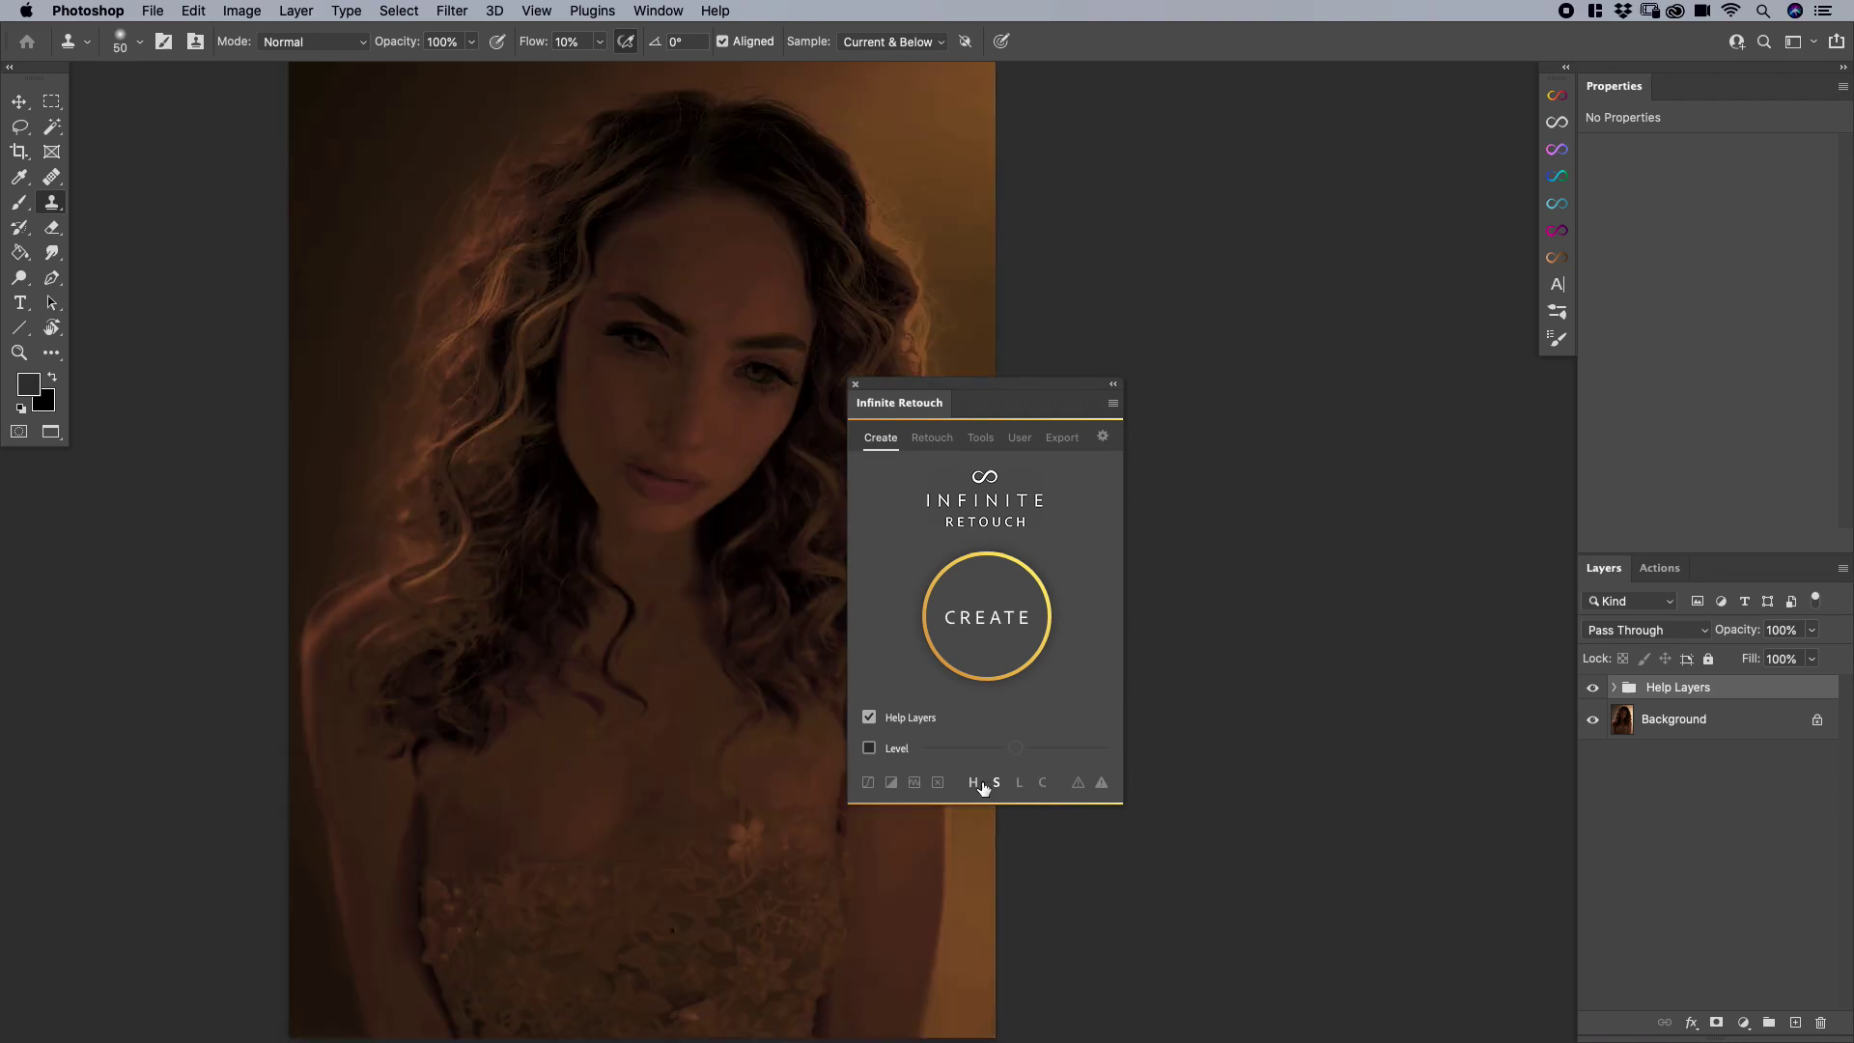
{"action": "left_click", "coordinate": [974, 785]}
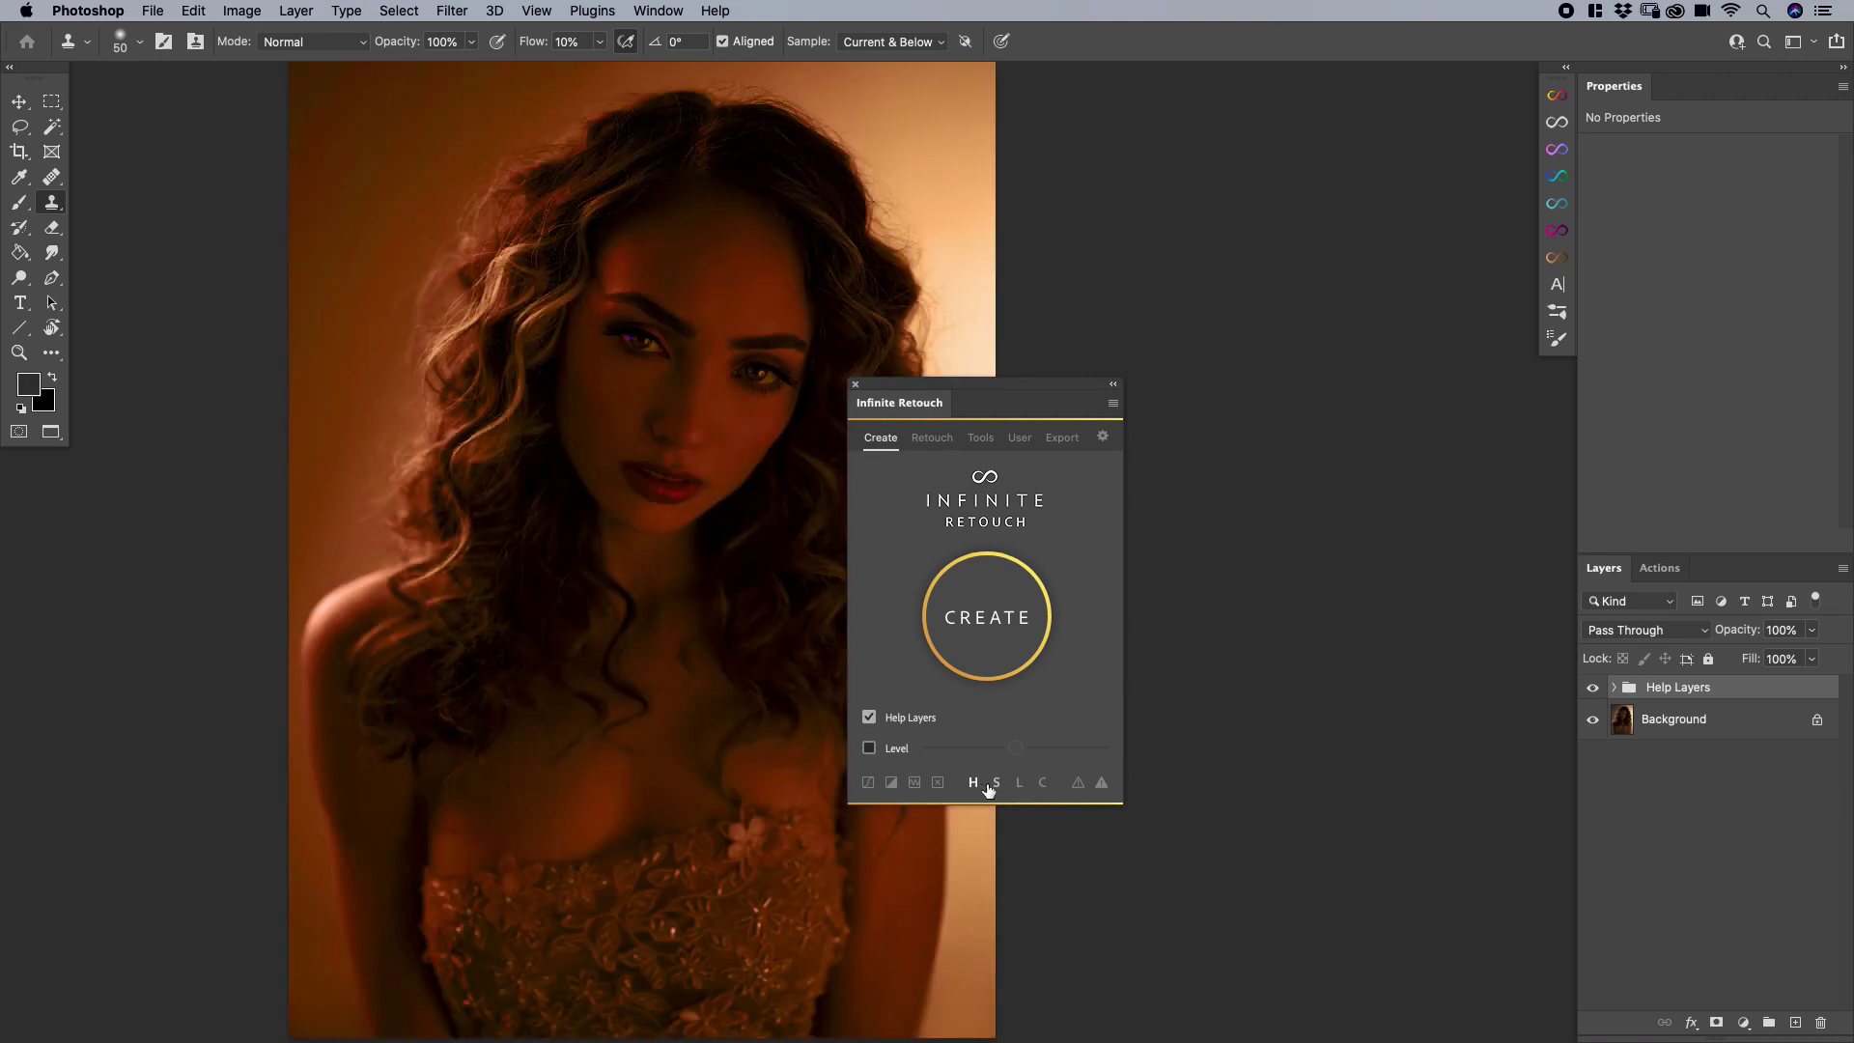
{"action": "left_click", "coordinate": [1018, 783]}
Cycle through the contrast, saturation, chroma and inverted help views, ending on the L luminosity view
{"action": "left_click", "coordinate": [869, 783]}
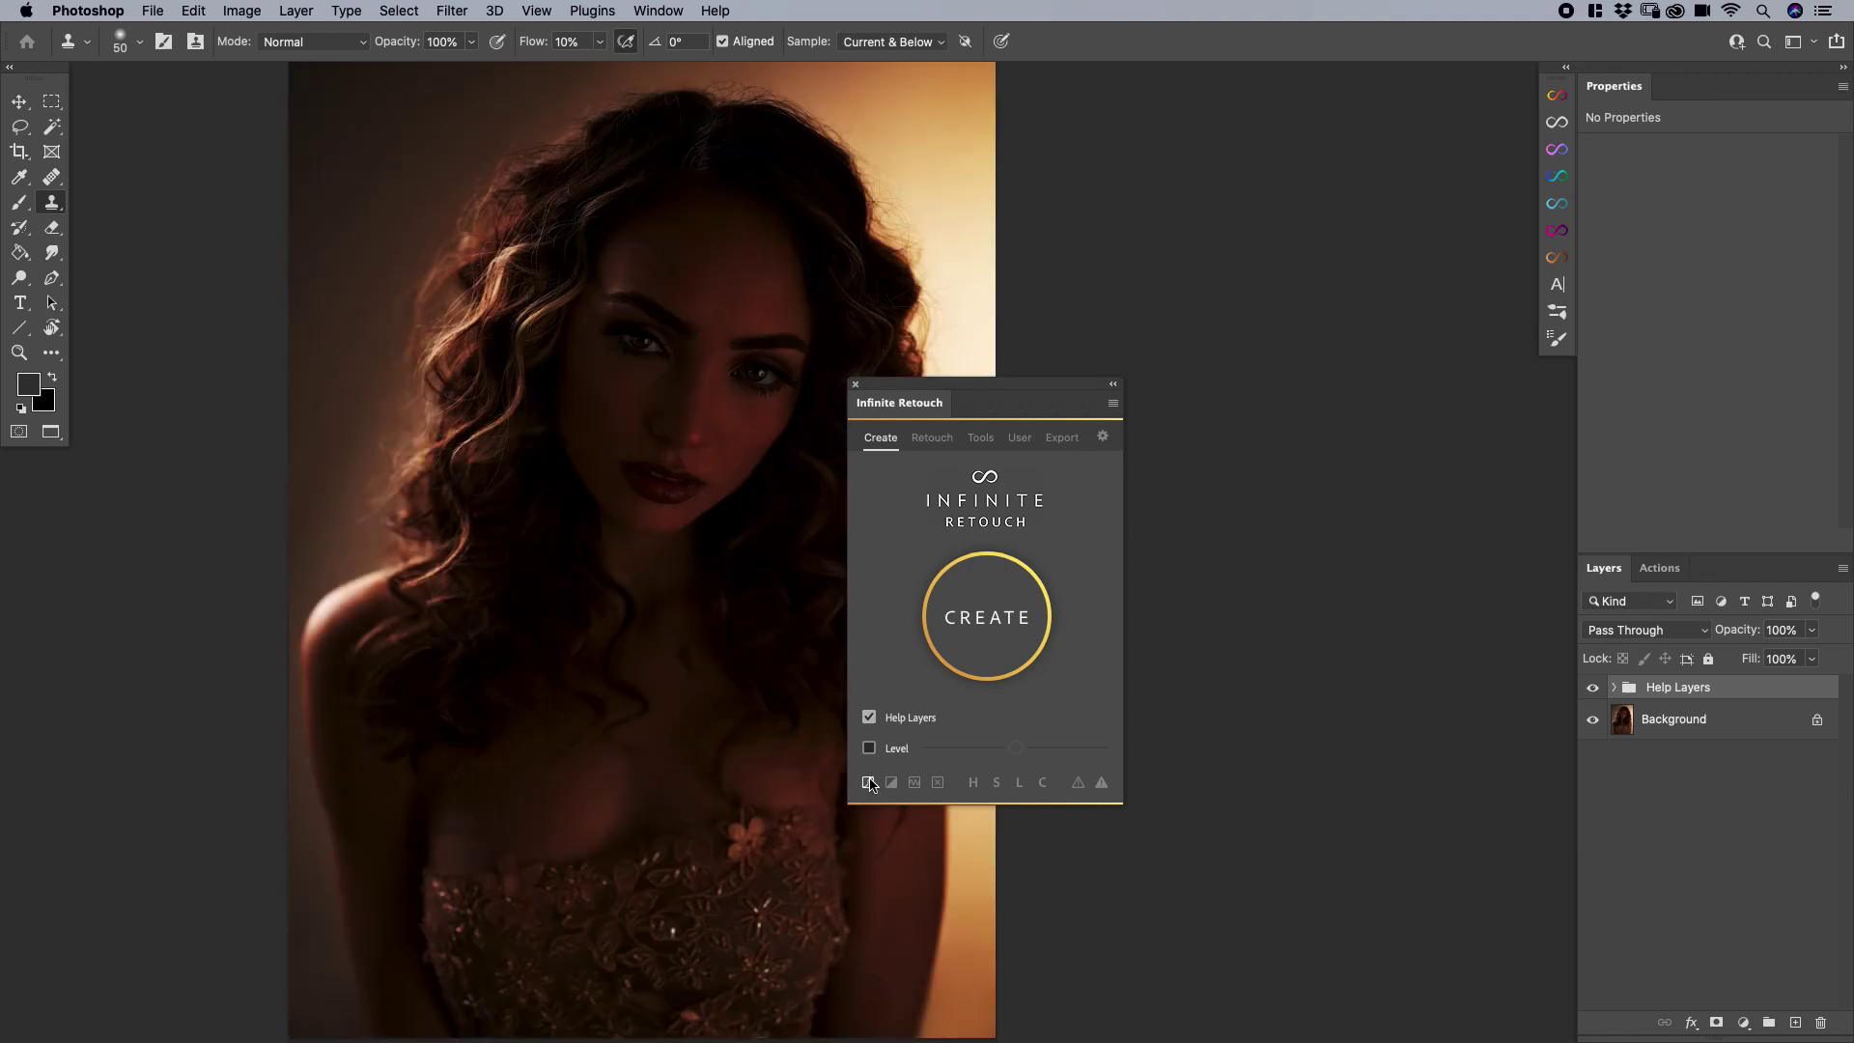
{"action": "left_click", "coordinate": [1000, 784]}
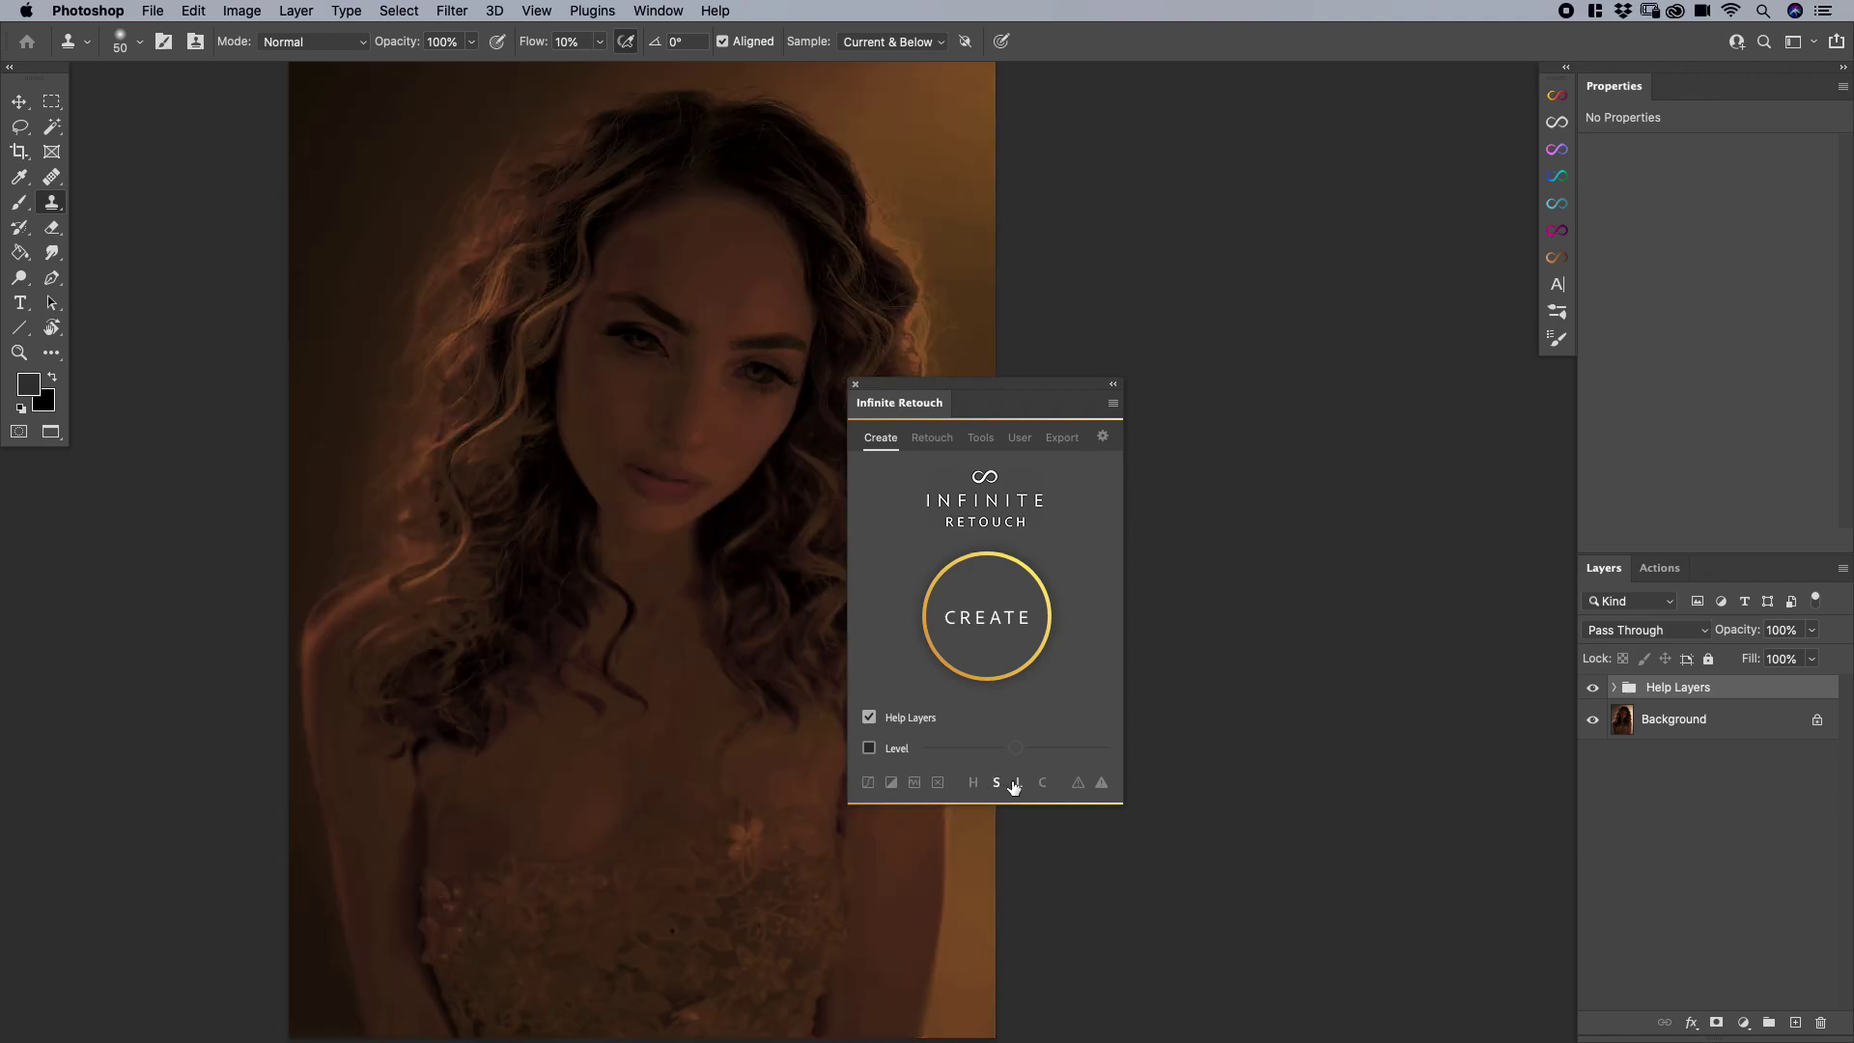
{"action": "left_click", "coordinate": [1020, 783]}
{"action": "left_click", "coordinate": [1040, 783]}
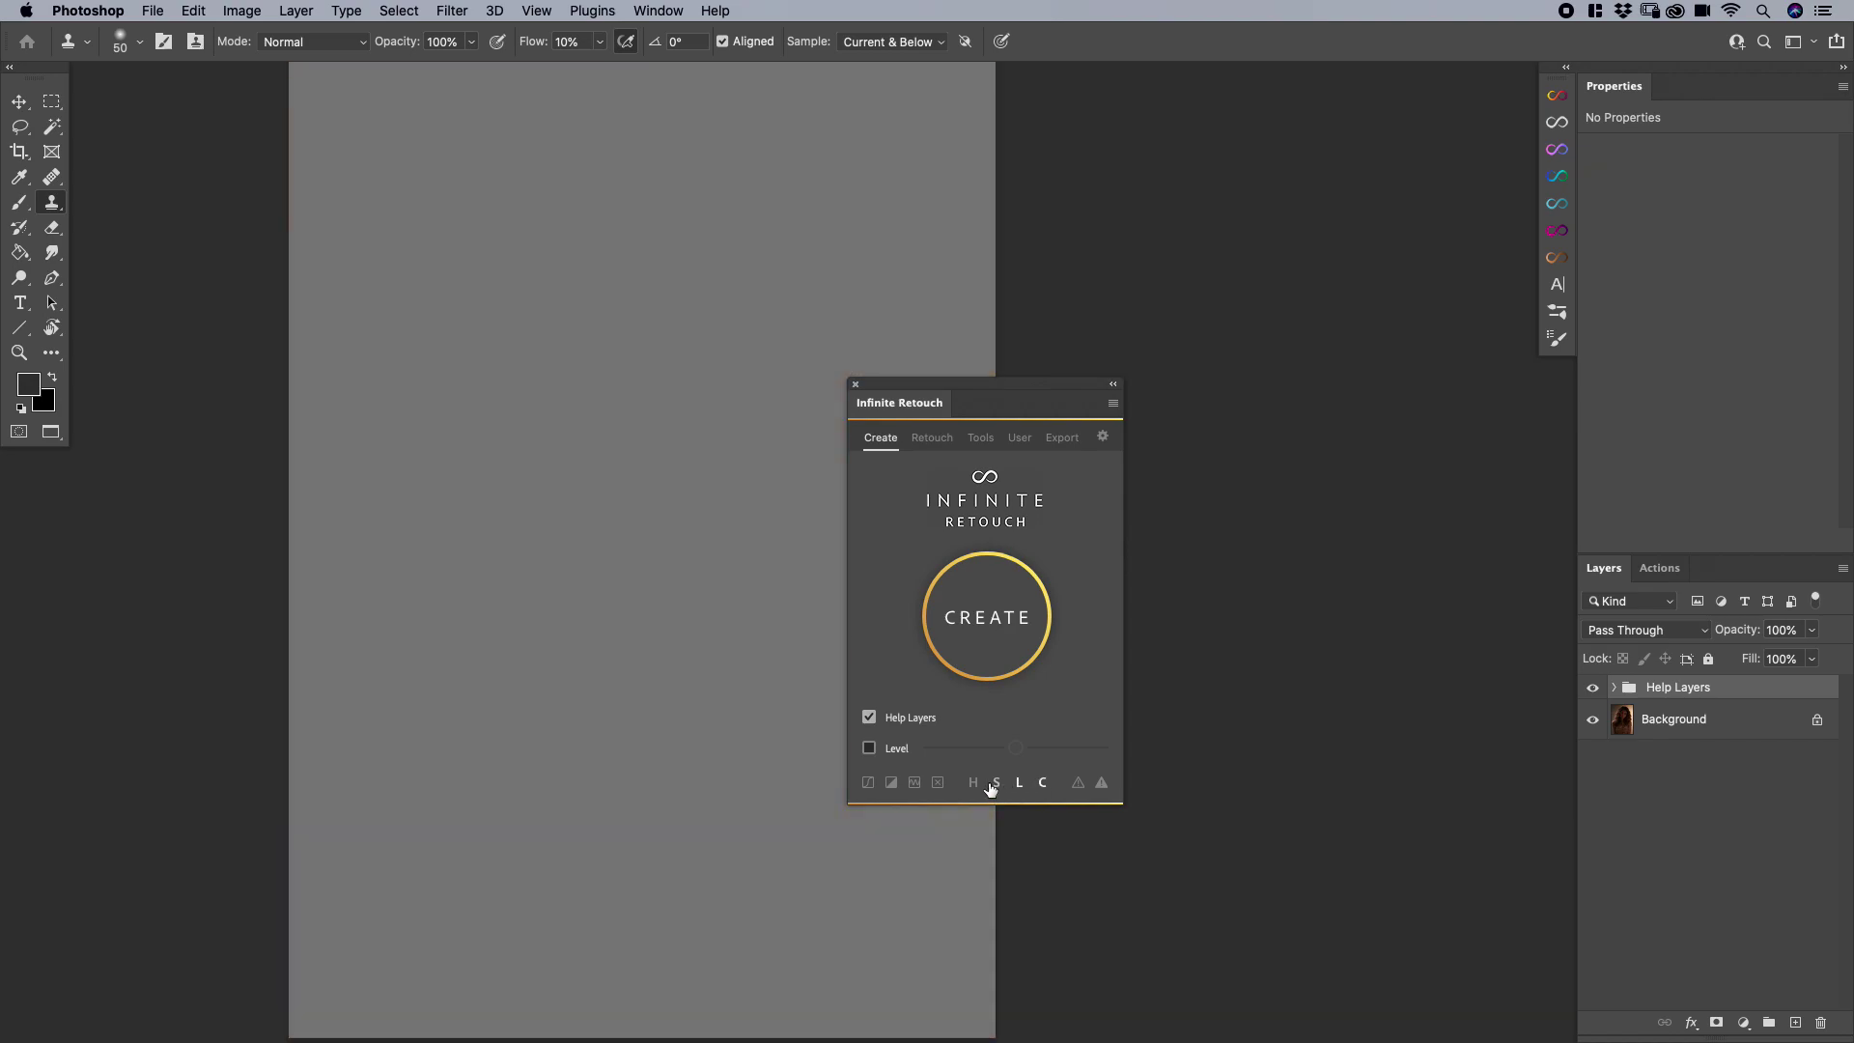
{"action": "left_click", "coordinate": [915, 783]}
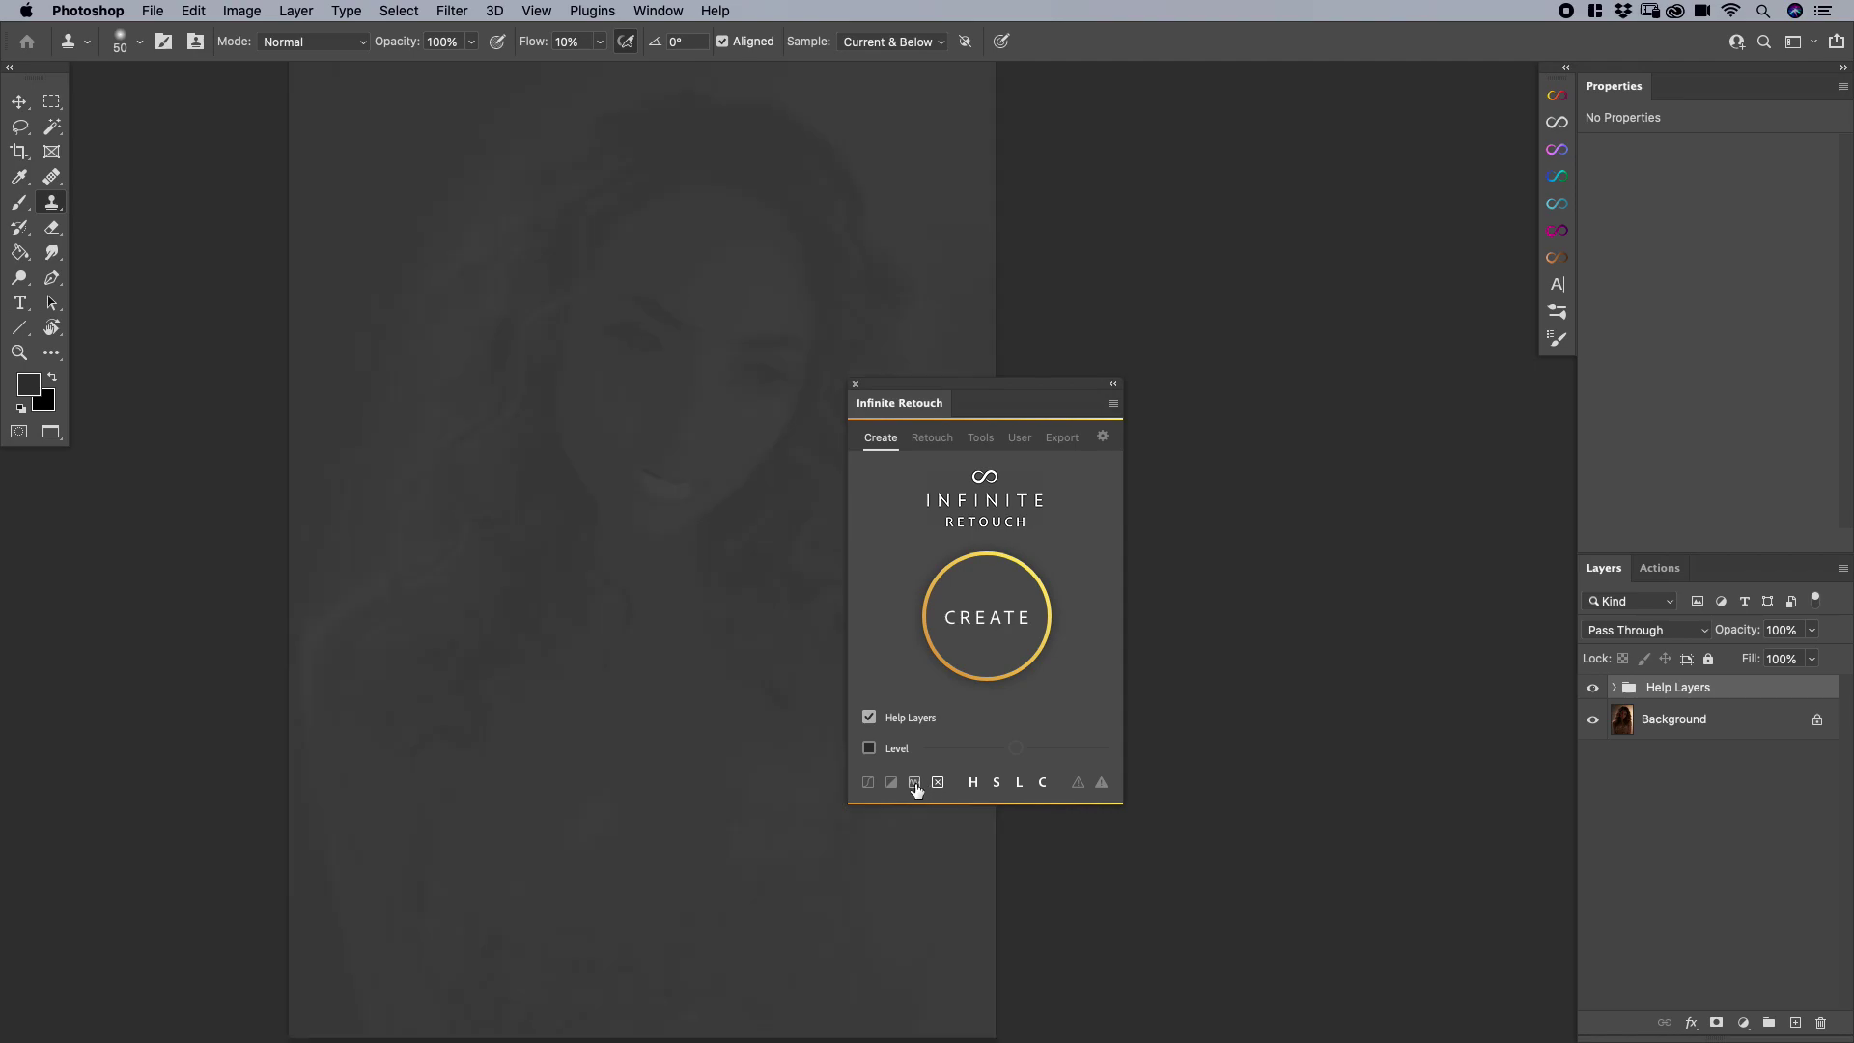
{"action": "left_click", "coordinate": [914, 783]}
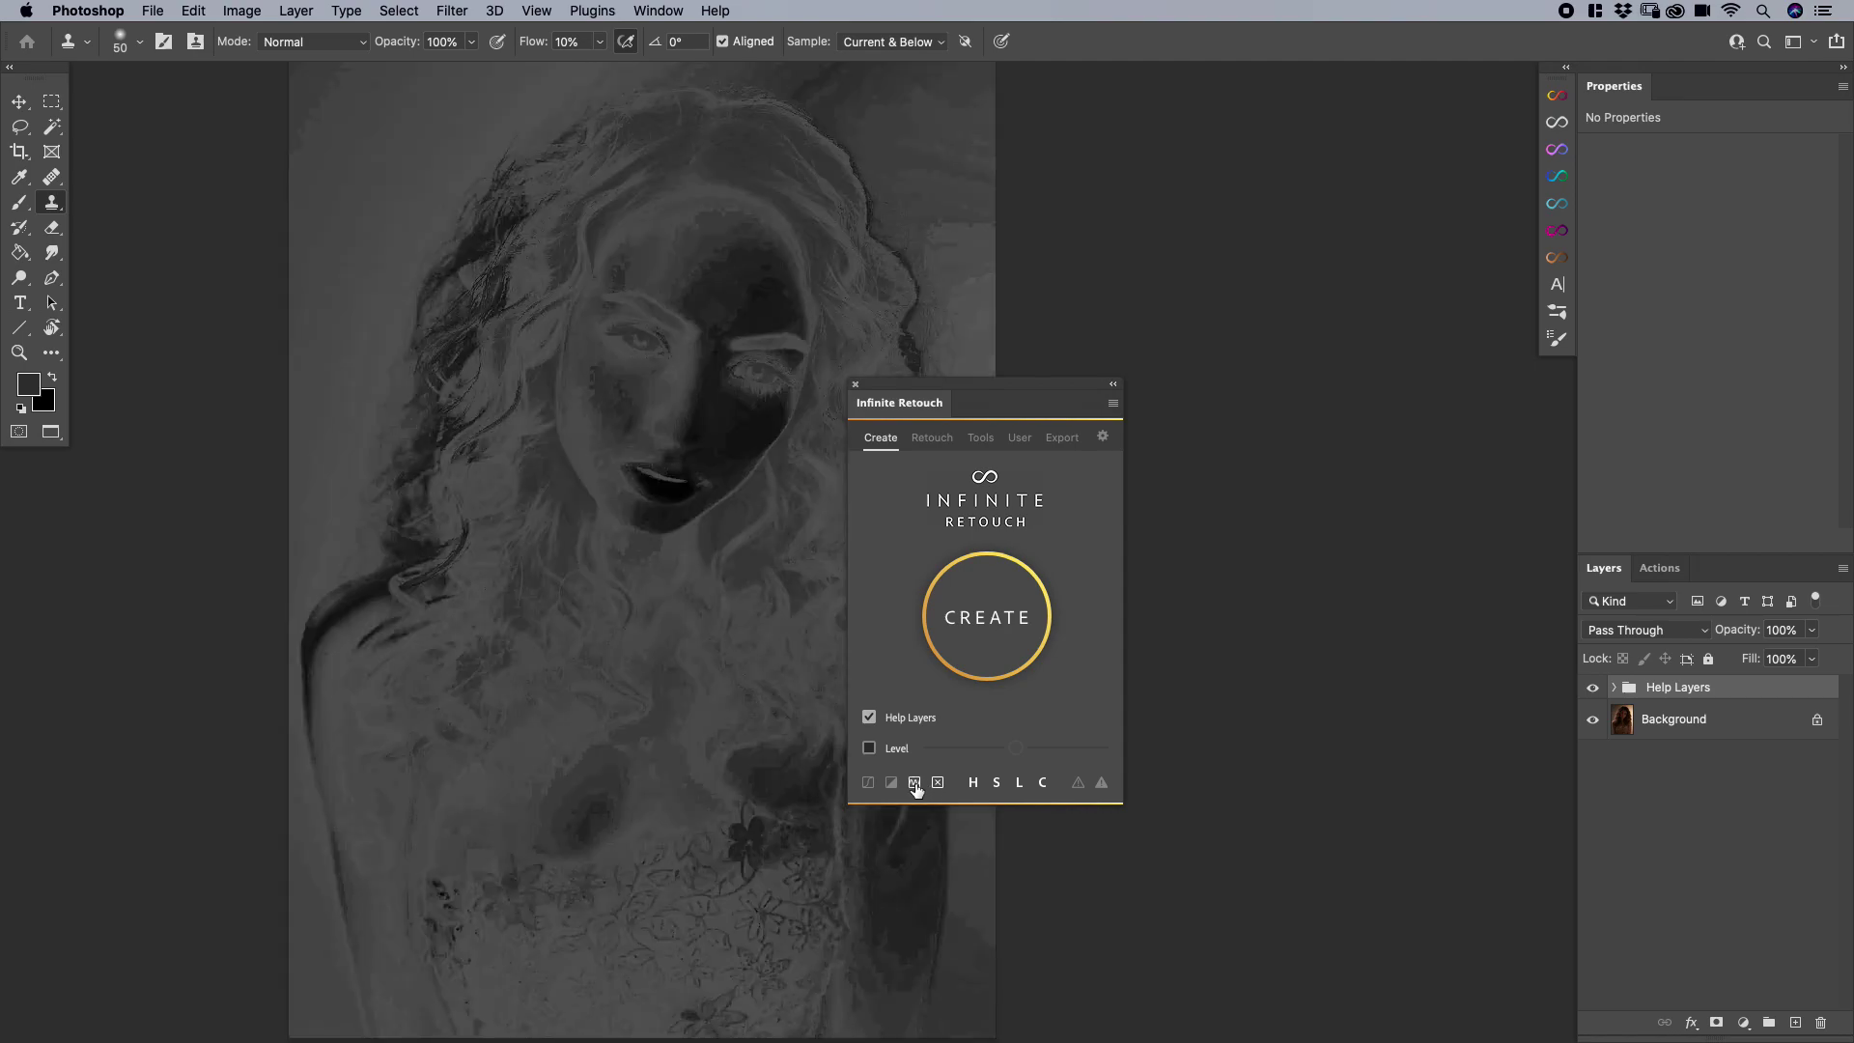
{"action": "left_click", "coordinate": [1025, 784]}
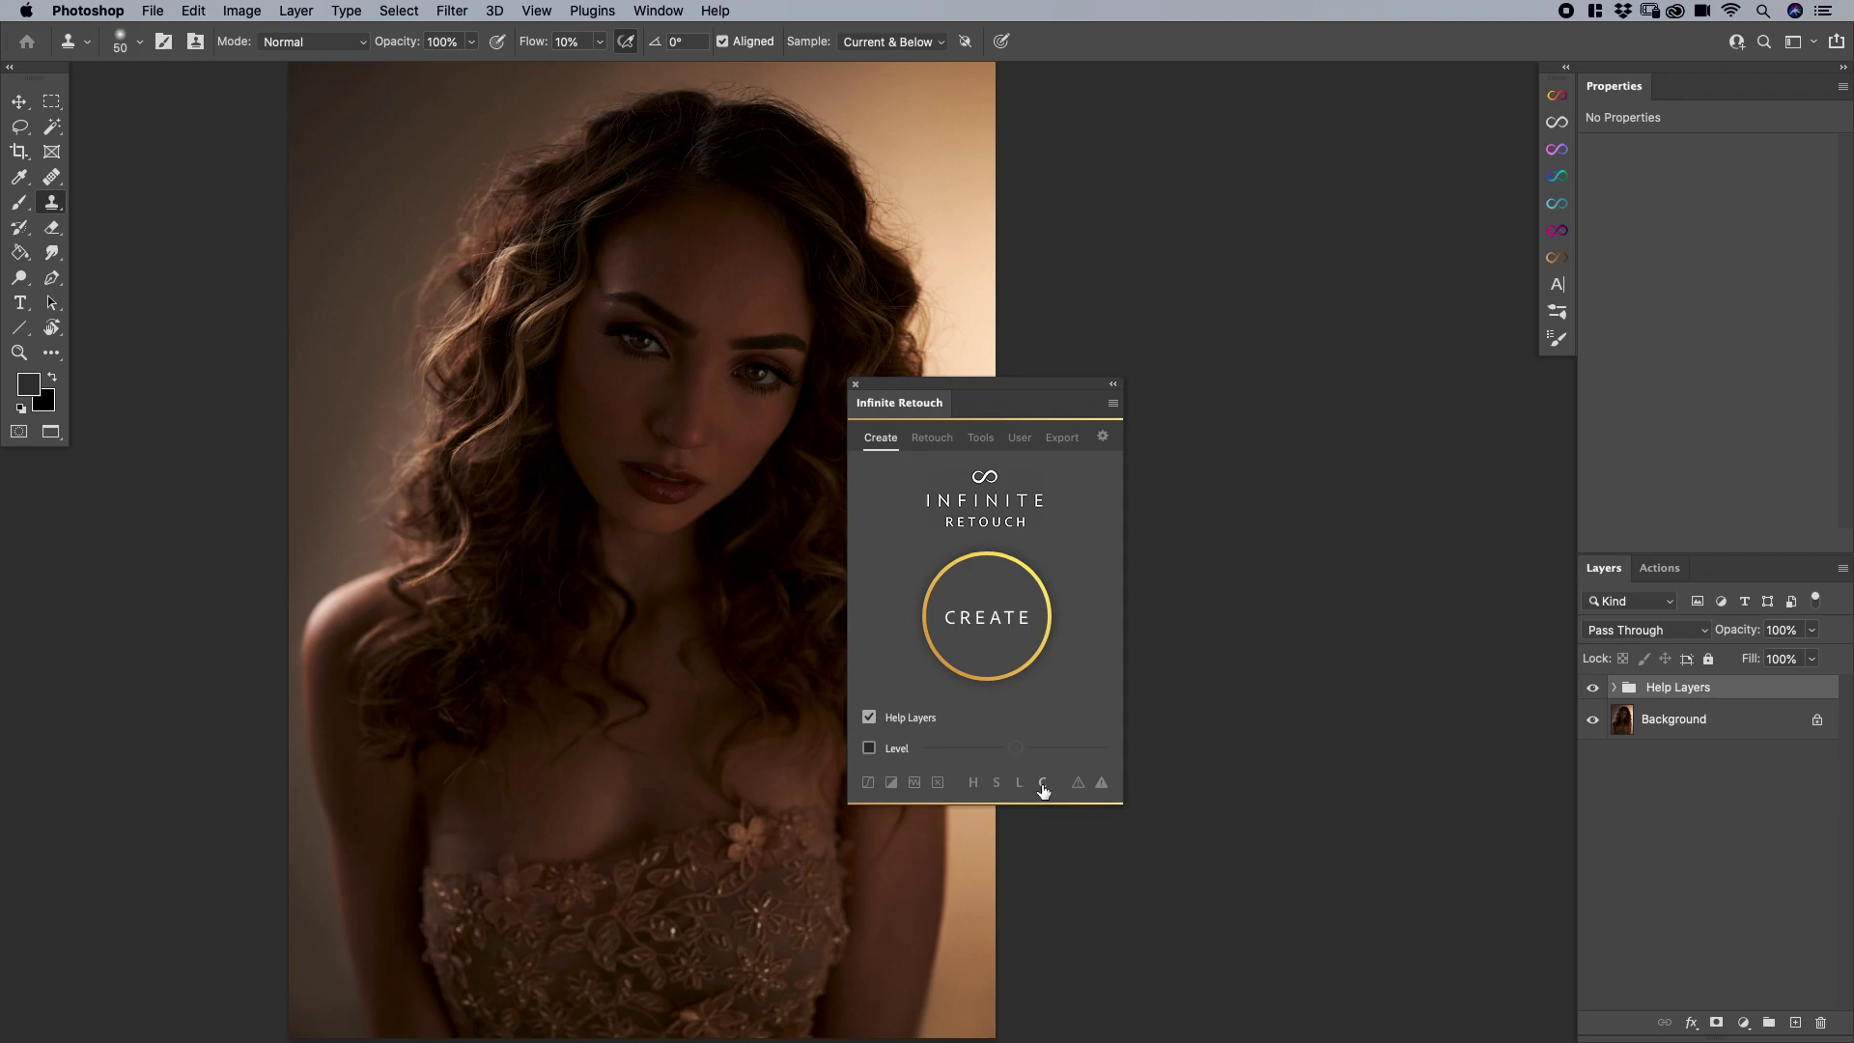
{"action": "left_click", "coordinate": [1042, 783]}
{"action": "left_click", "coordinate": [1020, 784]}
Scroll through the Help Layers name fields in the settings' Edit list, then return to Create
{"action": "left_click", "coordinate": [930, 610]}
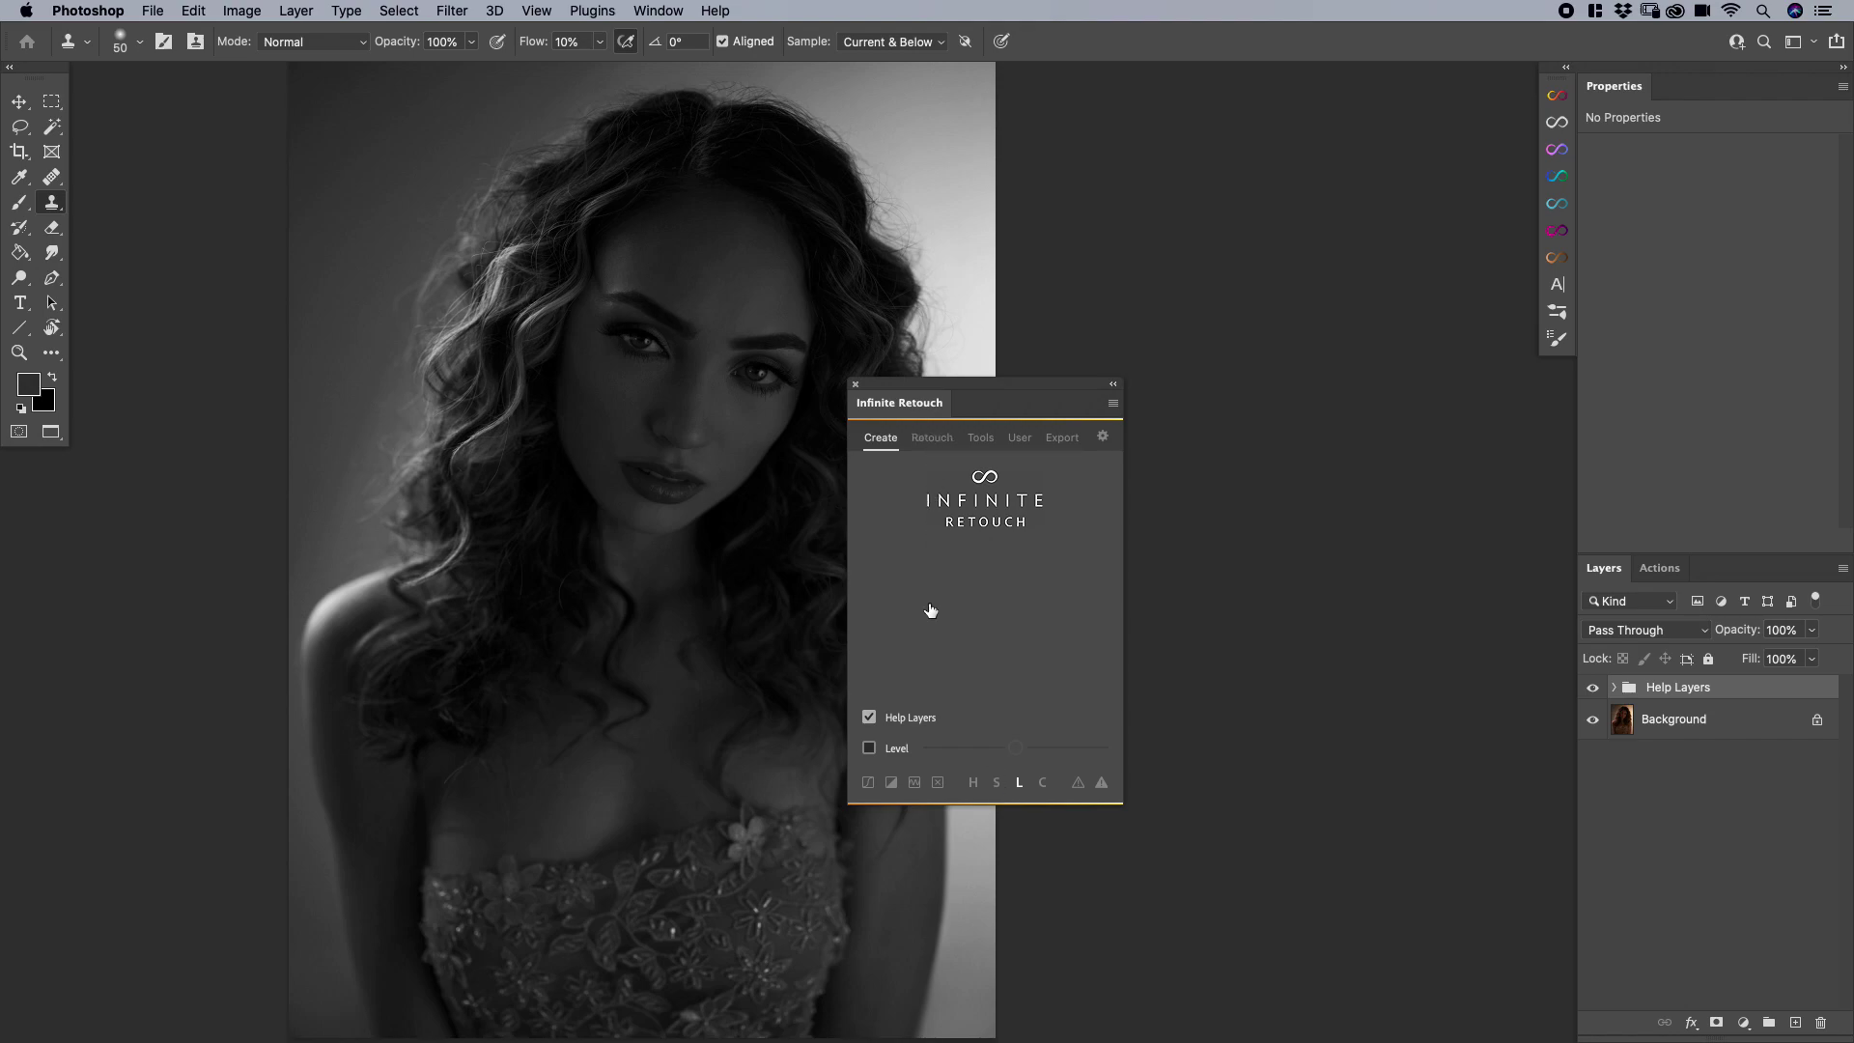
{"action": "left_click", "coordinate": [938, 787]}
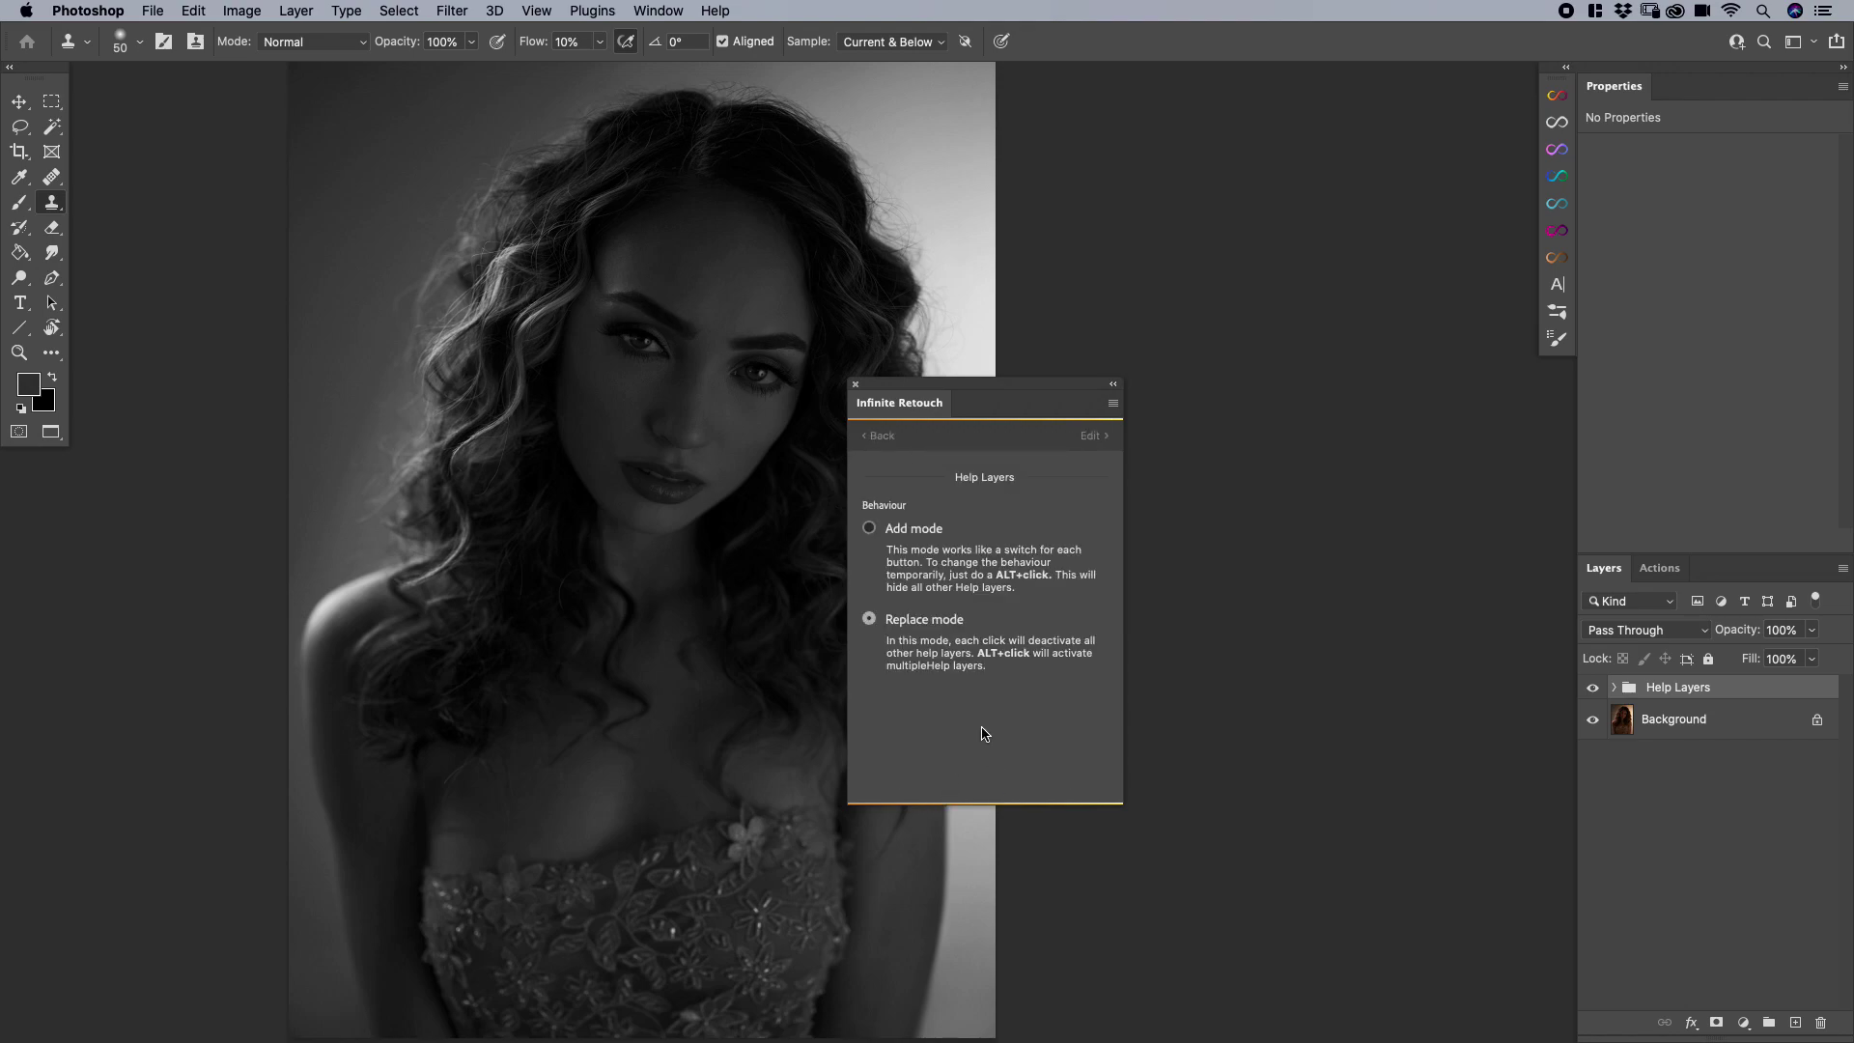
{"action": "left_click", "coordinate": [1096, 437]}
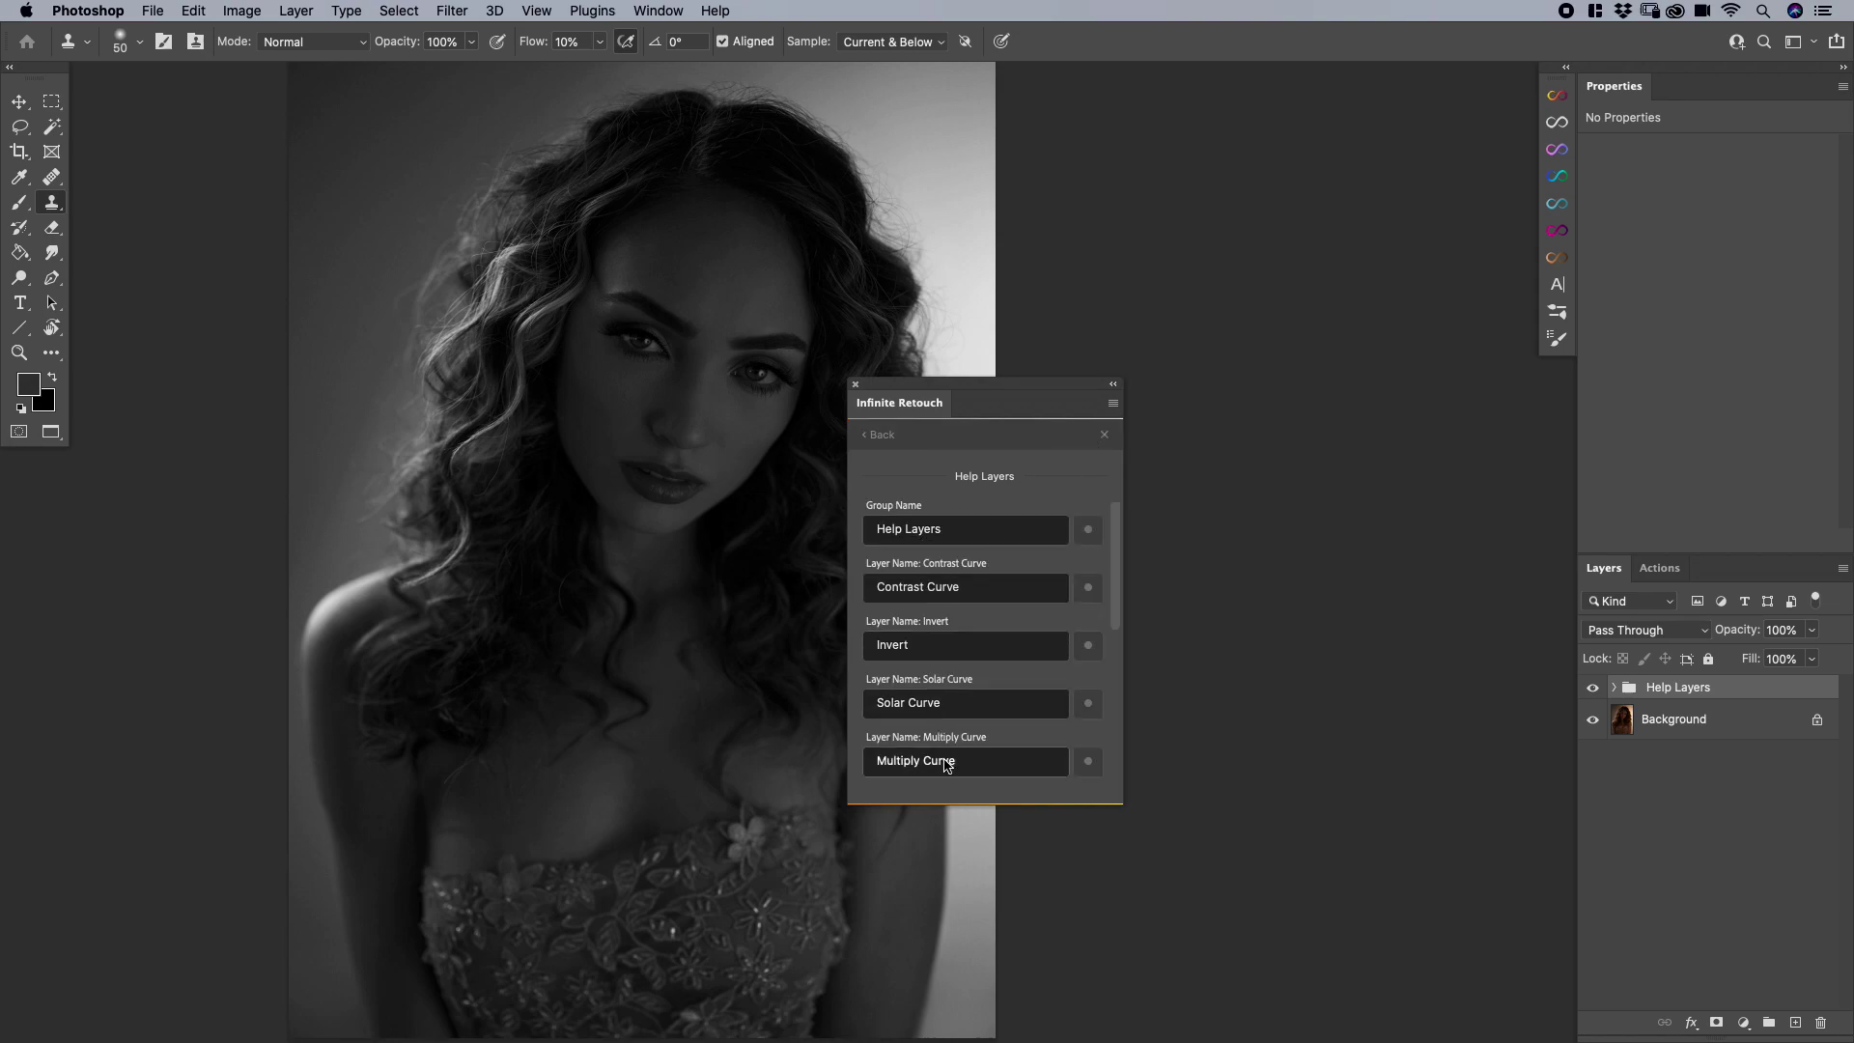
{"action": "scroll", "coordinate": [948, 753], "scroll_direction": "down", "scroll_amount": 5}
{"action": "scroll", "coordinate": [945, 764], "scroll_direction": "down", "scroll_amount": 3}
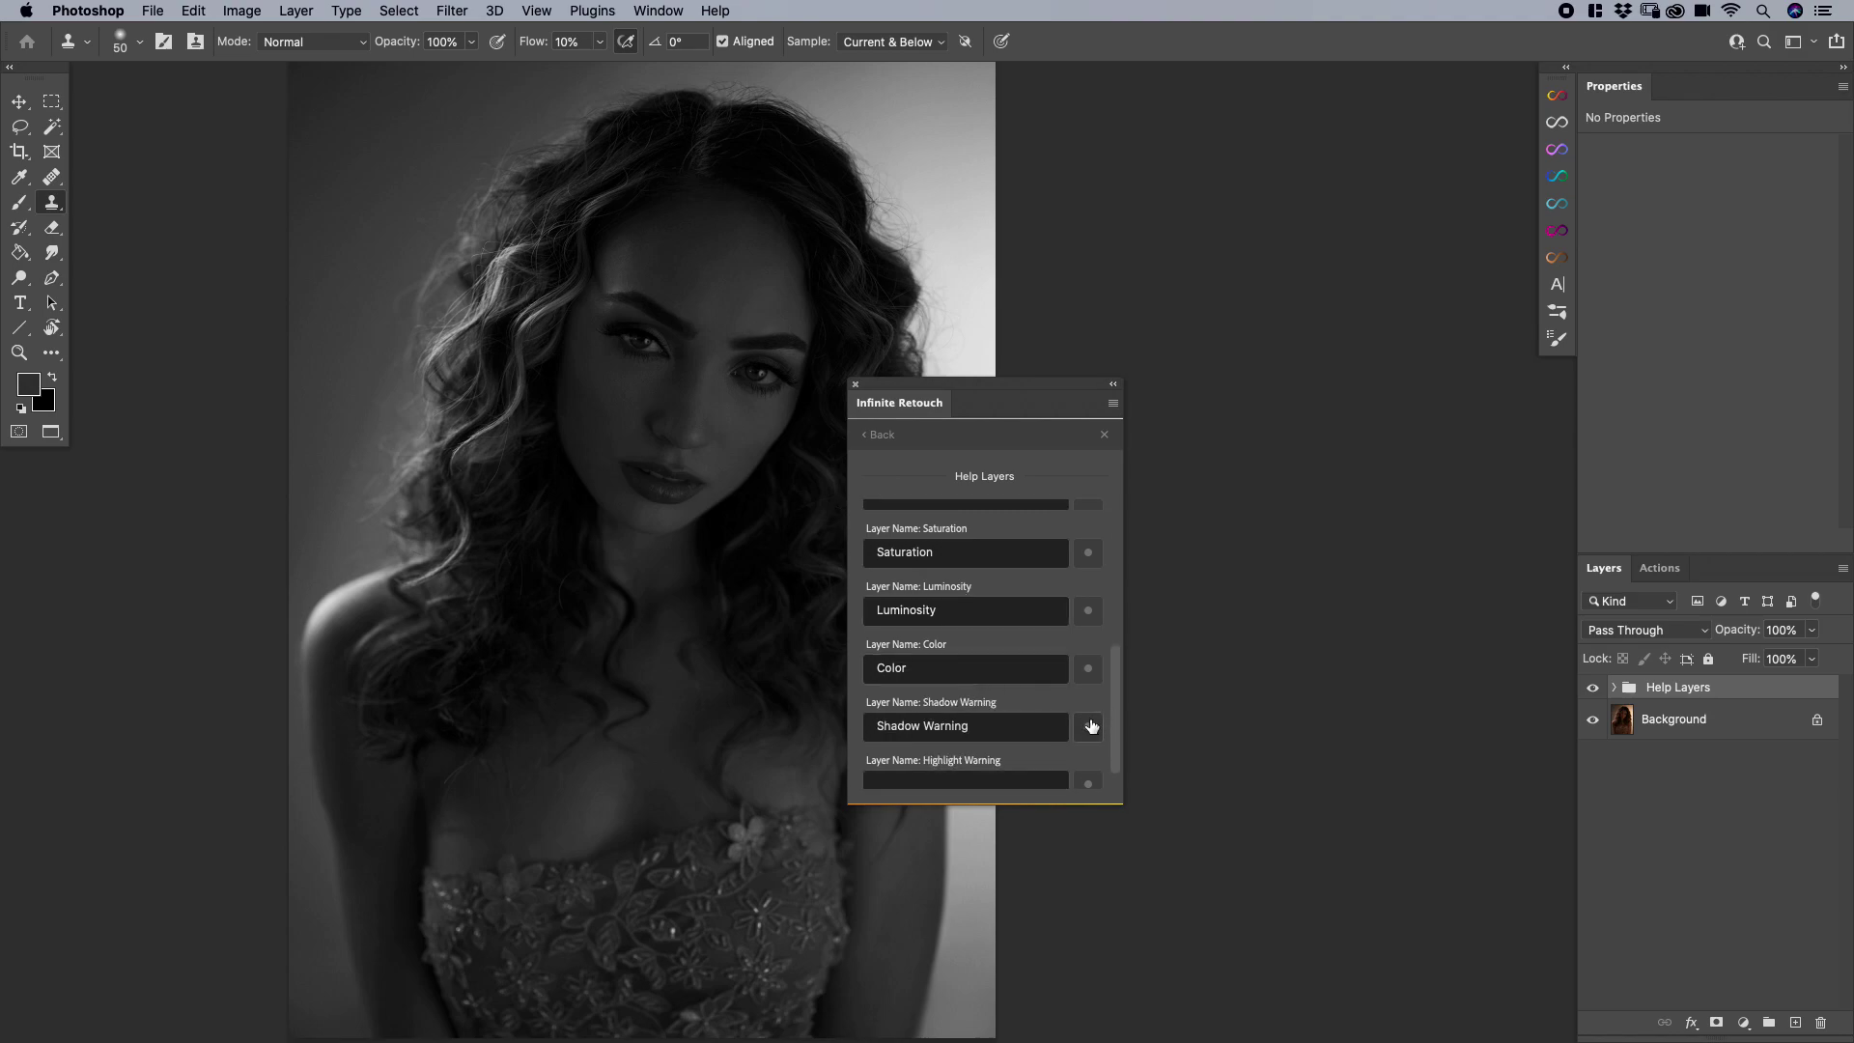
{"action": "scroll", "coordinate": [966, 715], "scroll_direction": "down", "scroll_amount": 1}
{"action": "scroll", "coordinate": [966, 702], "scroll_direction": "up", "scroll_amount": 9}
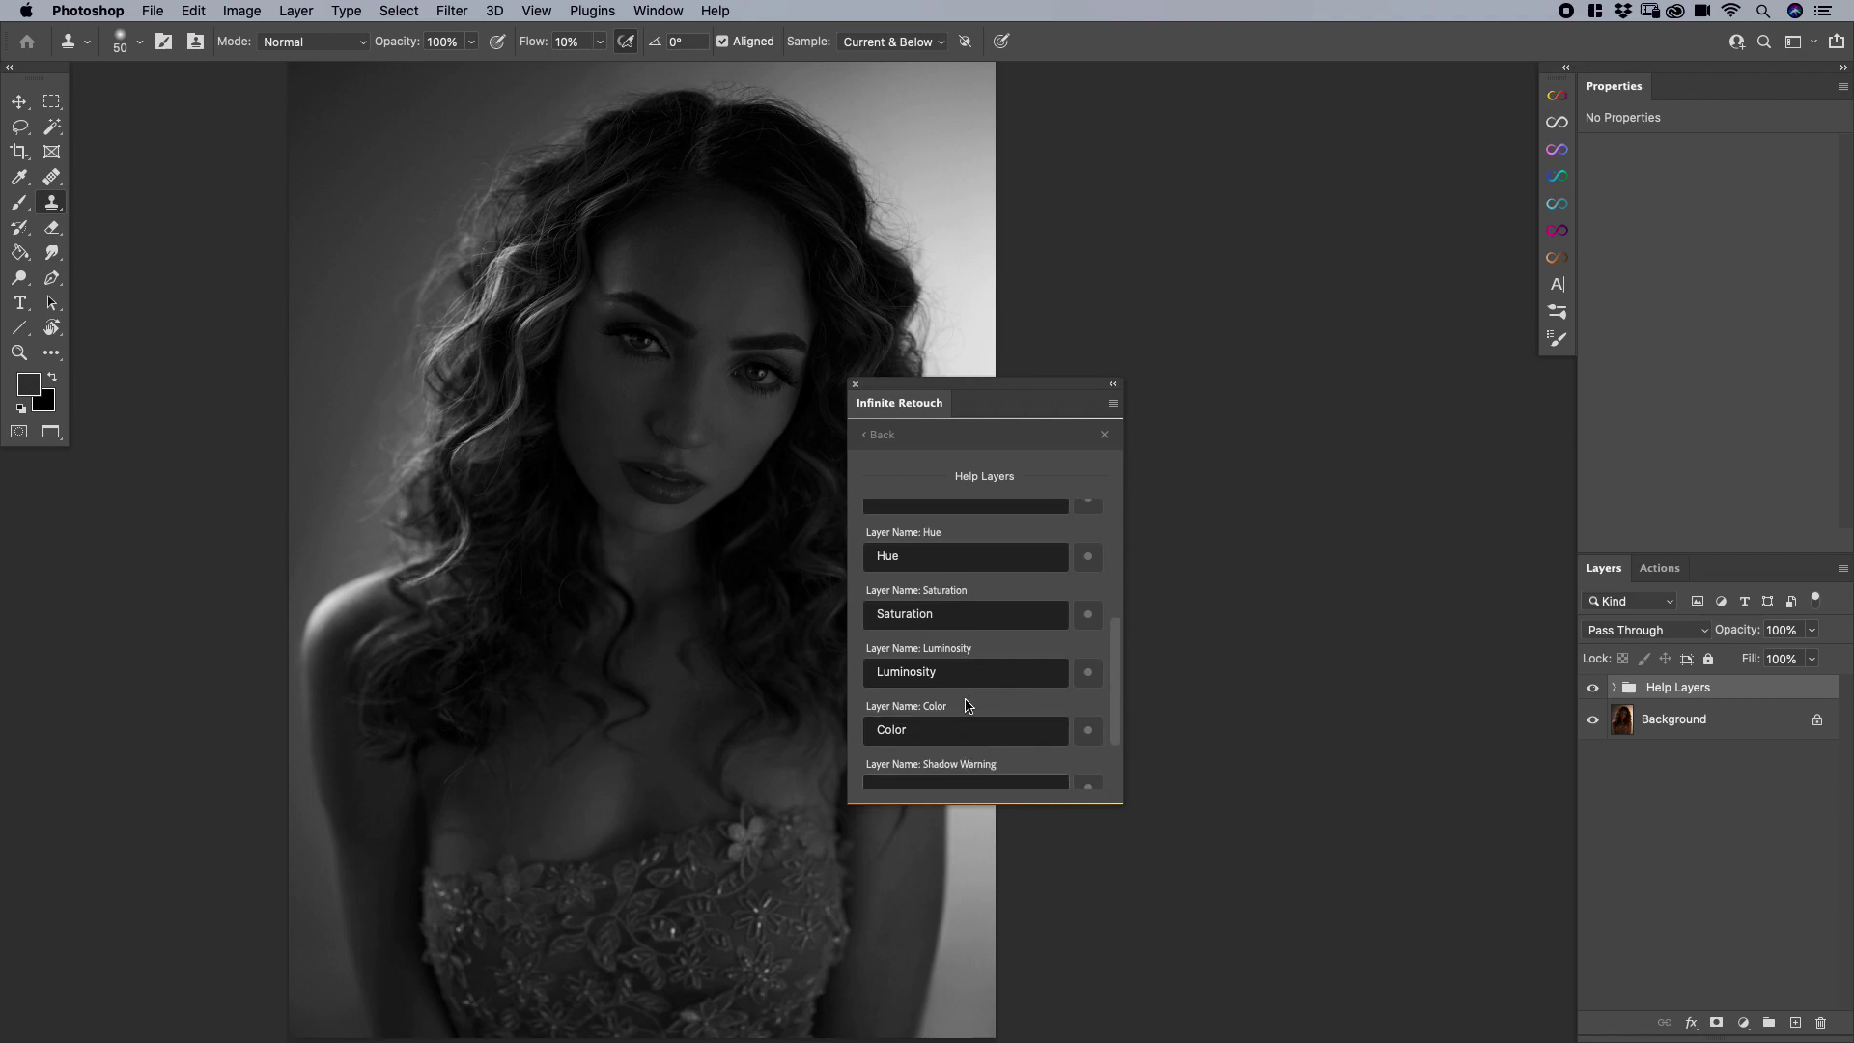
{"action": "left_click", "coordinate": [884, 436]}
{"action": "left_click", "coordinate": [882, 436]}
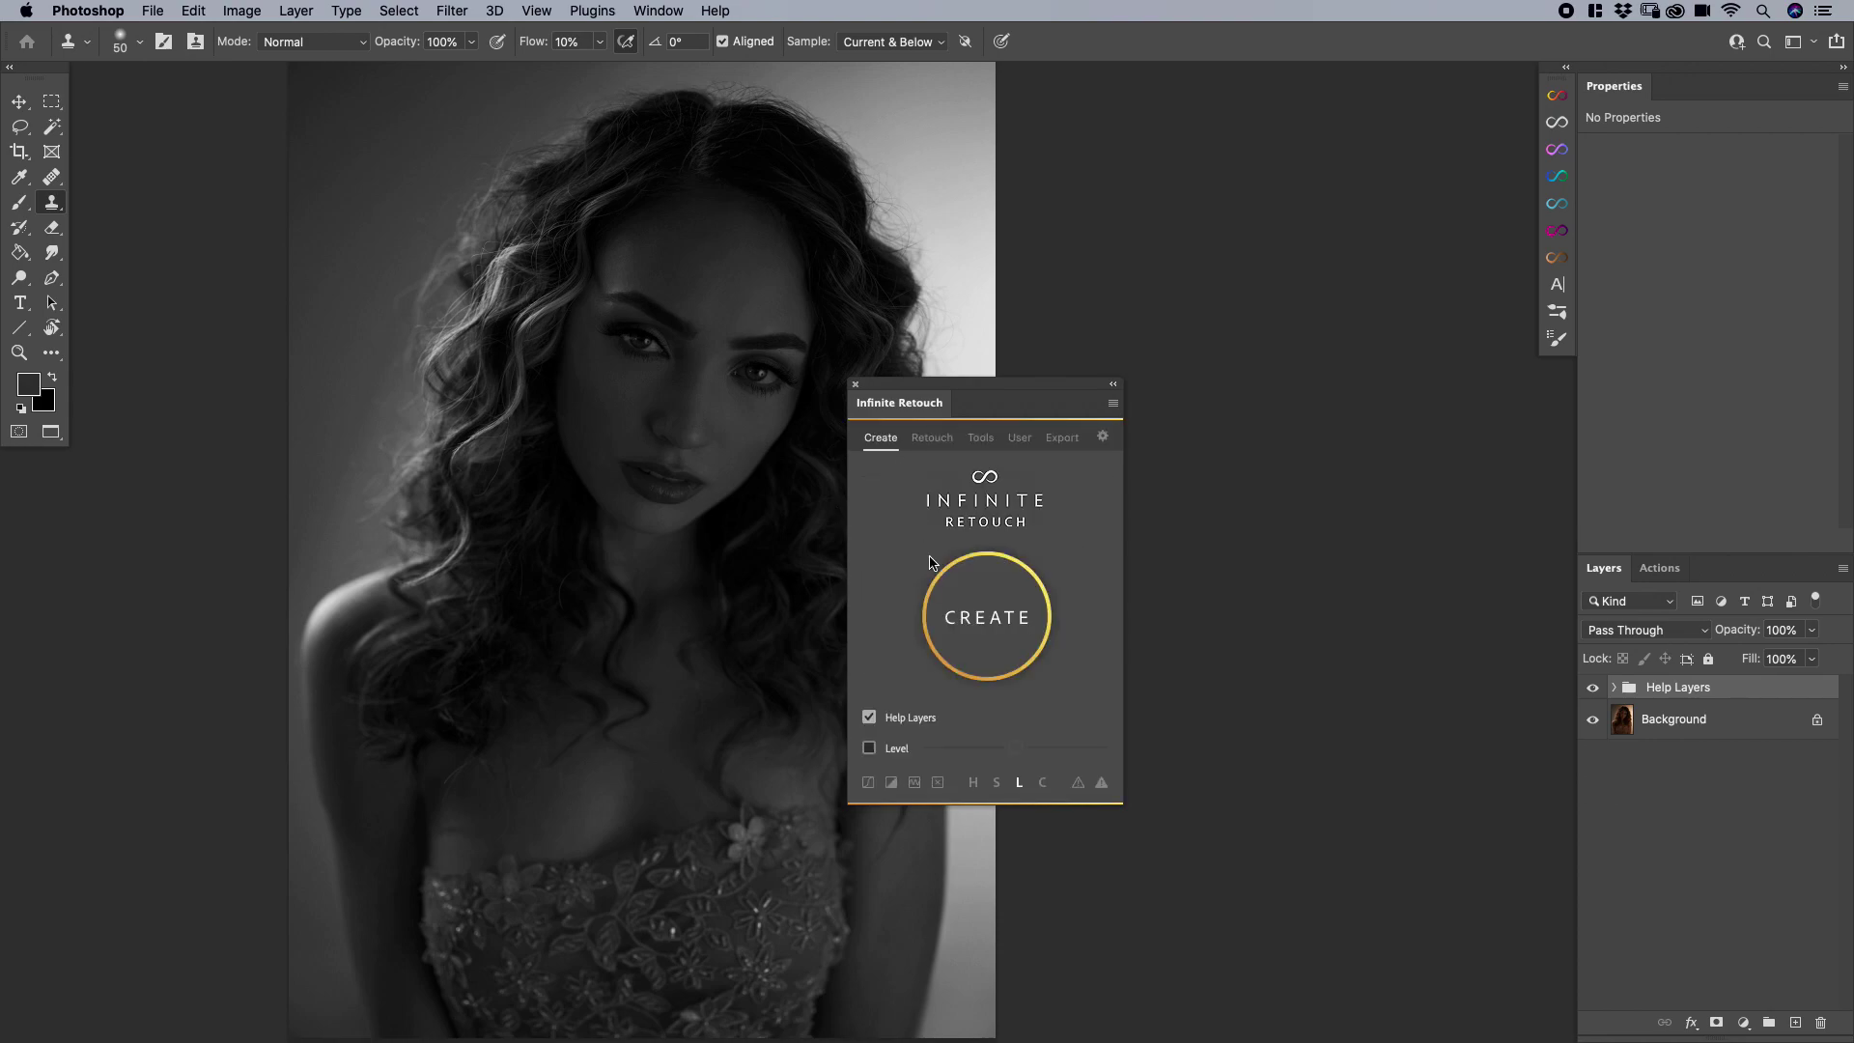
On the Retouch tab, trash the Help Layers group, then test Normal and delete its Healing group
{"action": "left_click", "coordinate": [941, 446]}
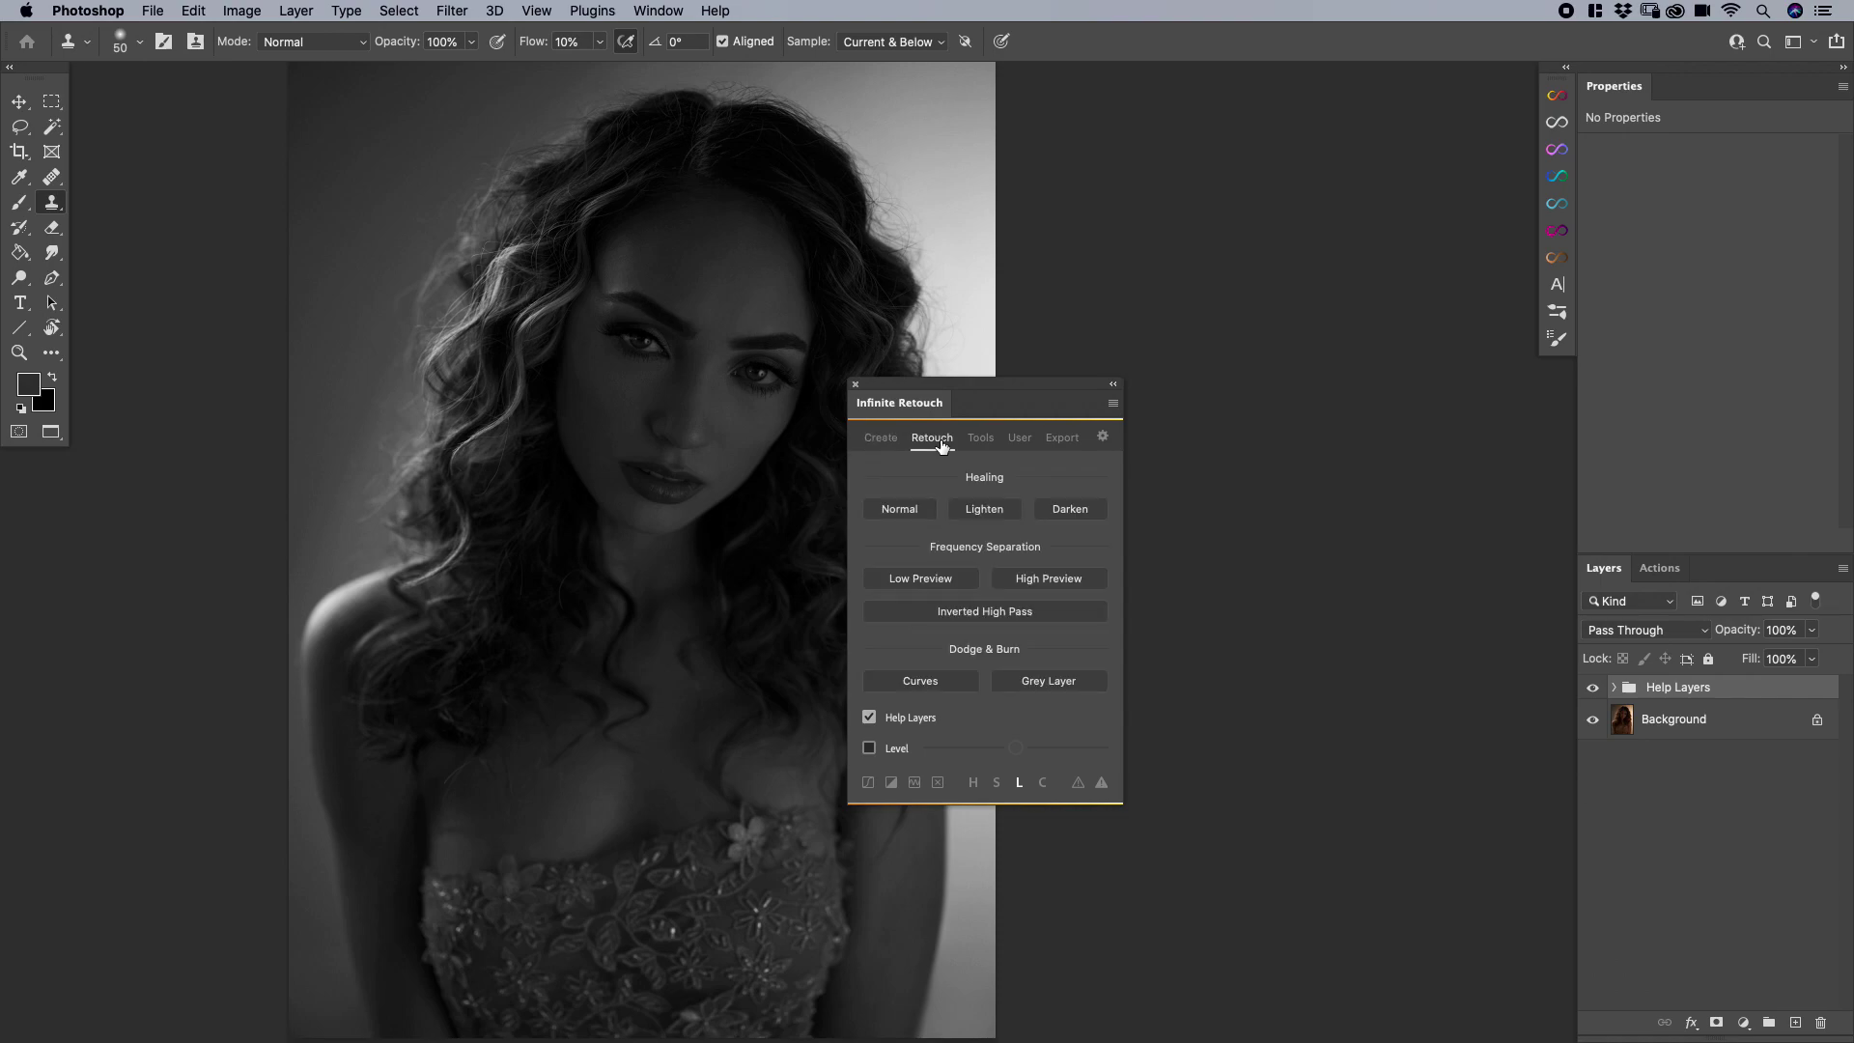
{"action": "left_click_drag", "start_coordinate": [1685, 690], "coordinate": [1820, 1023]}
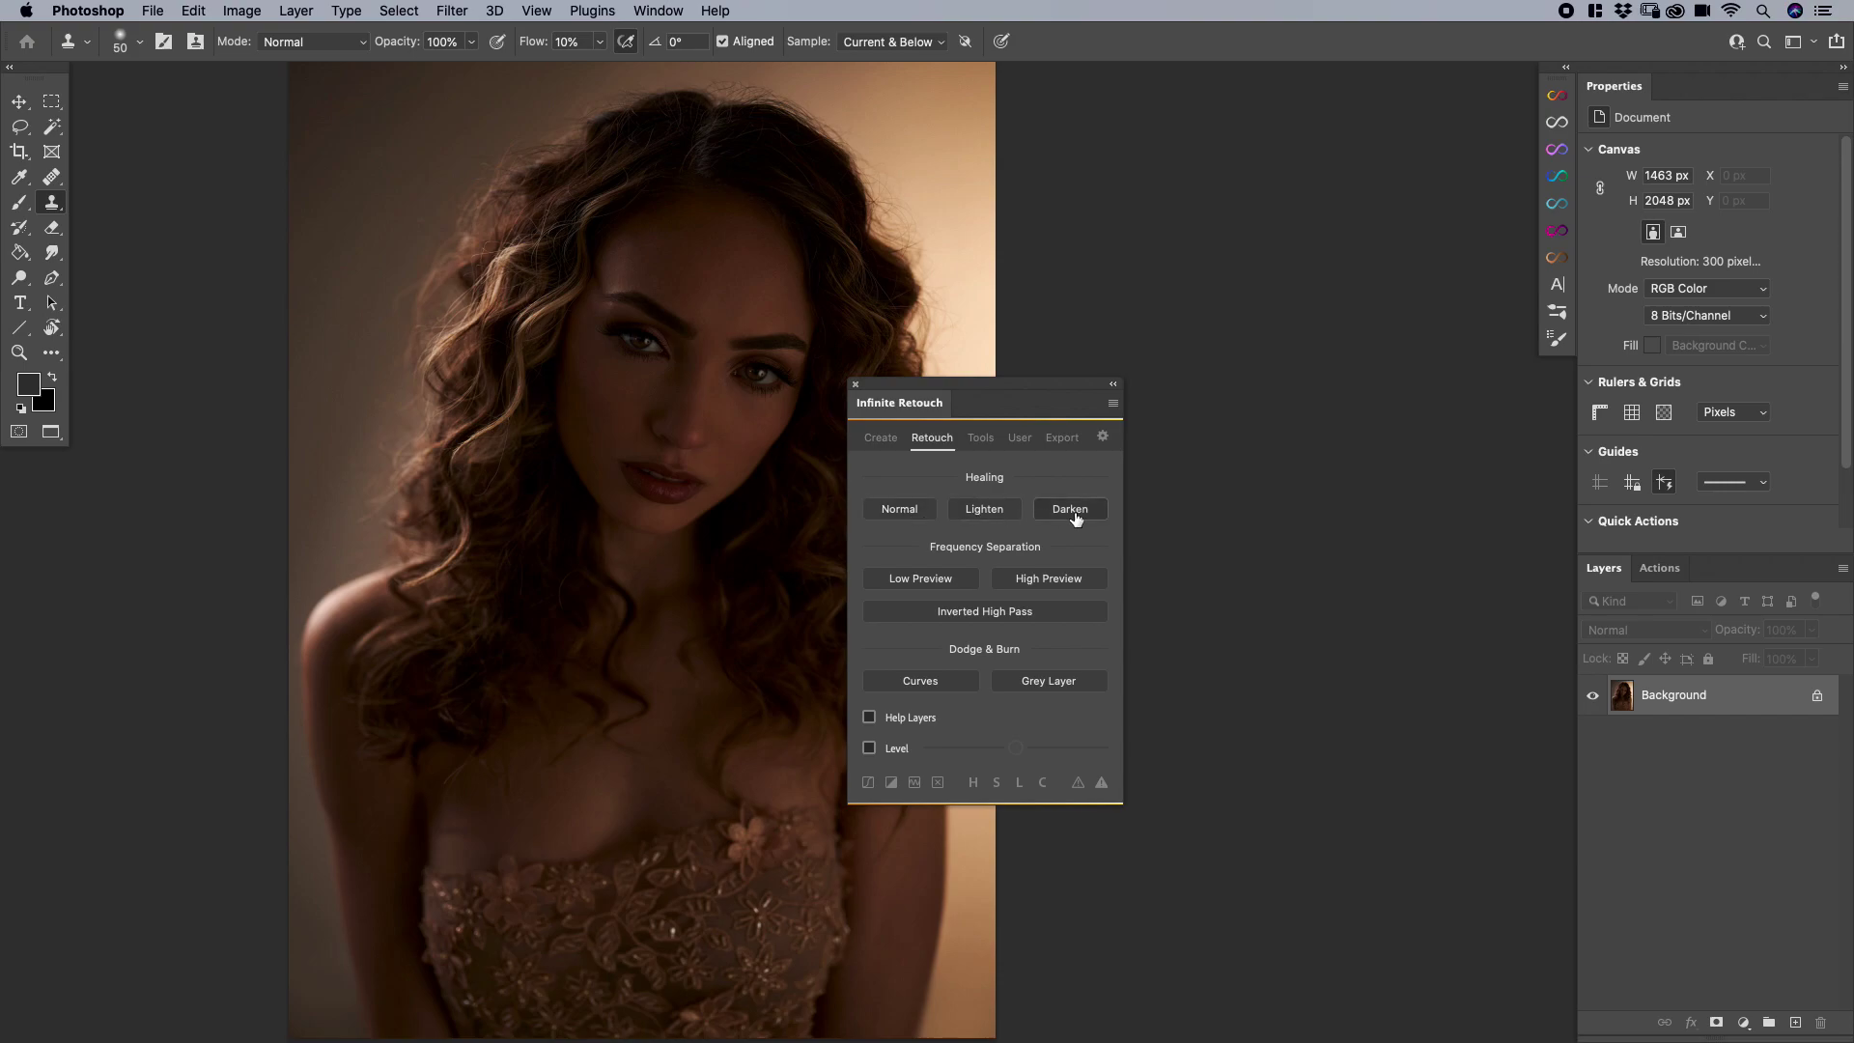
{"action": "left_click", "coordinate": [908, 510]}
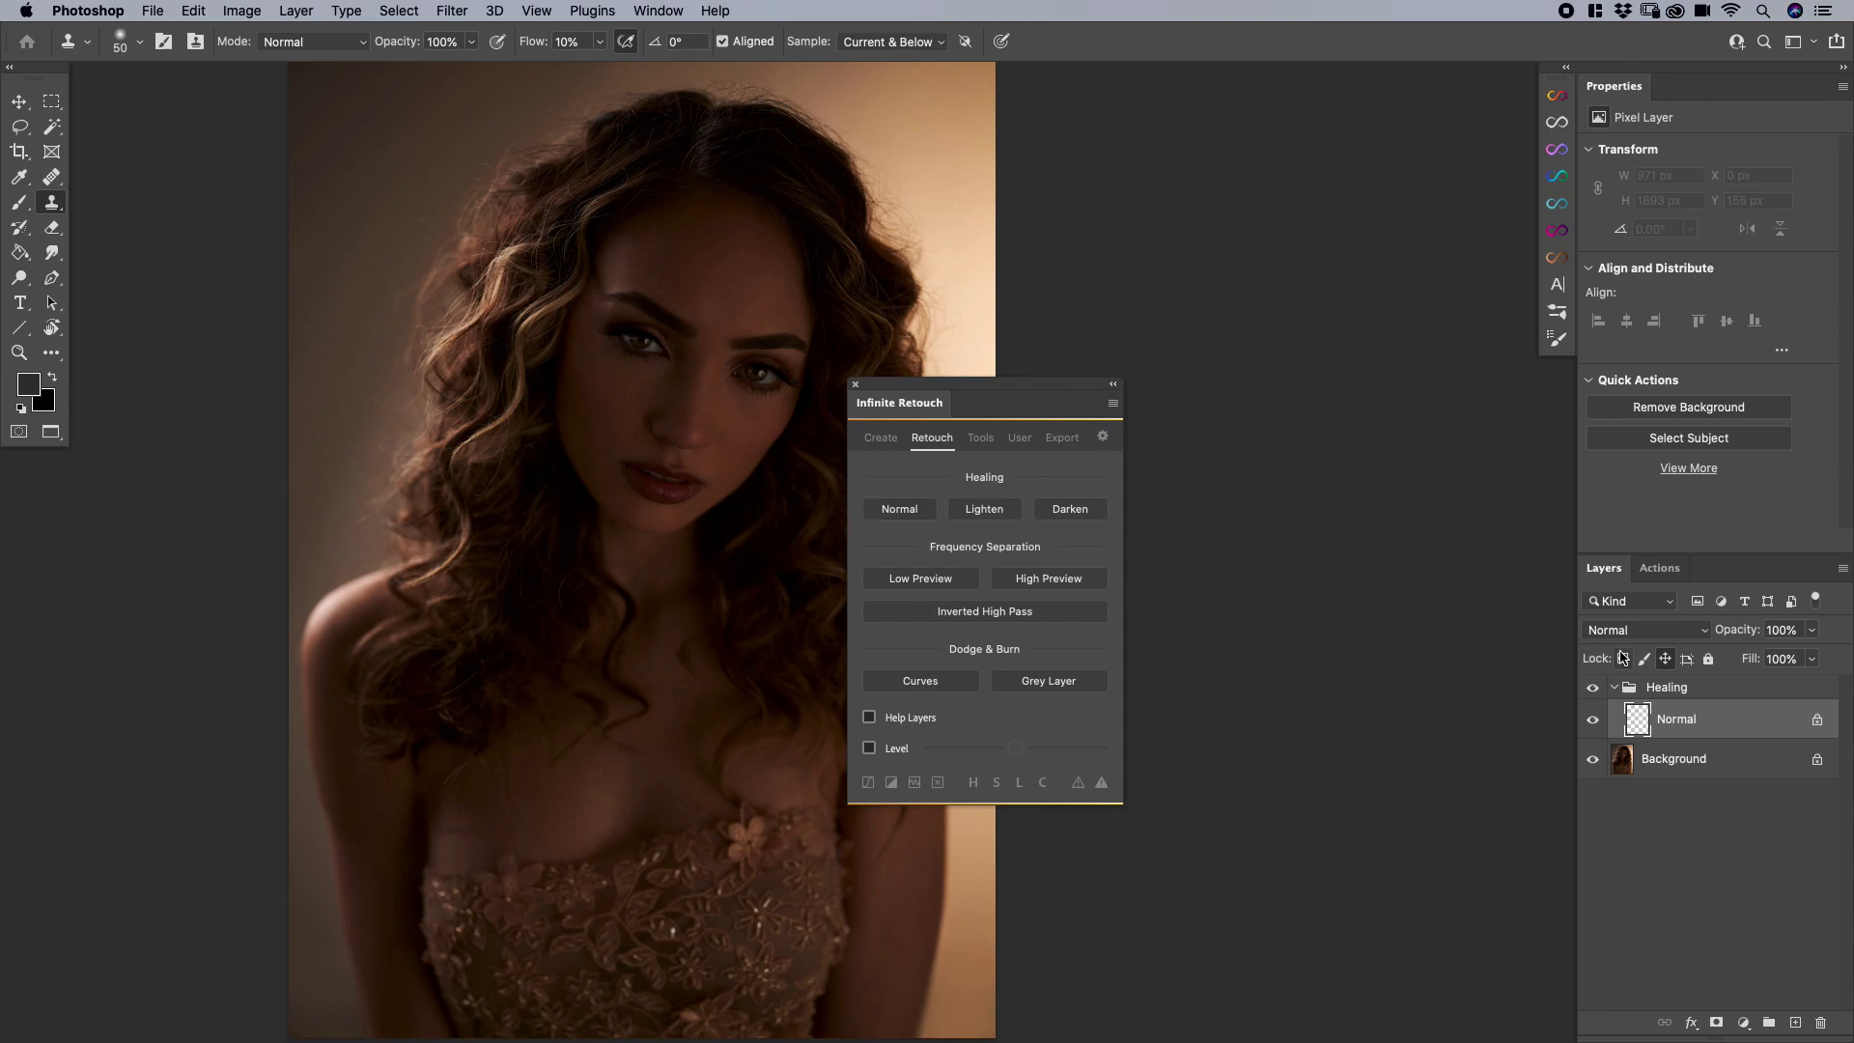
{"action": "left_click", "coordinate": [1655, 687]}
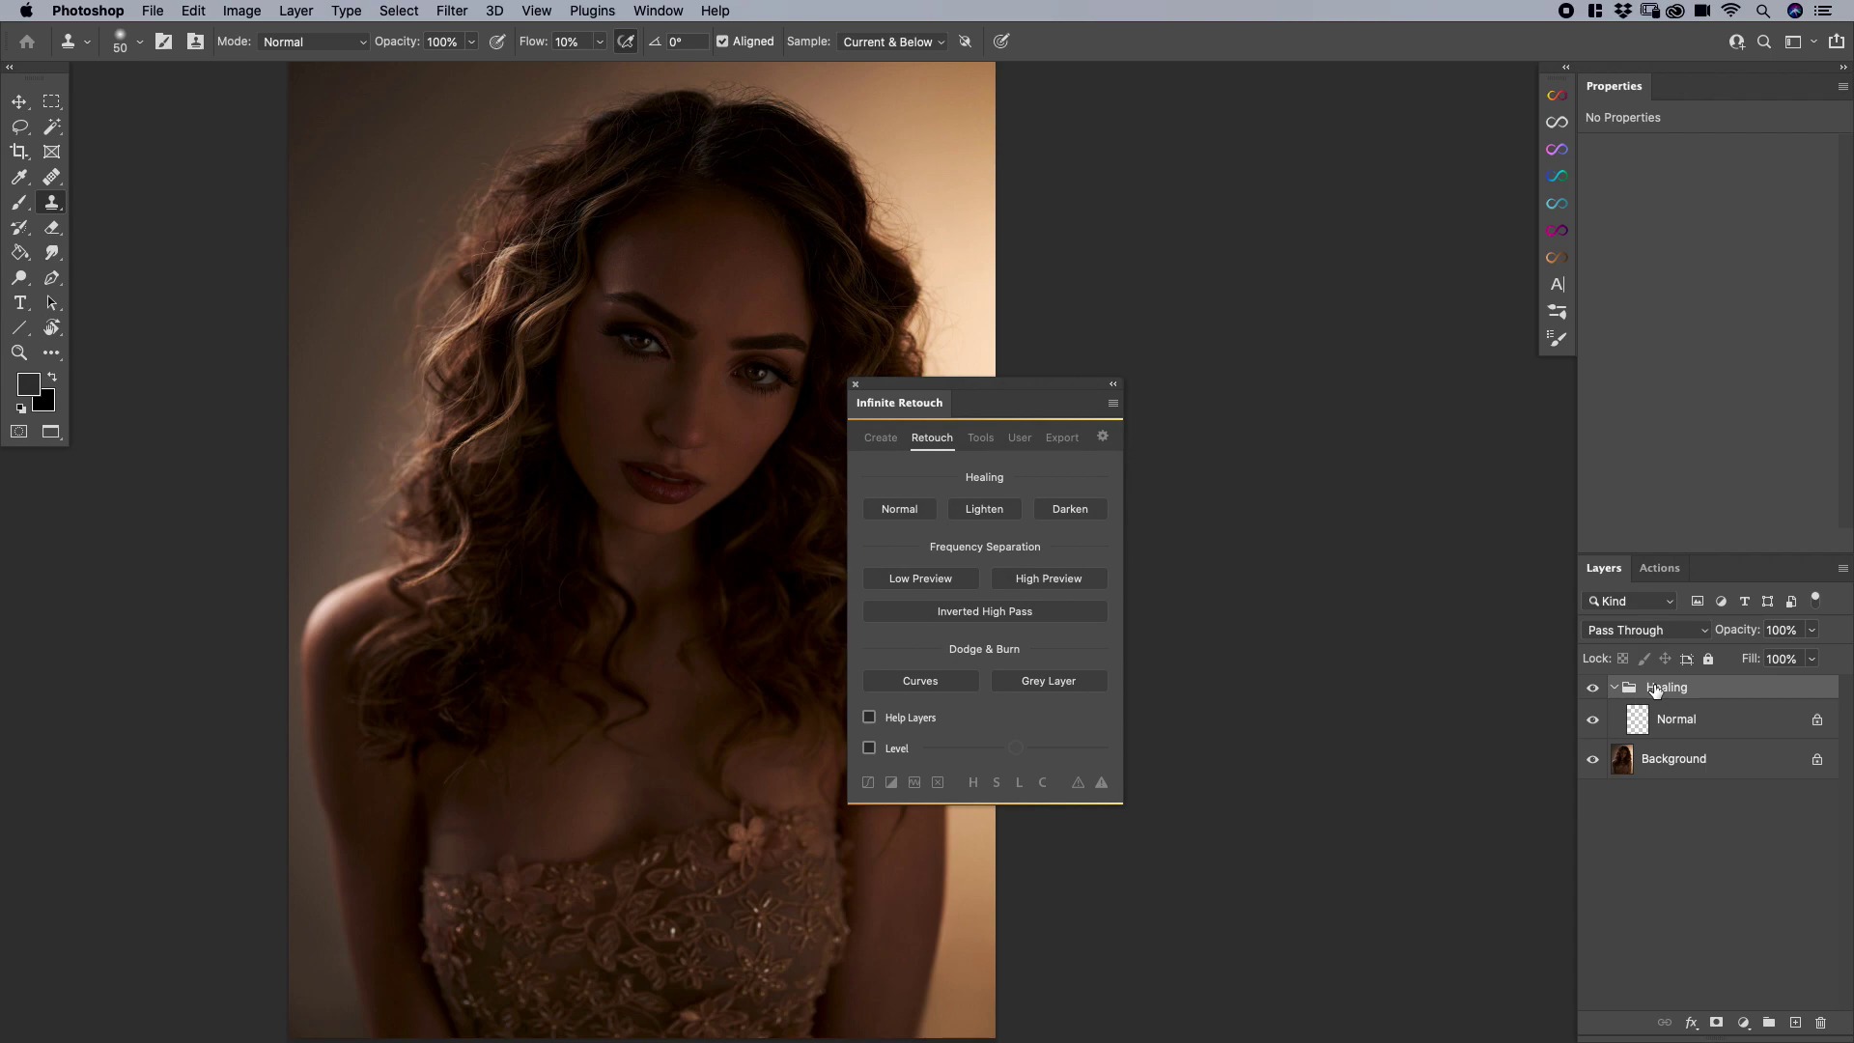
{"action": "key", "text": "Delete"}
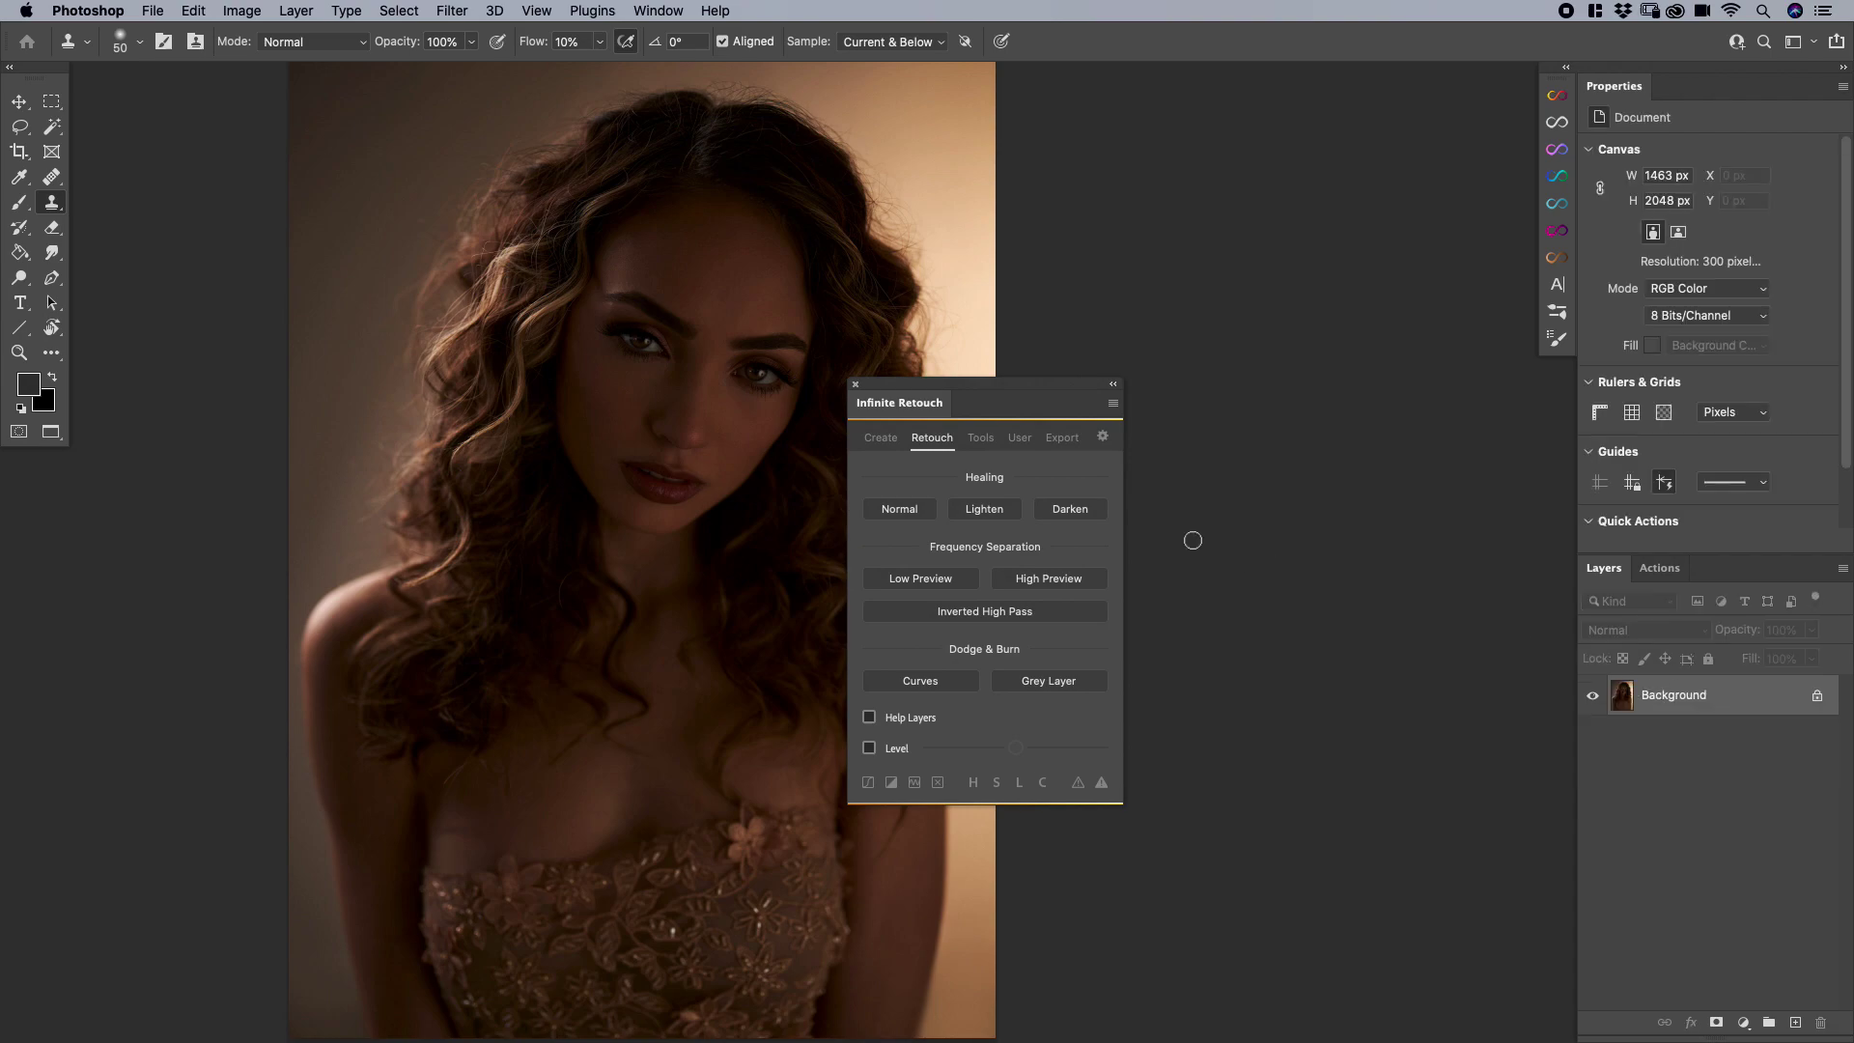
Rename the Normal healing action's button to 'Clone', keeping Normal blend mode
{"action": "right_click", "coordinate": [898, 510]}
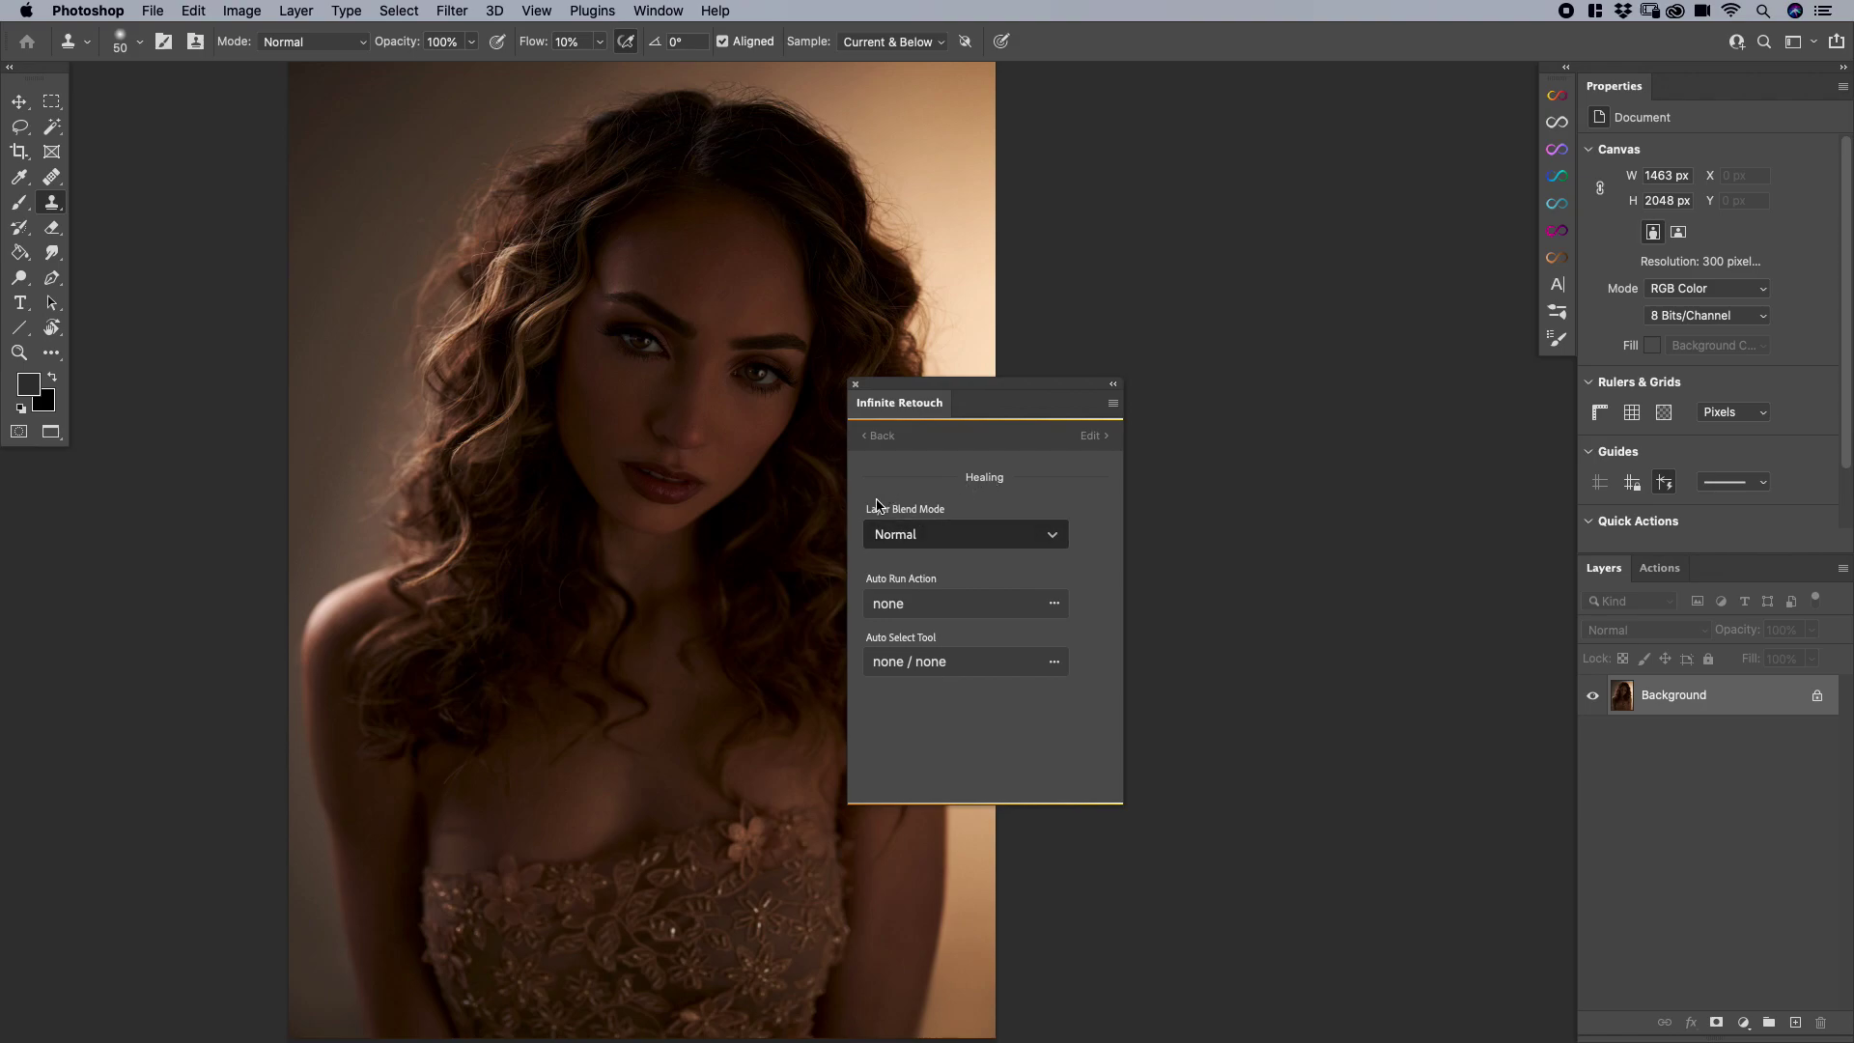
{"action": "left_click", "coordinate": [906, 537]}
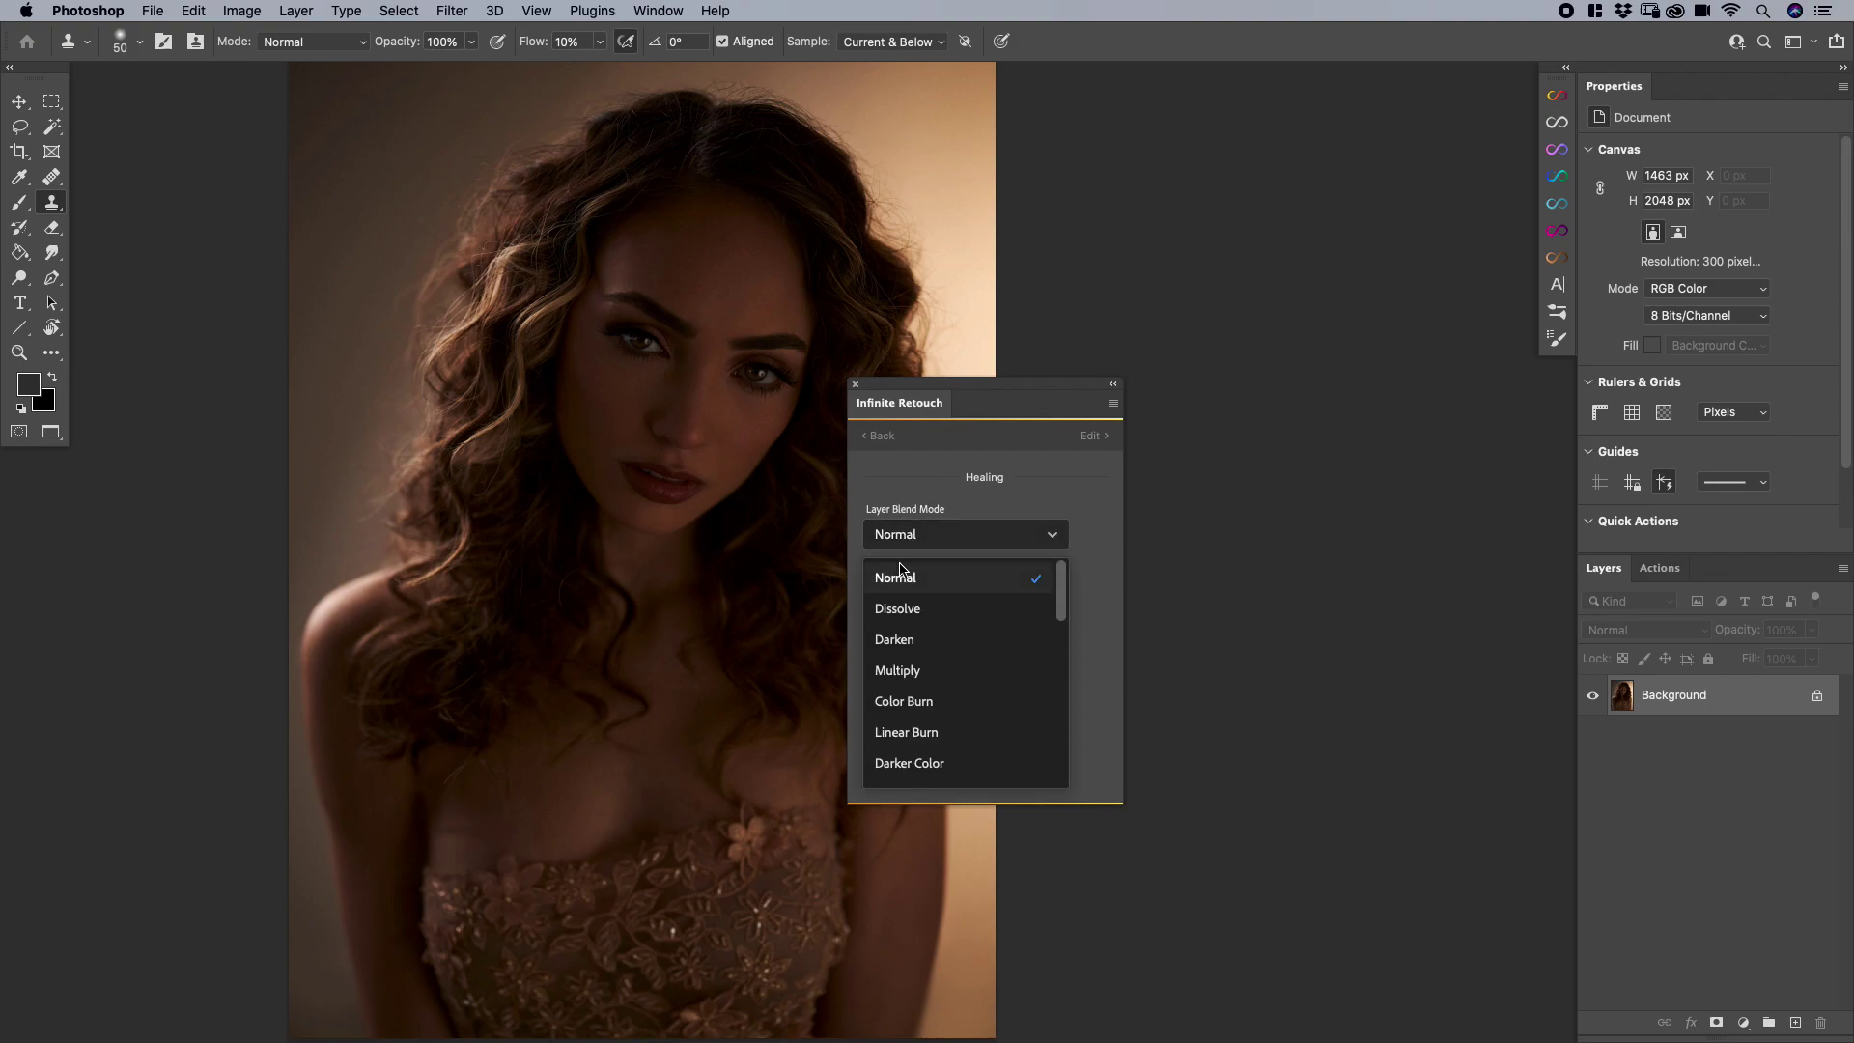
{"action": "left_click", "coordinate": [990, 502]}
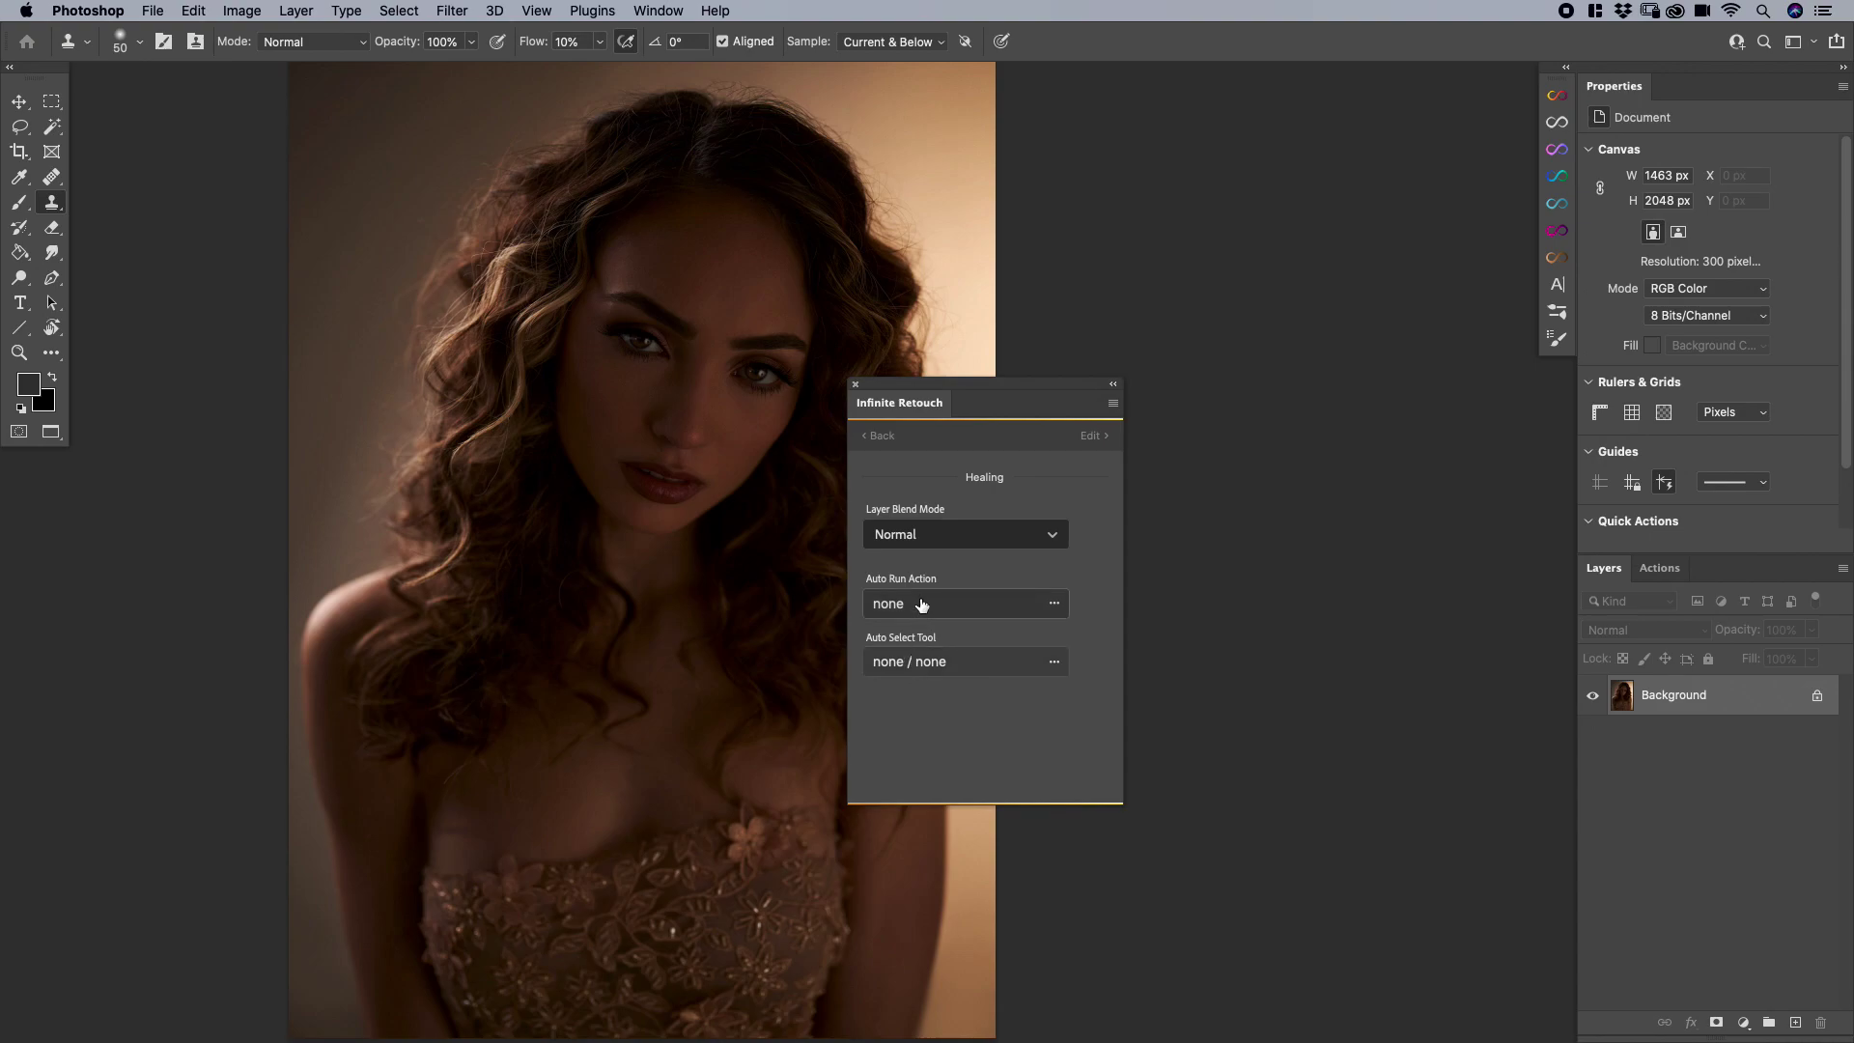
{"action": "left_click", "coordinate": [1094, 437]}
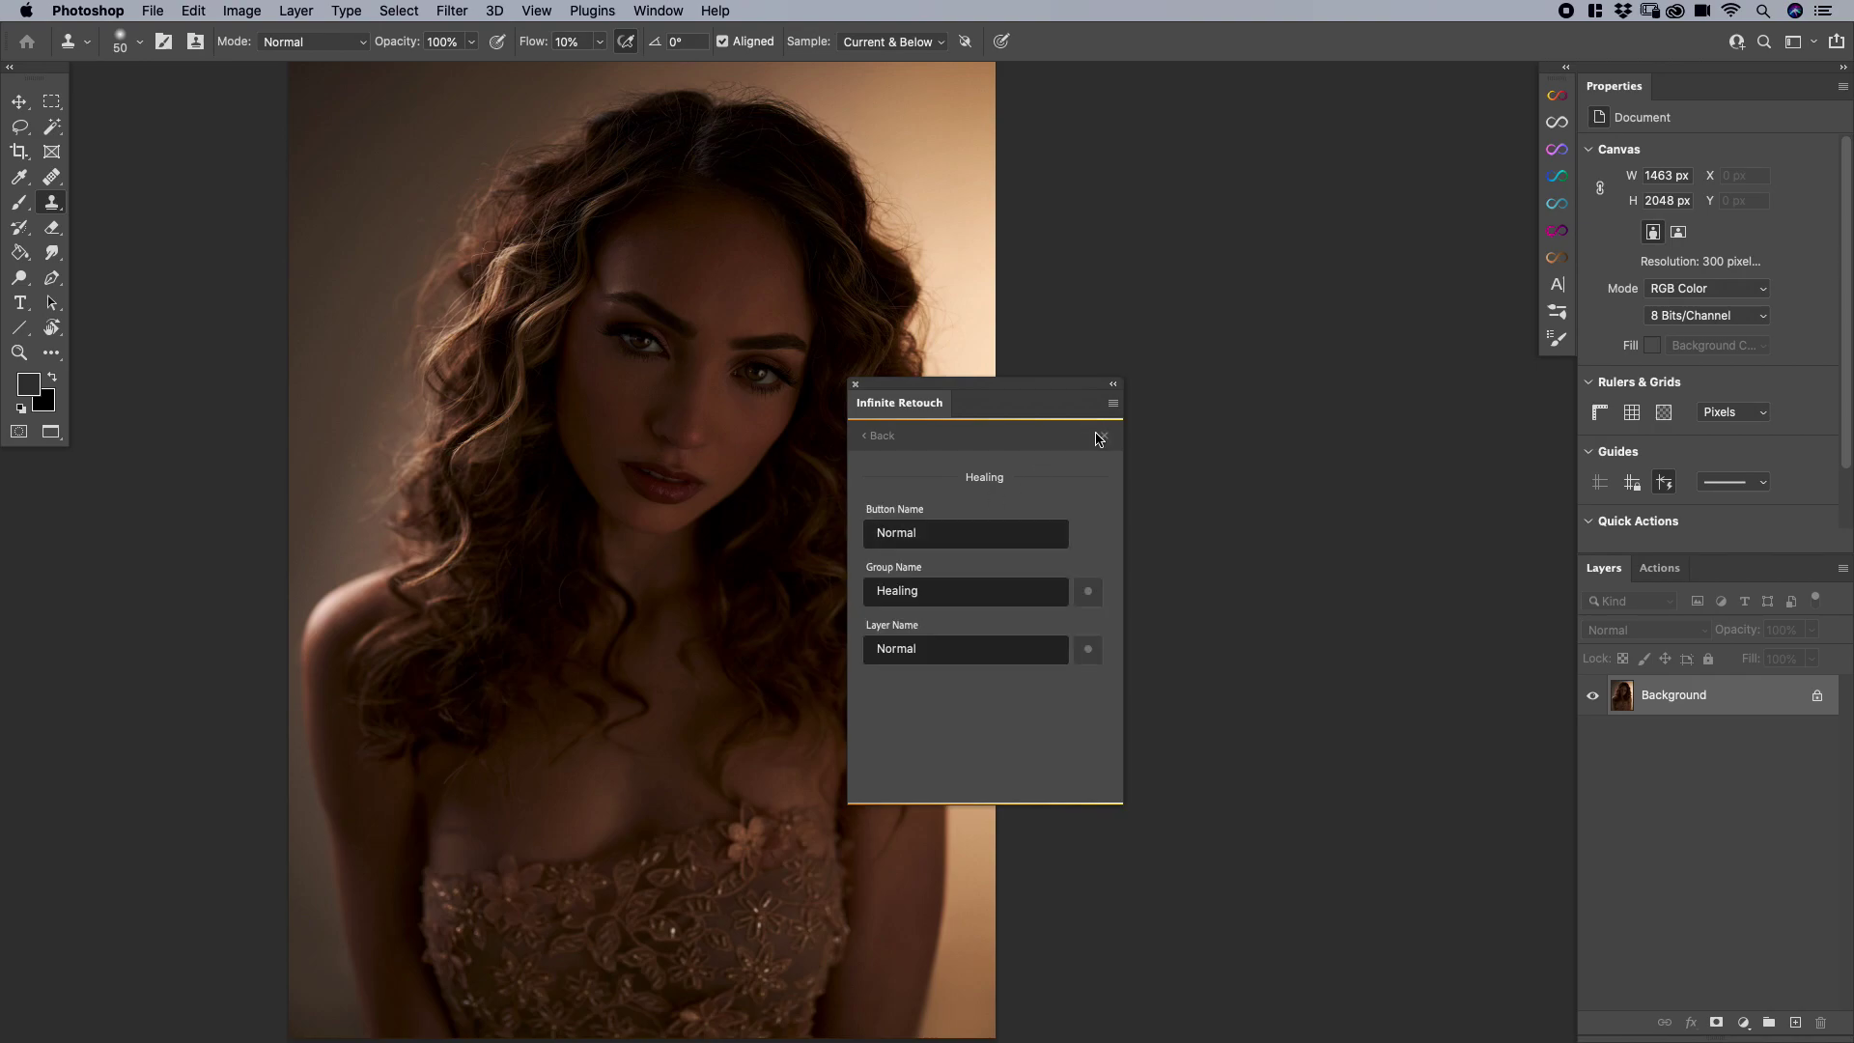
{"action": "double_click", "coordinate": [952, 547]}
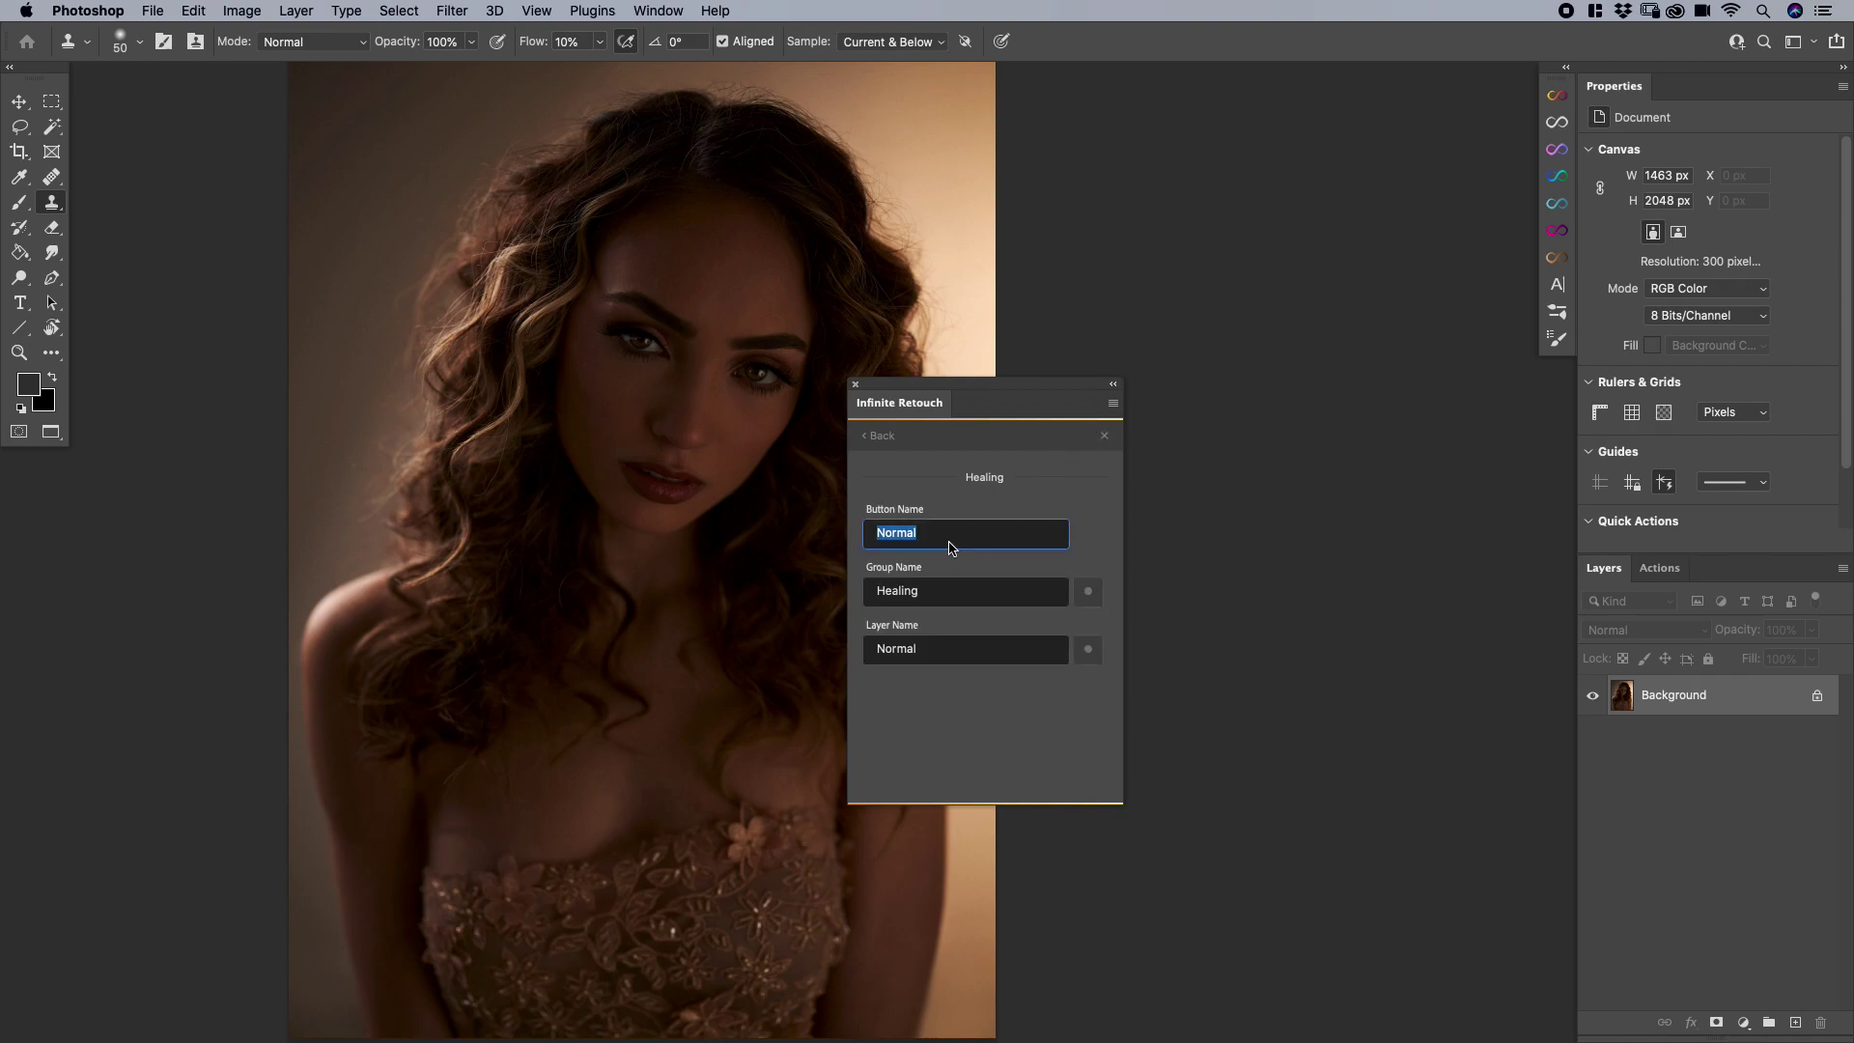
{"action": "type", "text": "Clone"}
{"action": "left_click", "coordinate": [875, 436]}
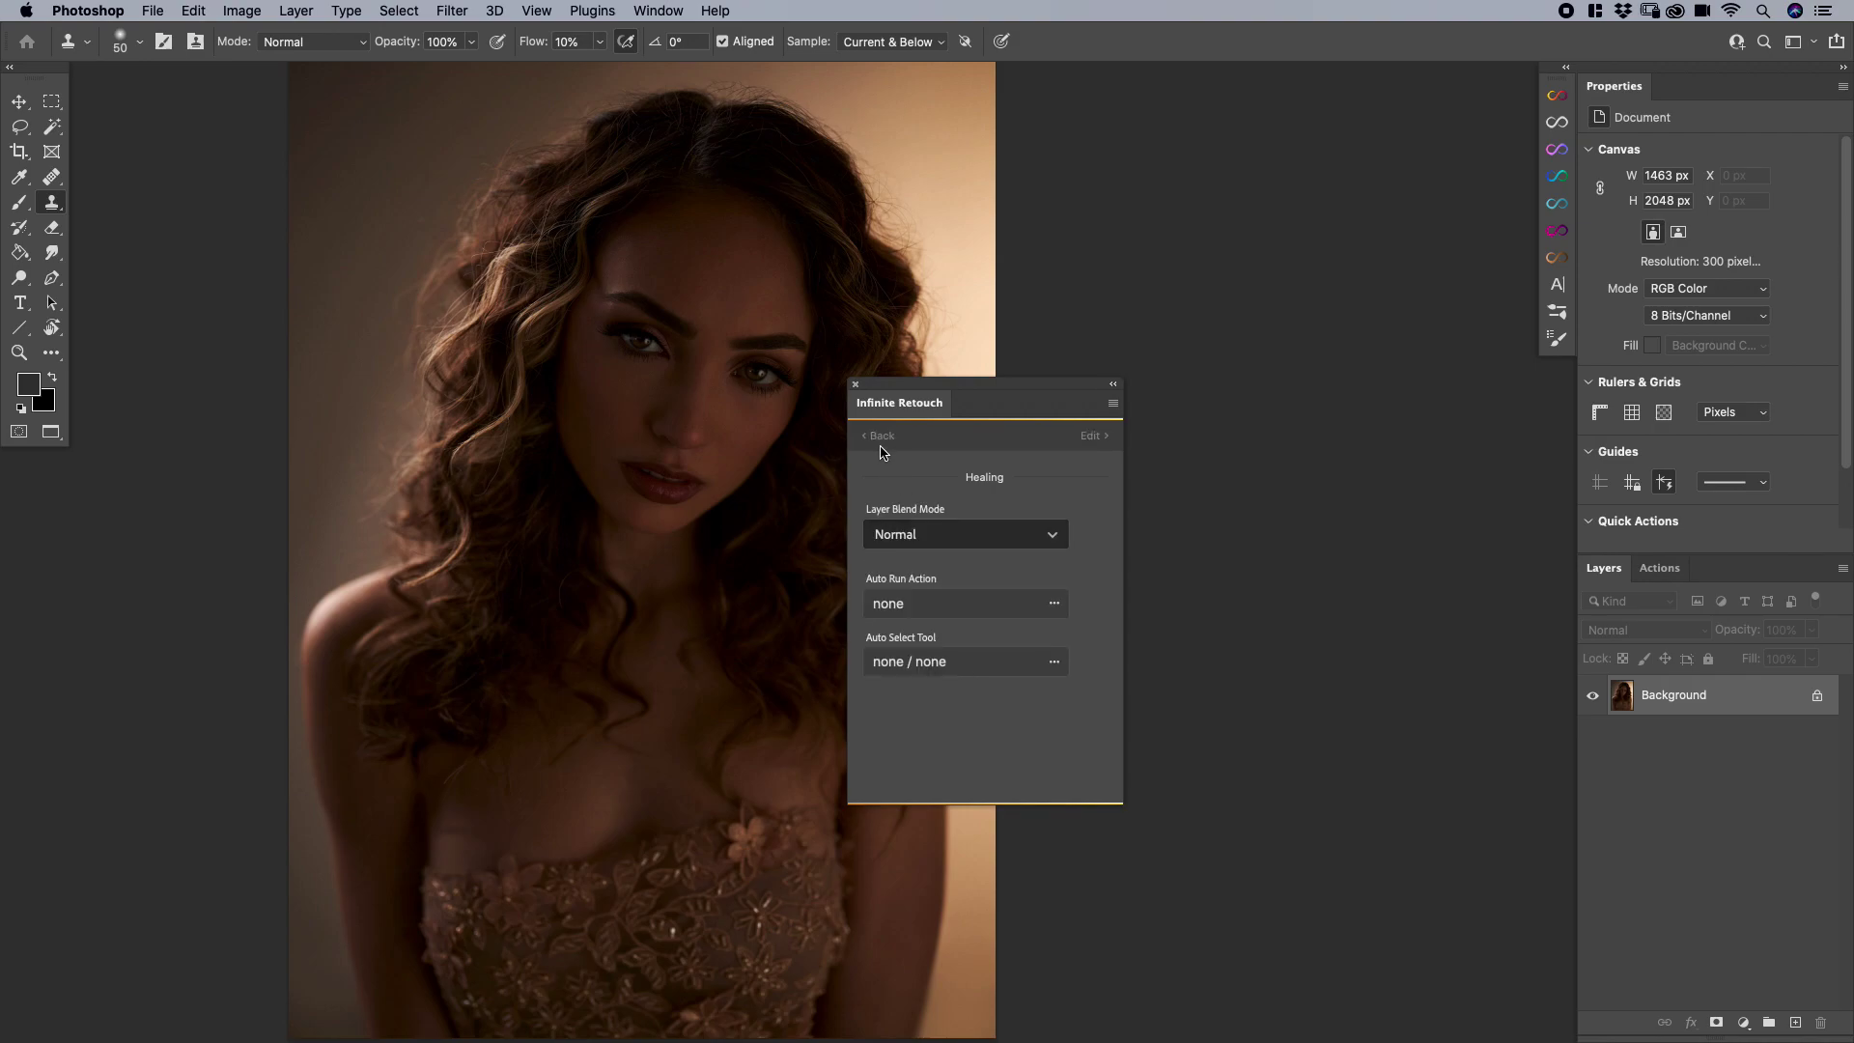
{"action": "left_click", "coordinate": [880, 439]}
Test the Clone button, then delete the Healing group it creates
{"action": "left_click", "coordinate": [900, 516]}
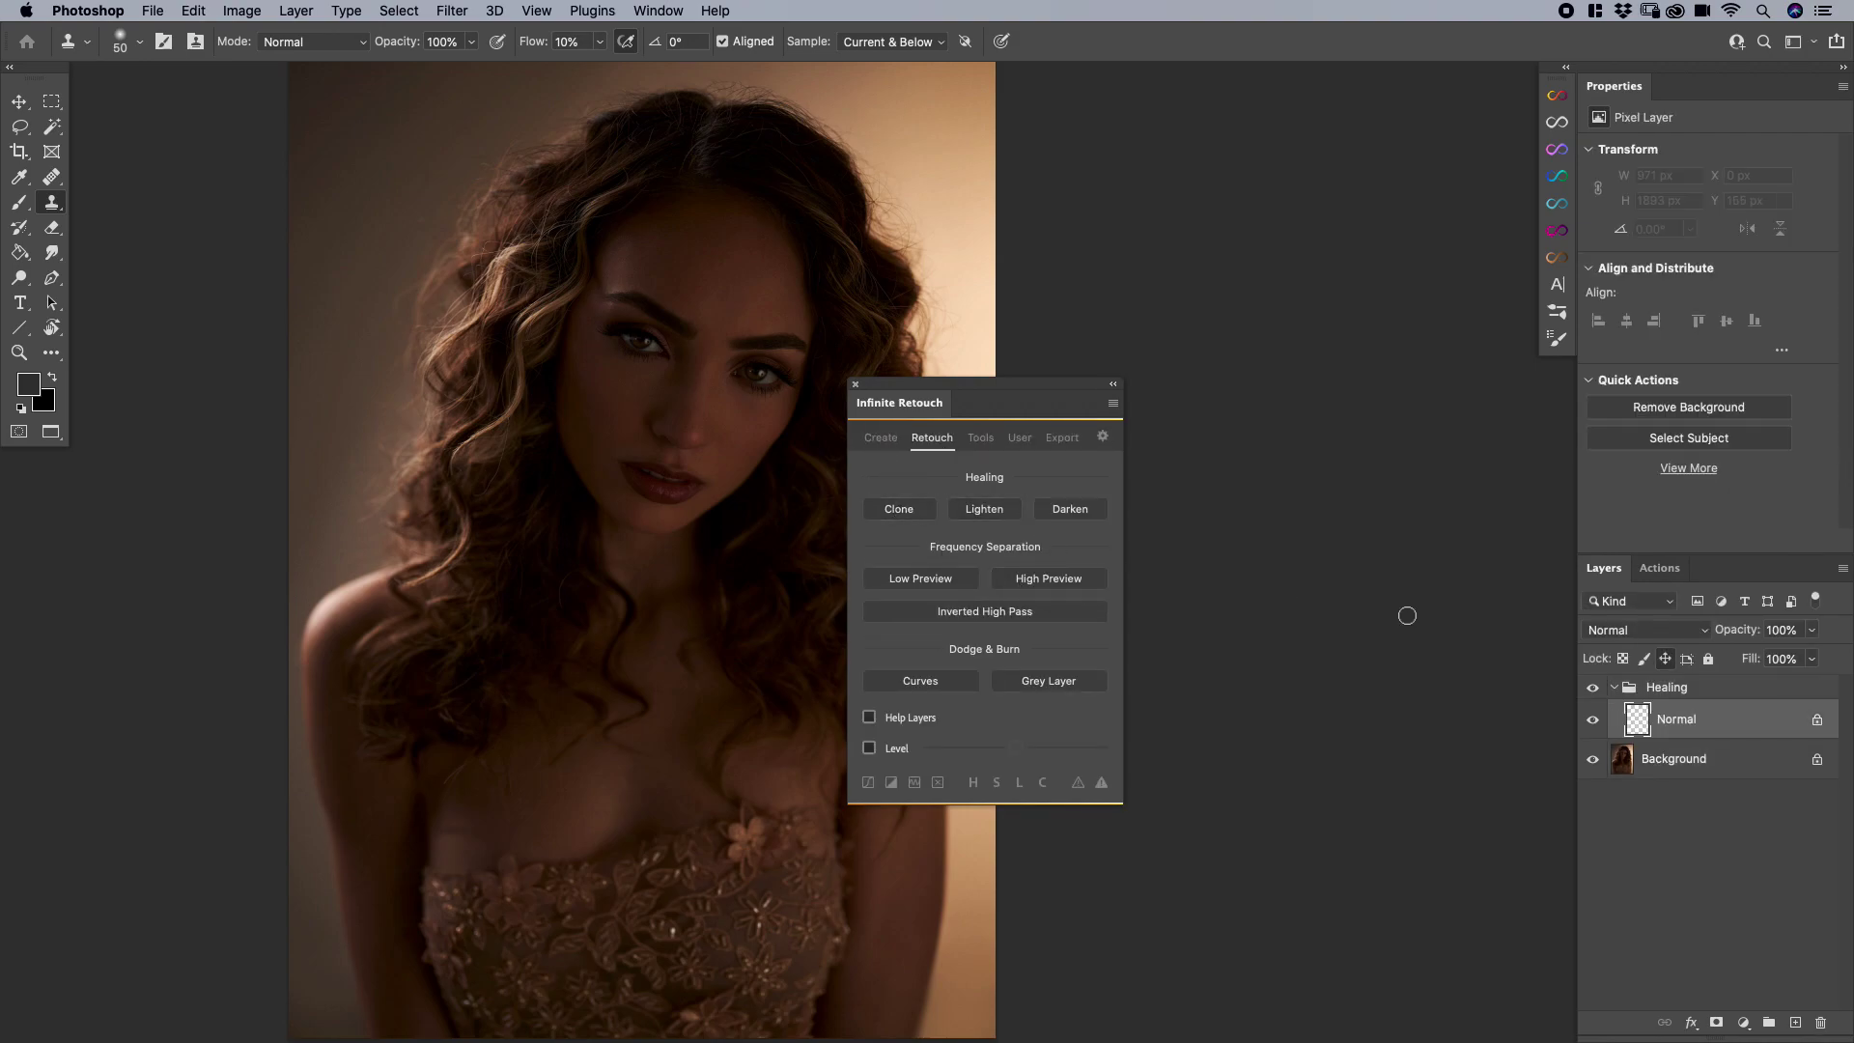
{"action": "left_click", "coordinate": [1688, 696]}
{"action": "key", "text": "Delete"}
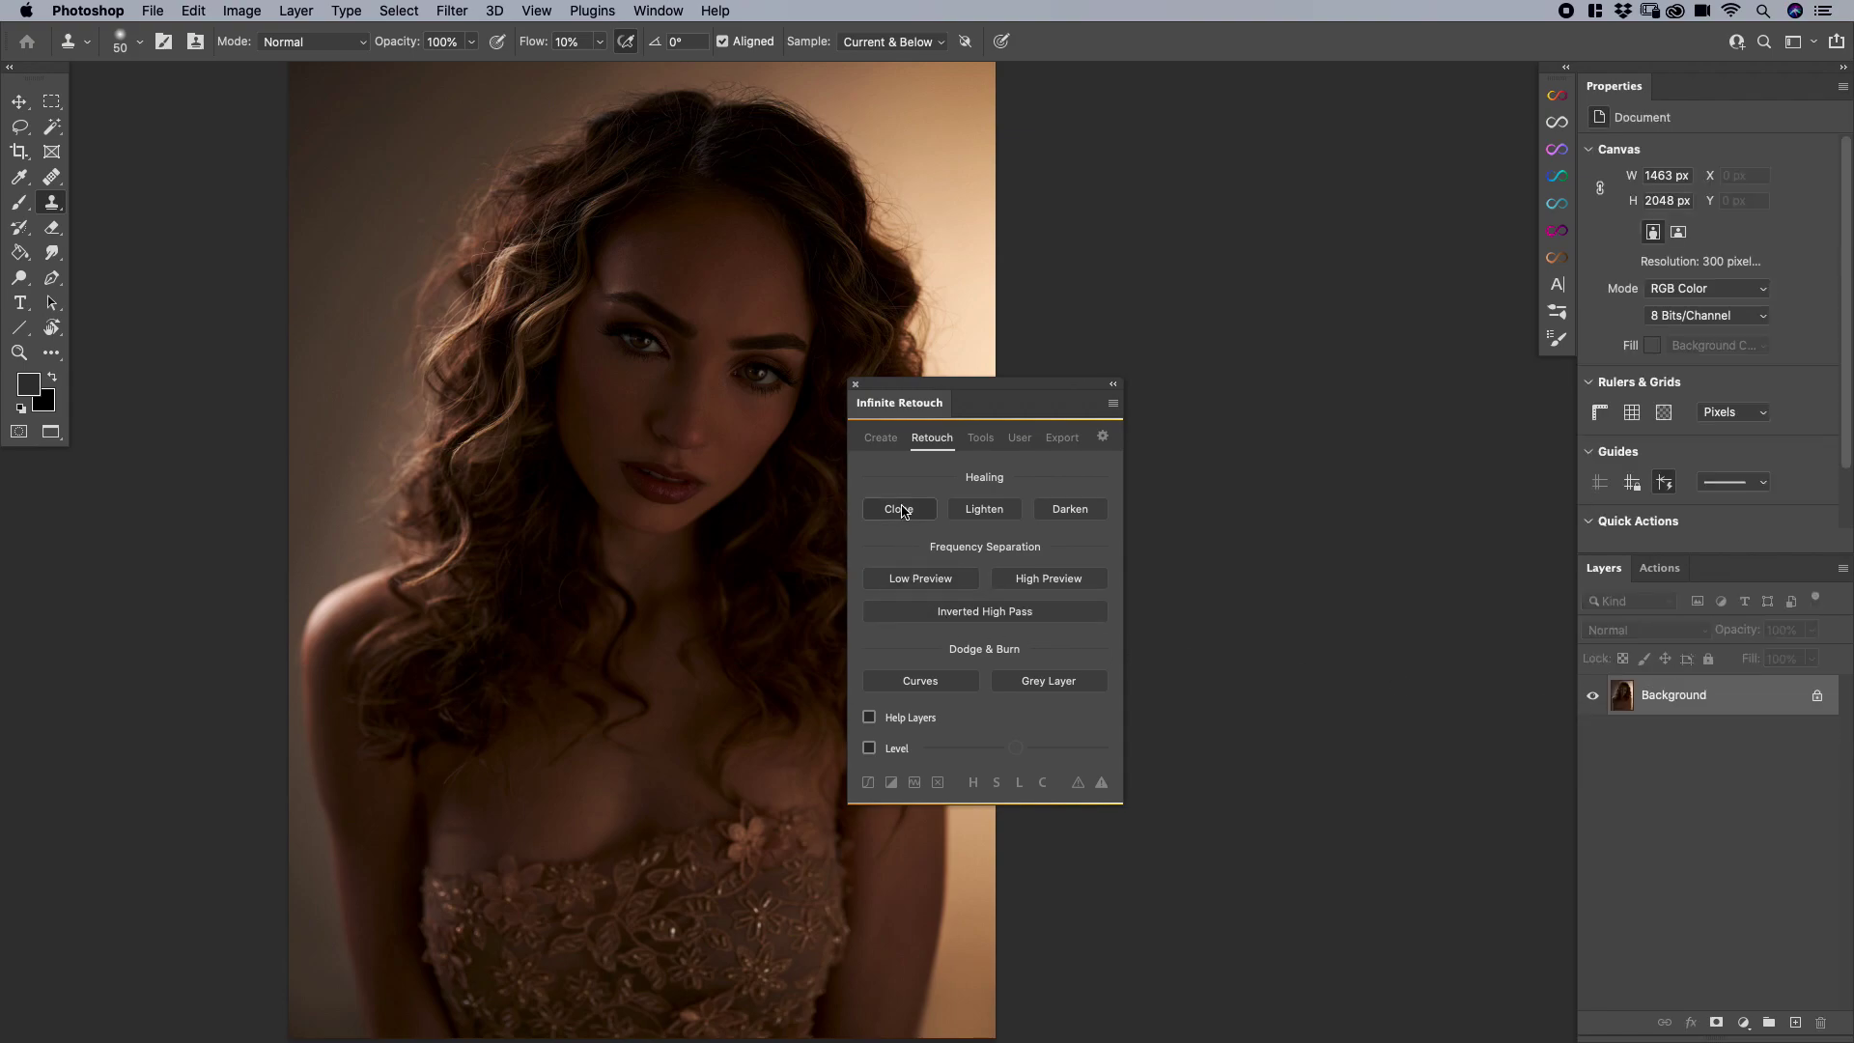
Set the Clone action's group name to 'Clone' and layer name to 'Clone Layer'
{"action": "right_click", "coordinate": [898, 509]}
{"action": "left_click", "coordinate": [1091, 435]}
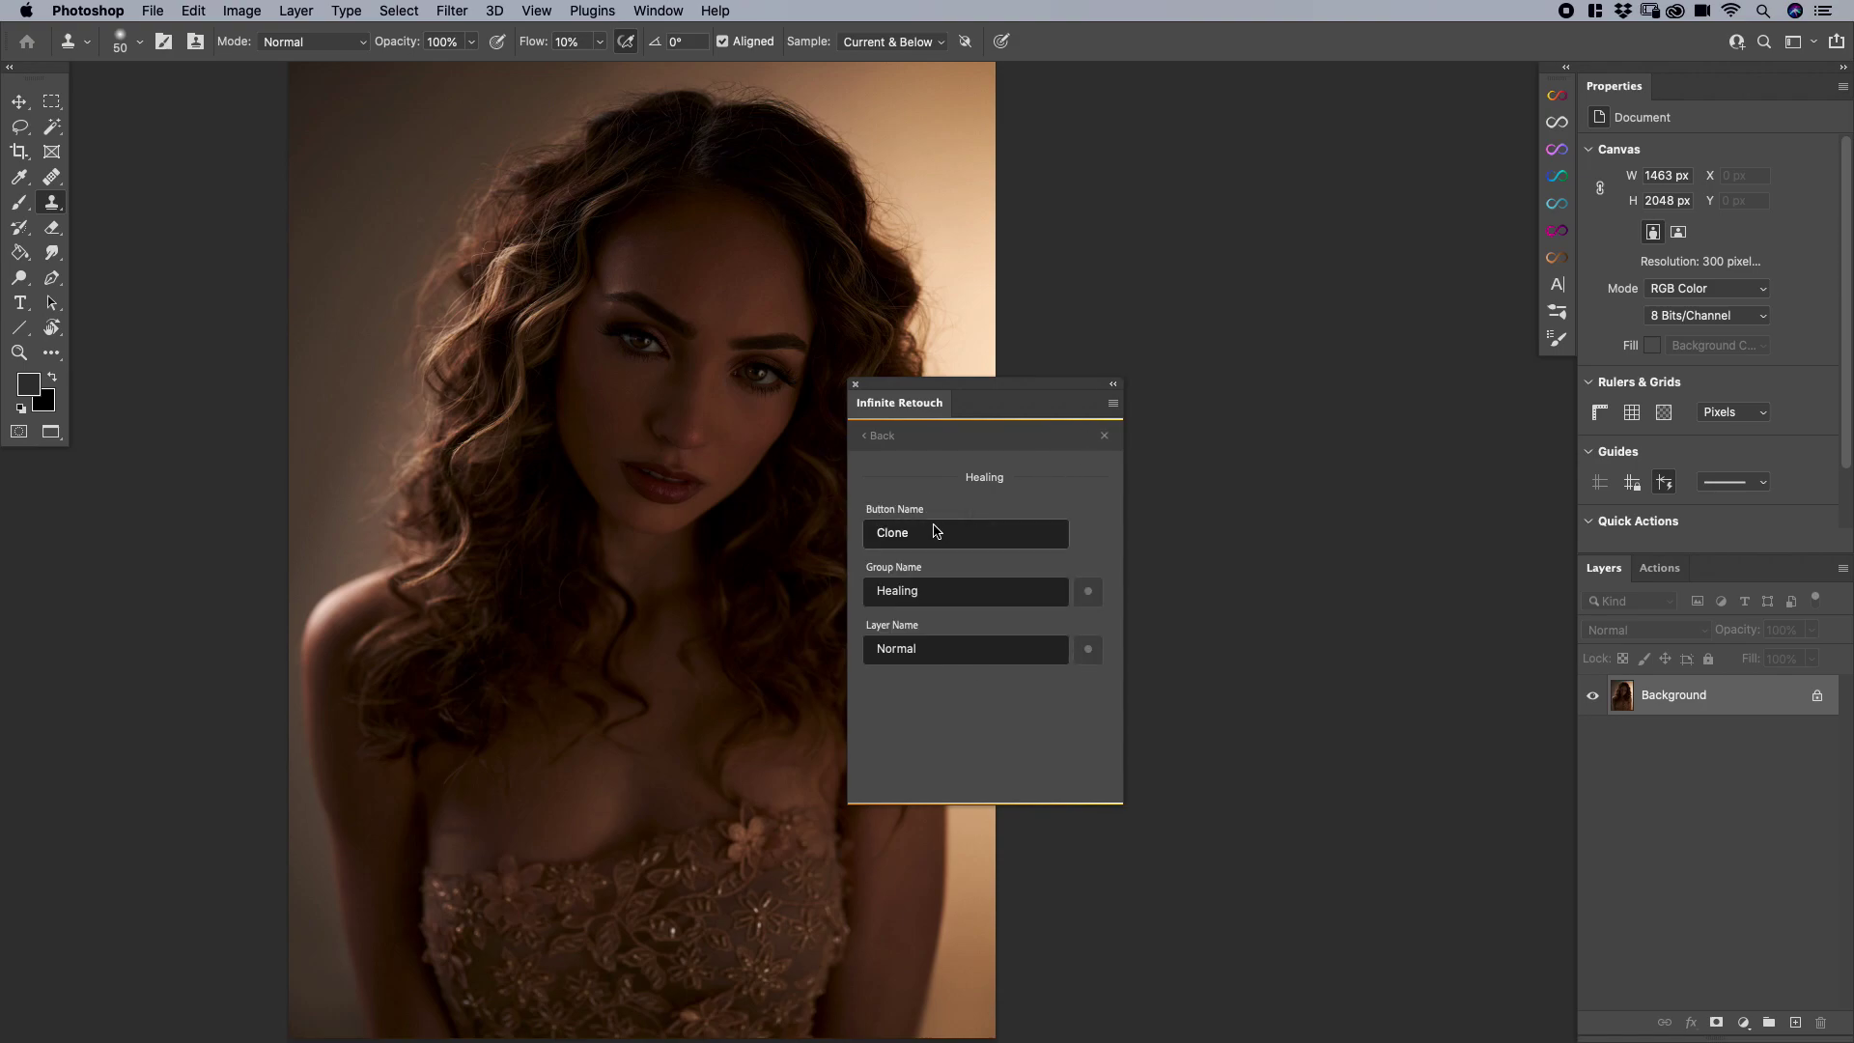
{"action": "double_click", "coordinate": [916, 589]}
{"action": "type", "text": "Clone"}
{"action": "double_click", "coordinate": [930, 650]}
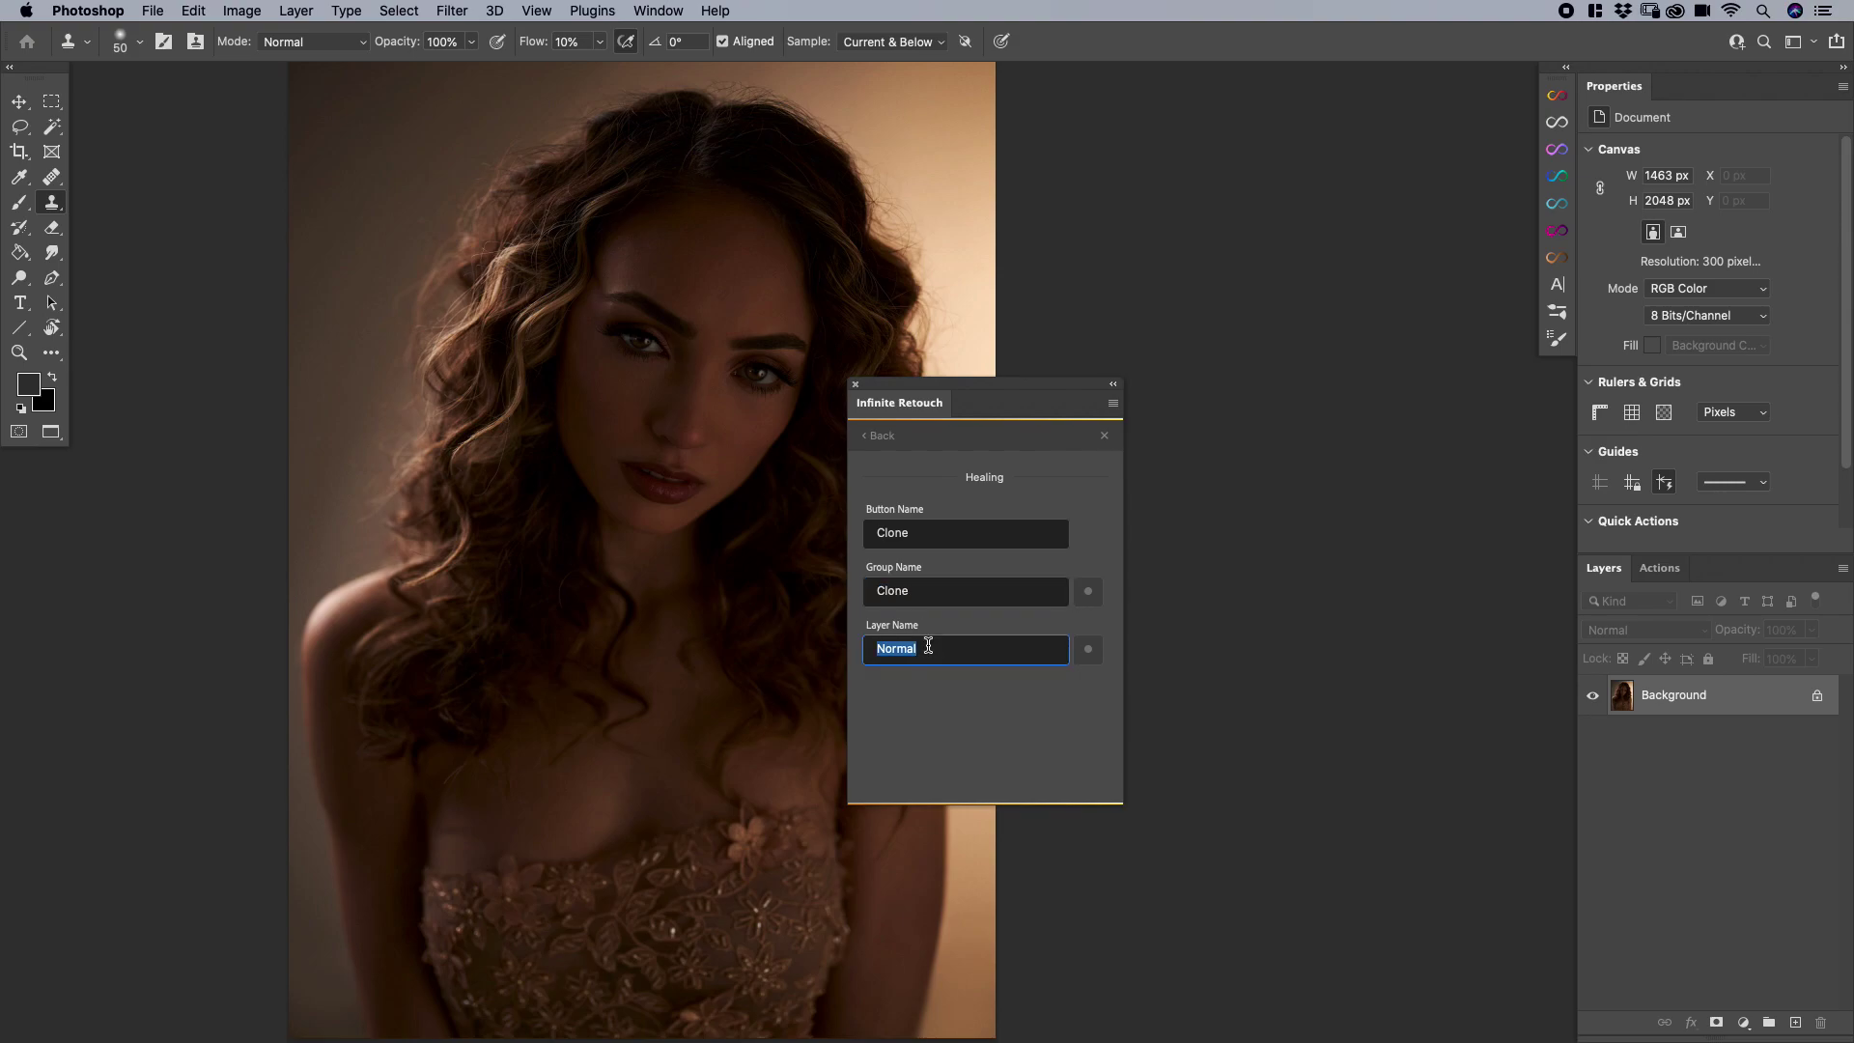
{"action": "type", "text": "Clone Layer"}
{"action": "key", "text": "Return"}
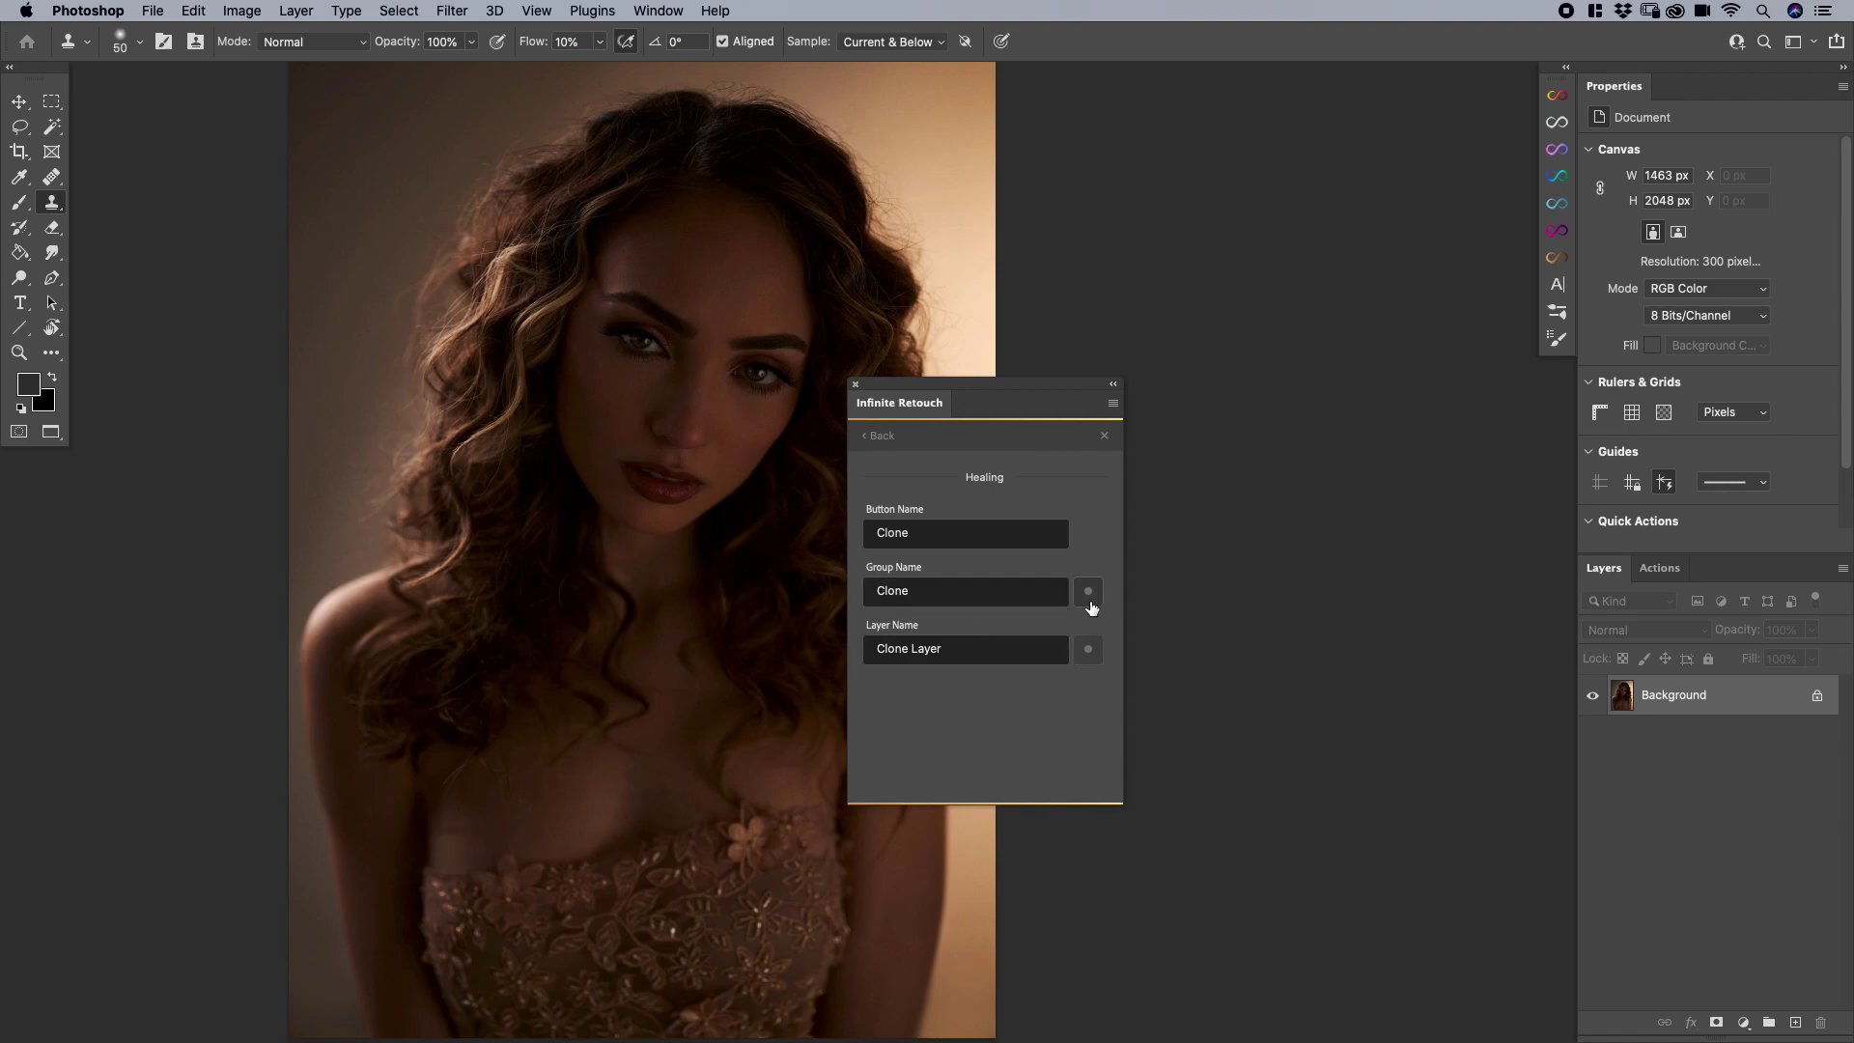
Give the Clone Layer a red colour label and the Clone group a purple one
{"action": "left_click", "coordinate": [1088, 649]}
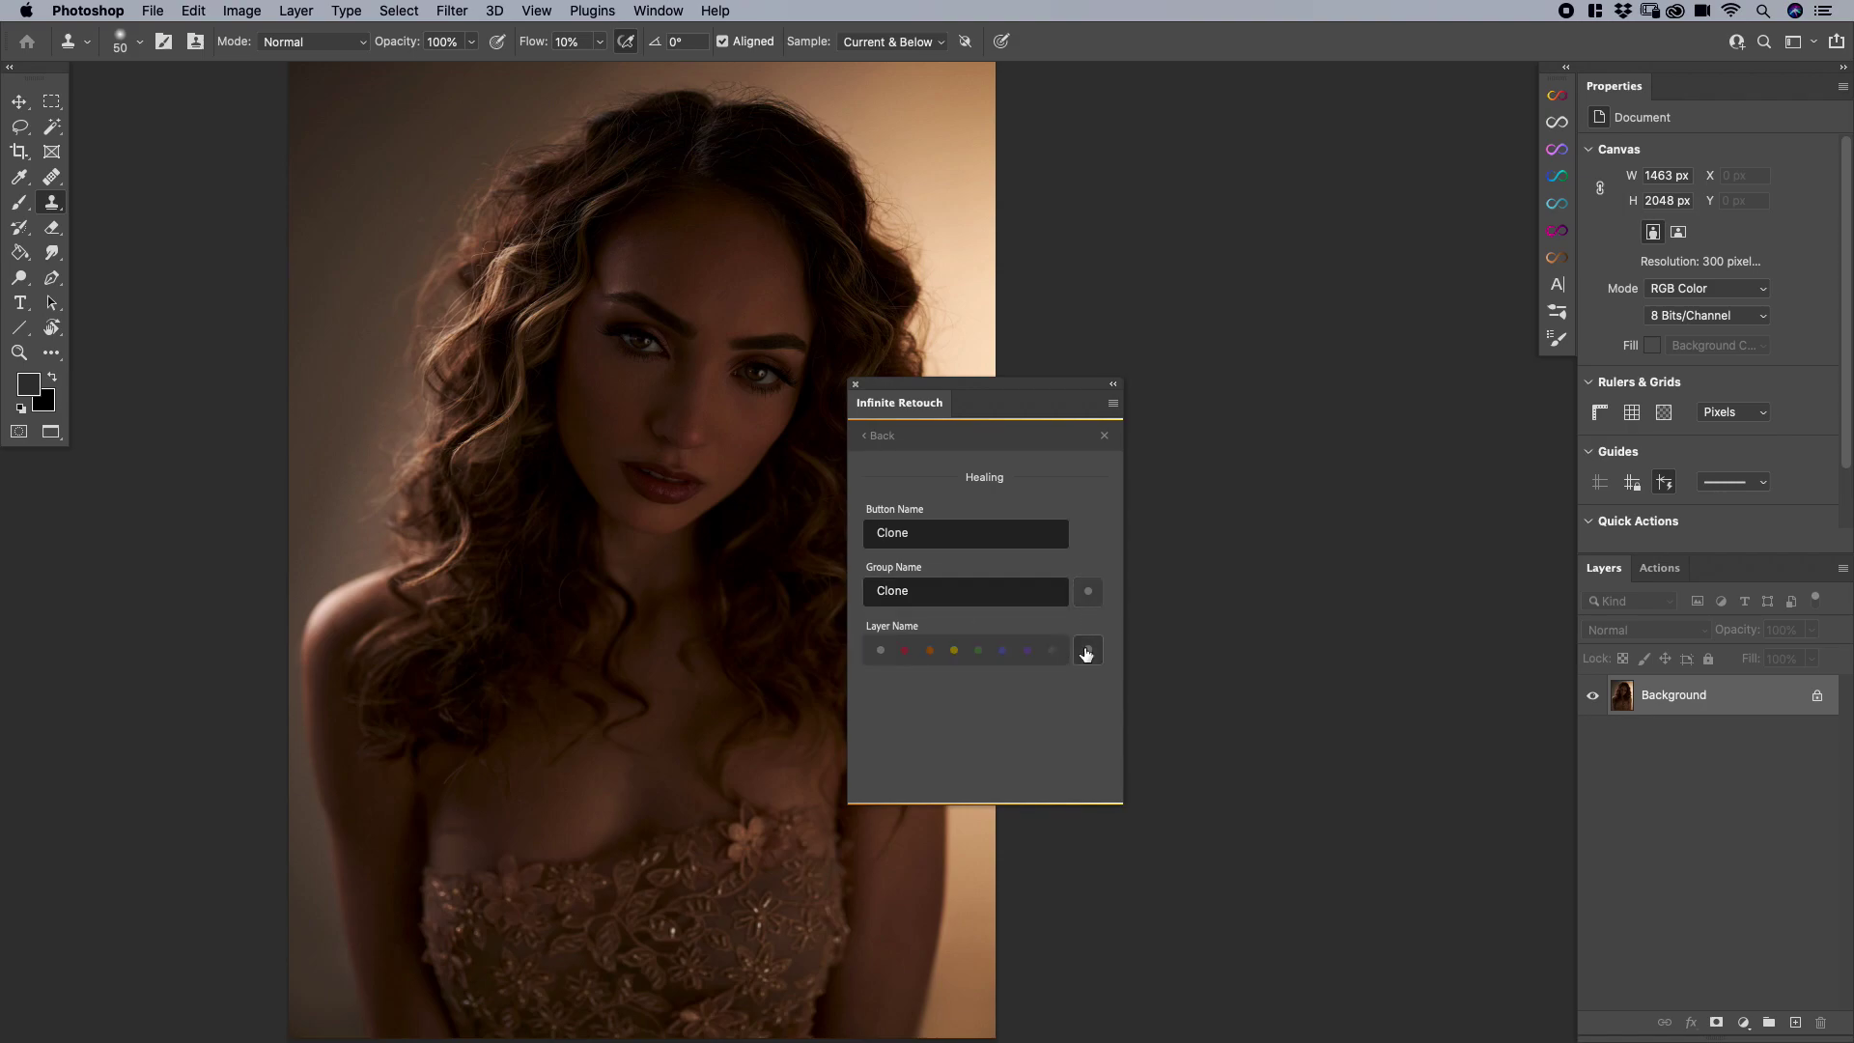
{"action": "left_click", "coordinate": [905, 652]}
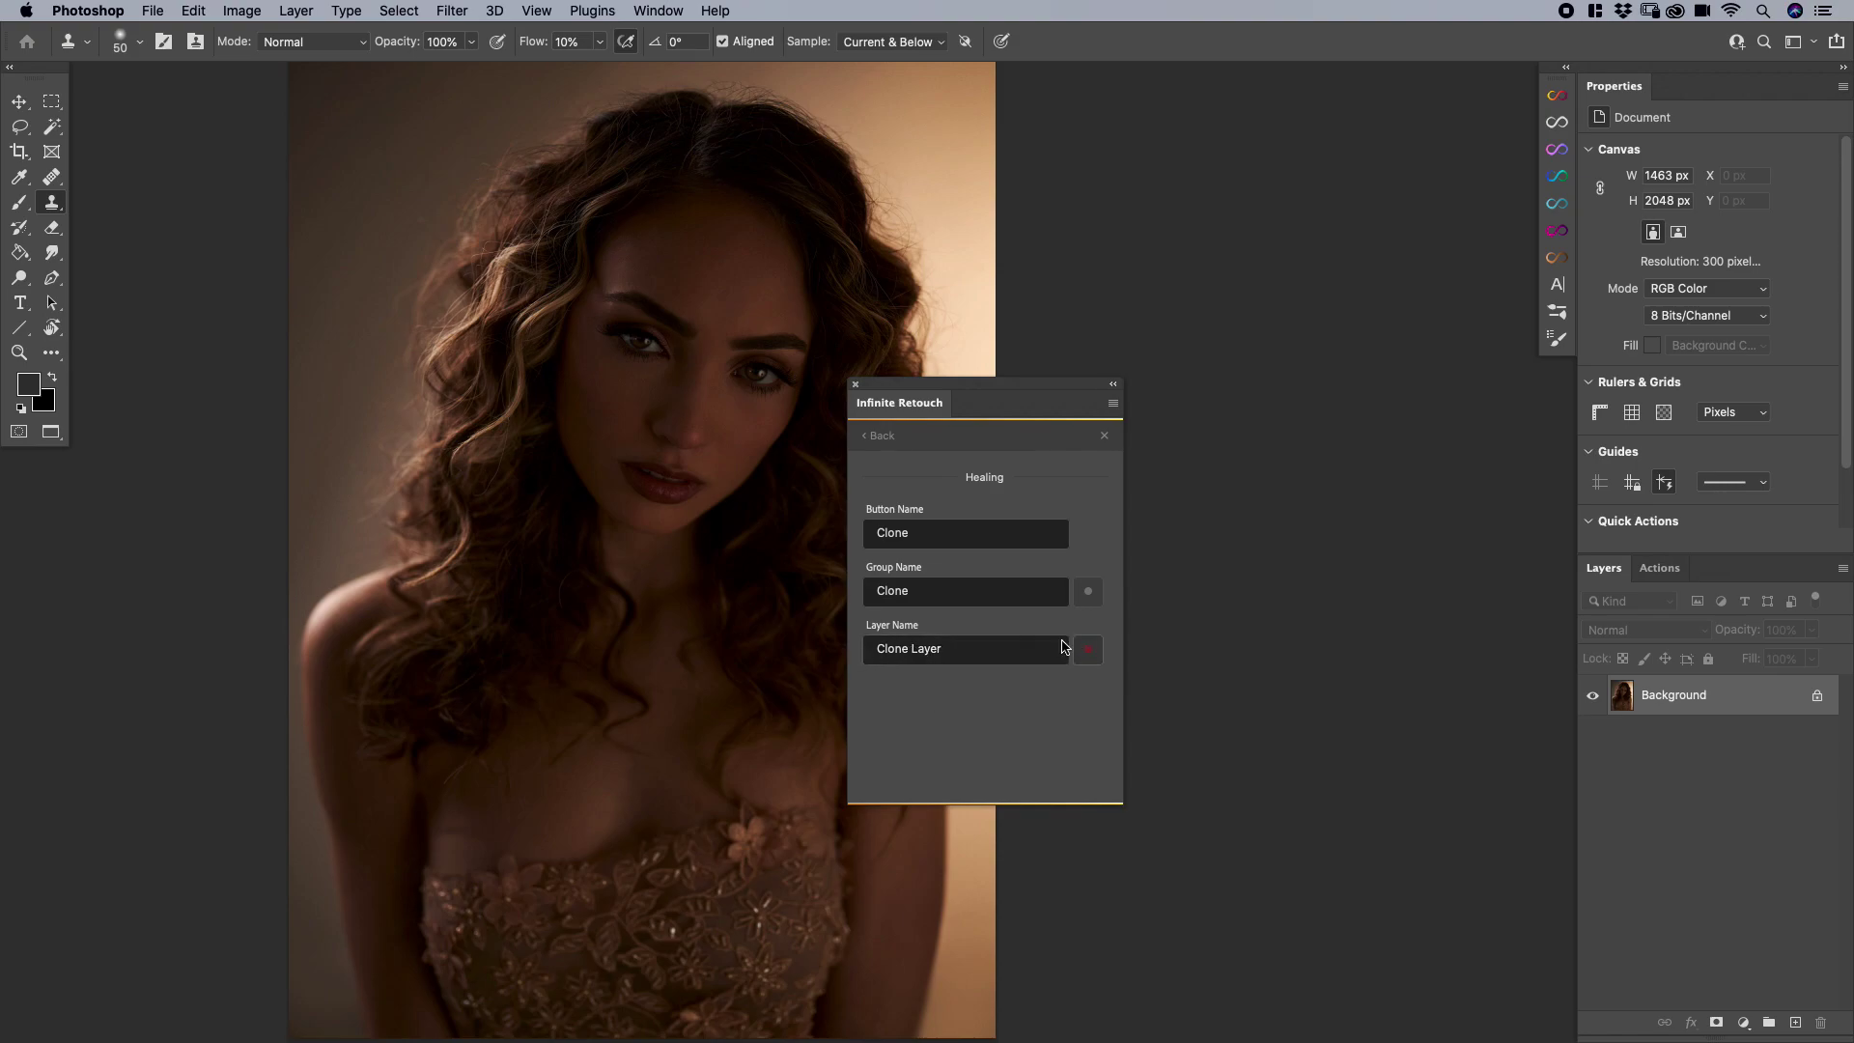
{"action": "left_click", "coordinate": [1088, 591]}
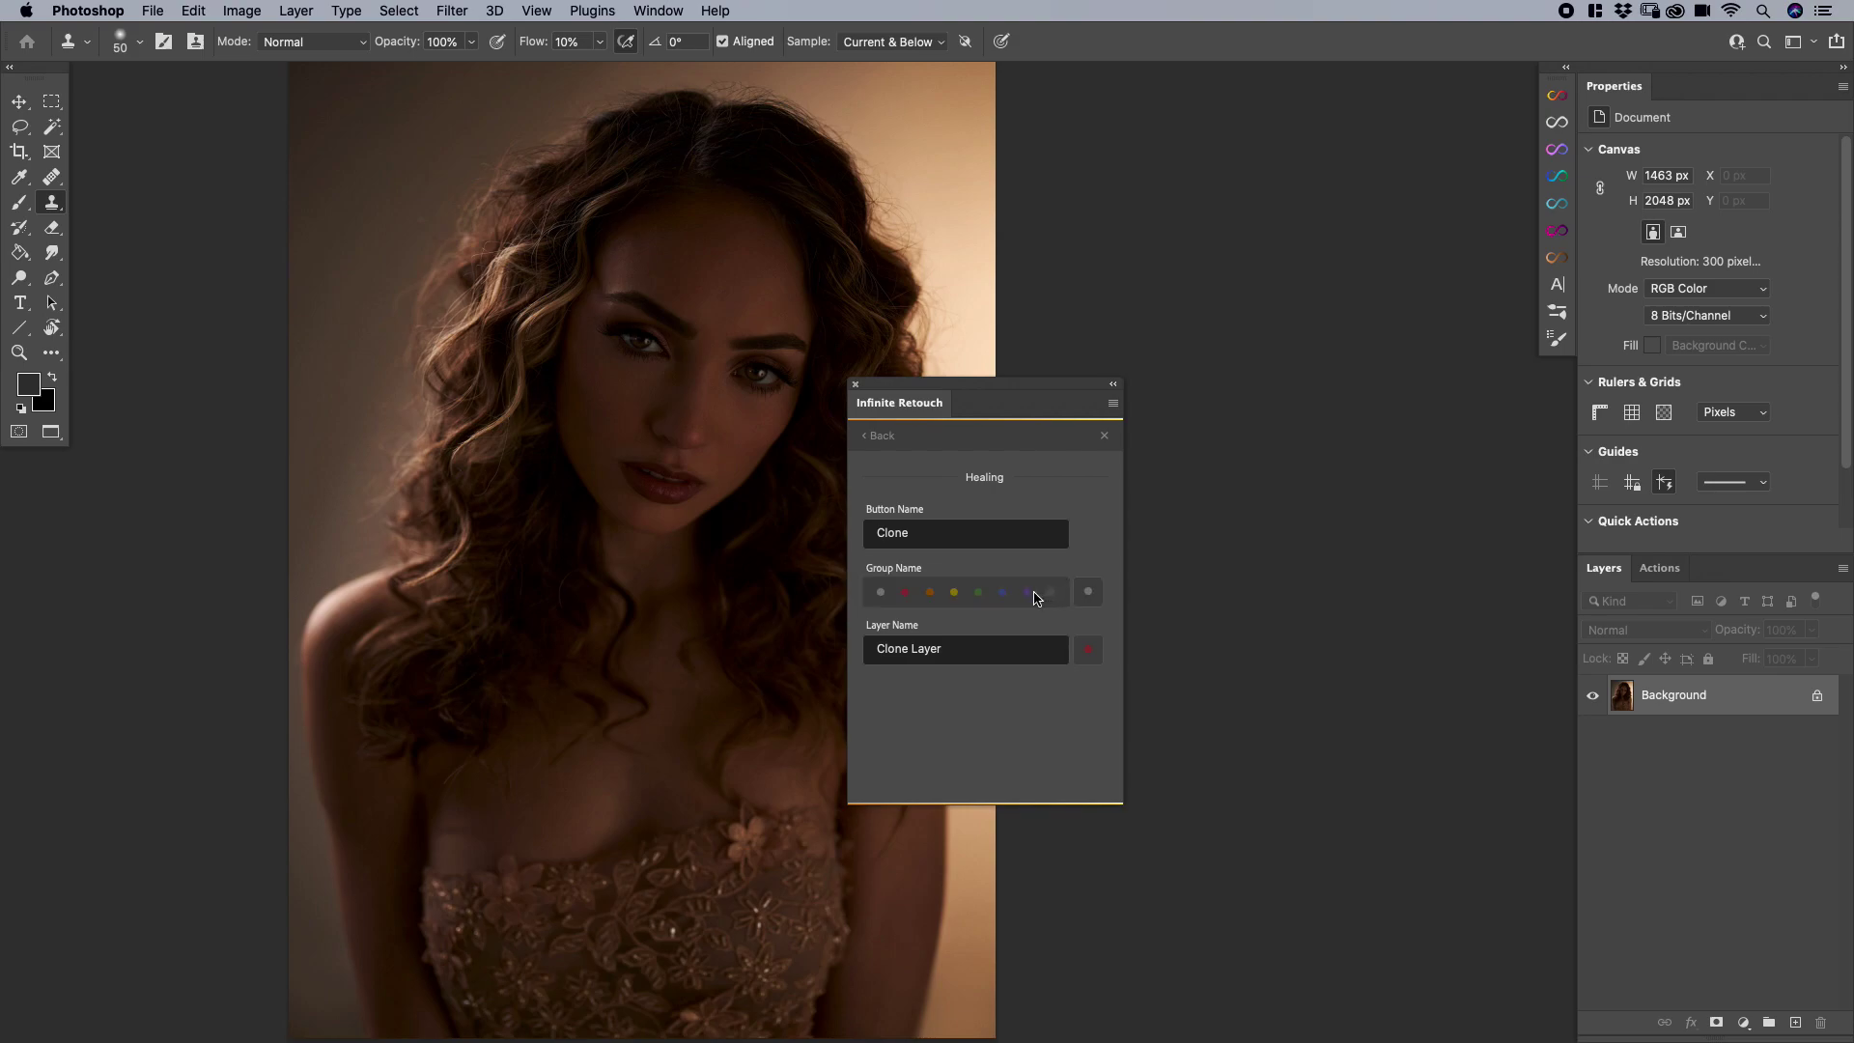
{"action": "left_click", "coordinate": [1029, 593]}
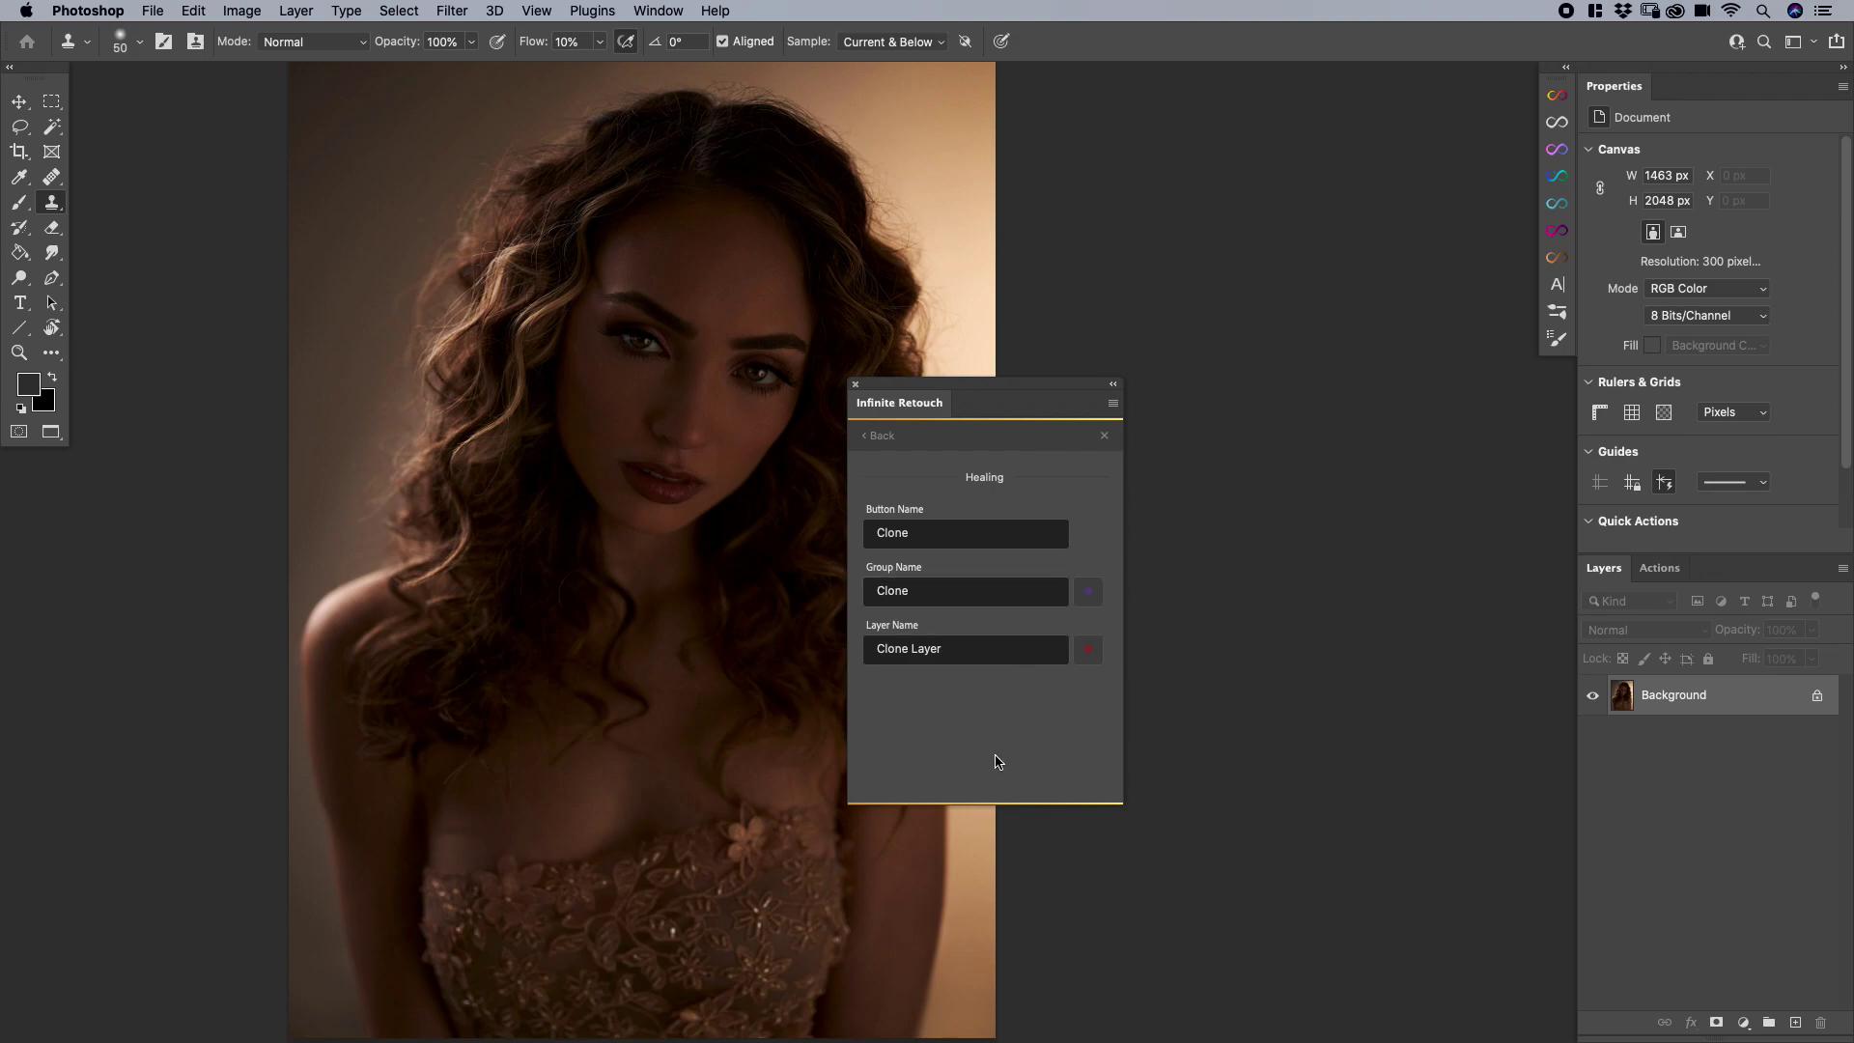
{"action": "left_click", "coordinate": [882, 437]}
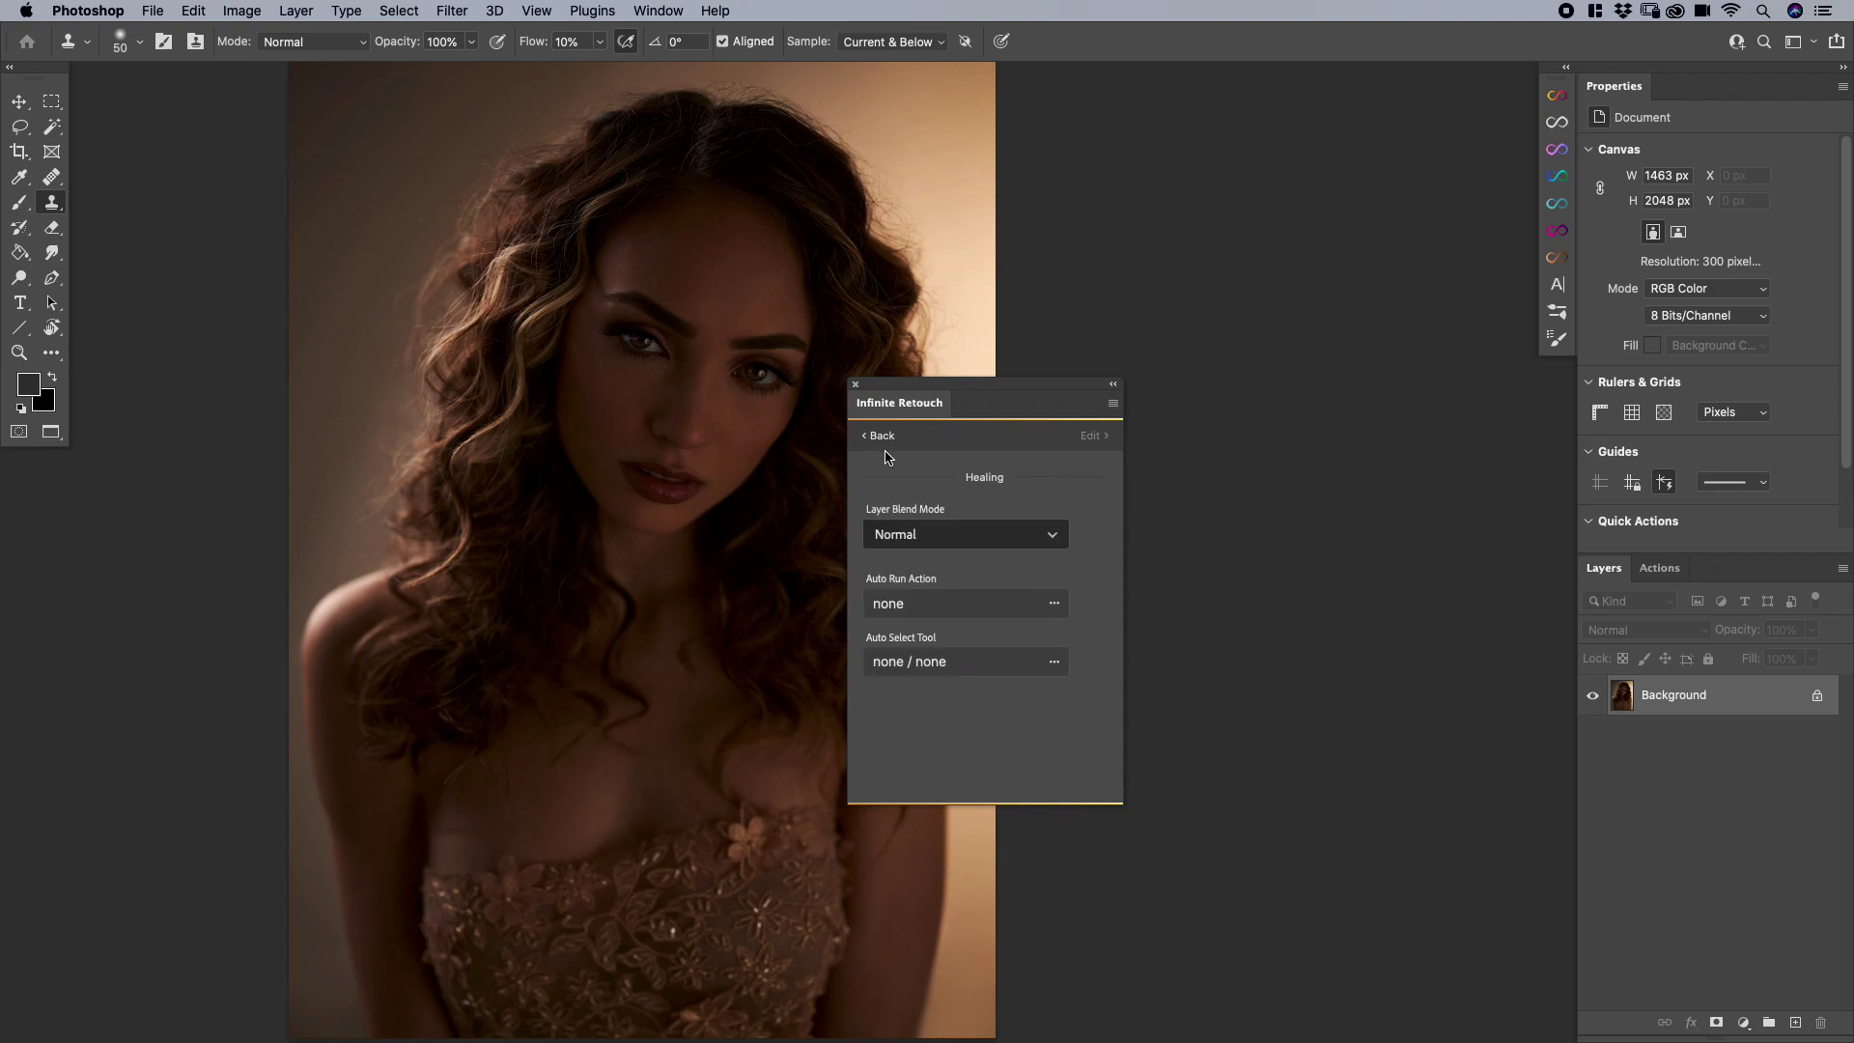
Make Clone Stamp Tool the Clone action's auto-selected primary tool and apply
{"action": "left_click", "coordinate": [952, 672]}
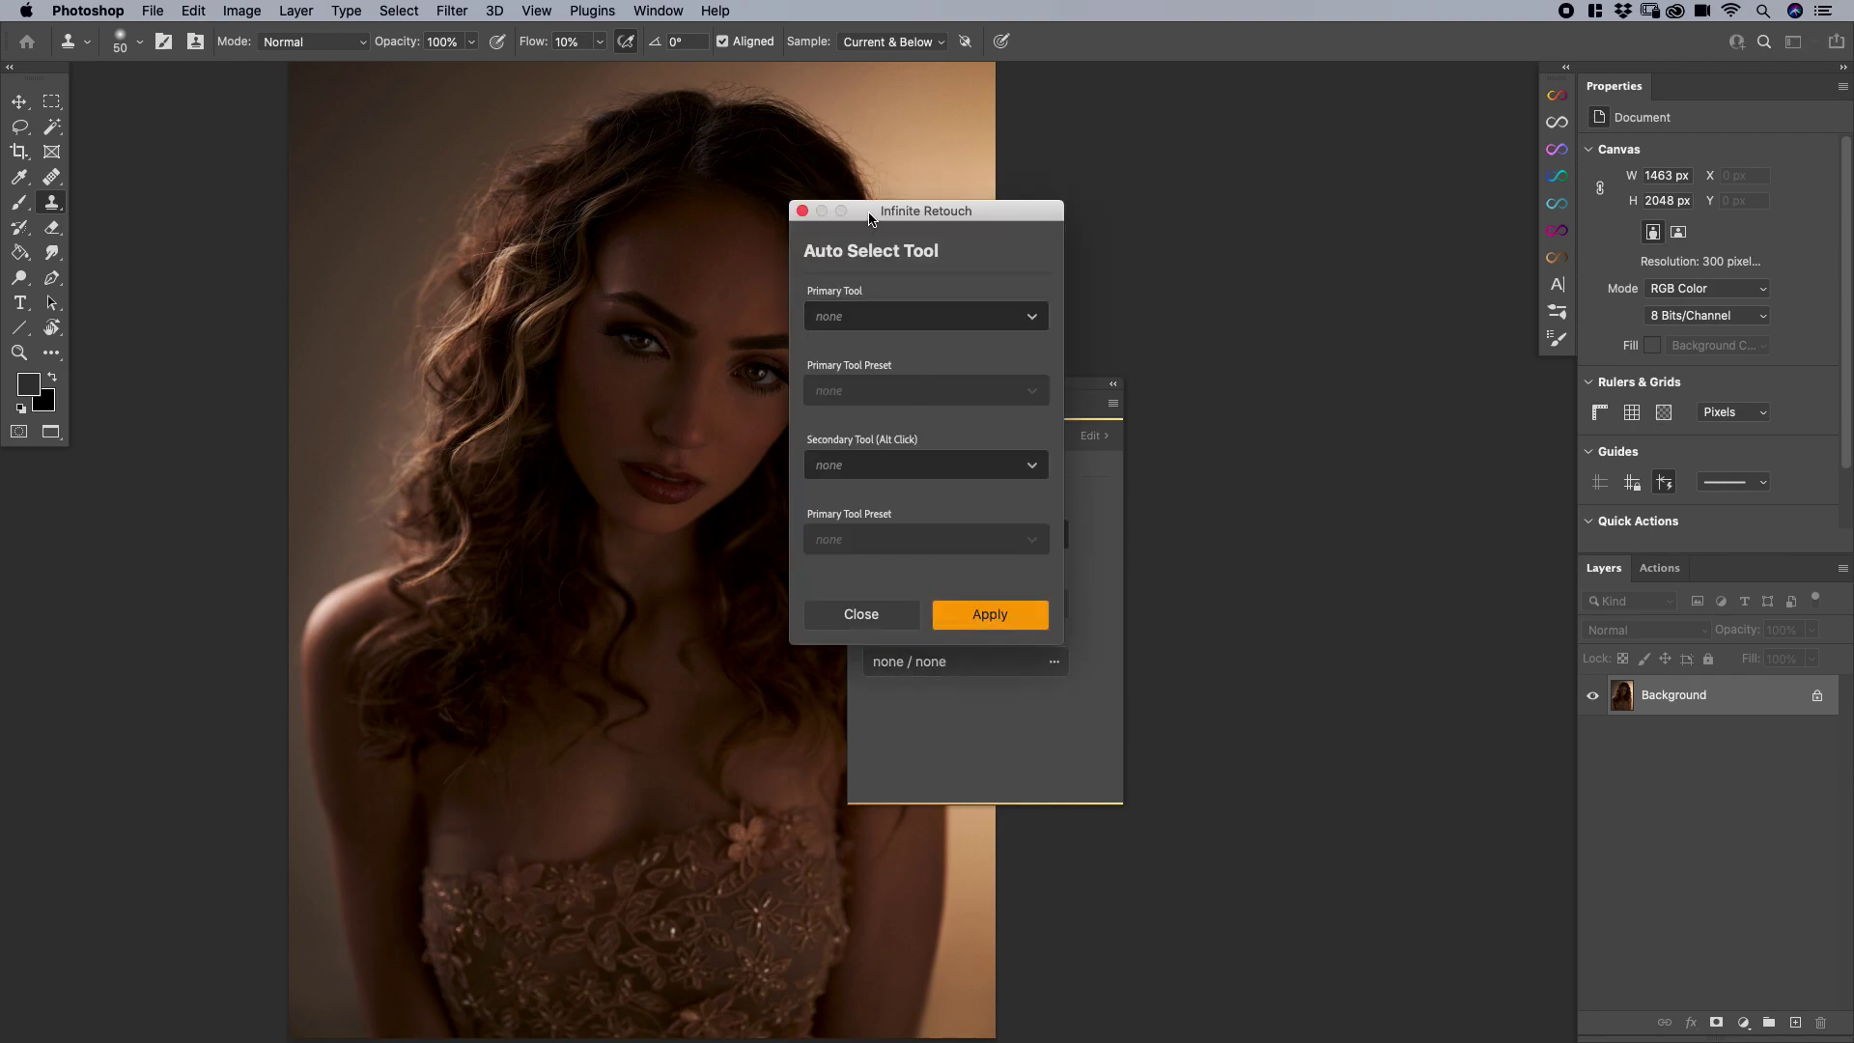
{"action": "left_click_drag", "start_coordinate": [868, 212], "coordinate": [1252, 198]}
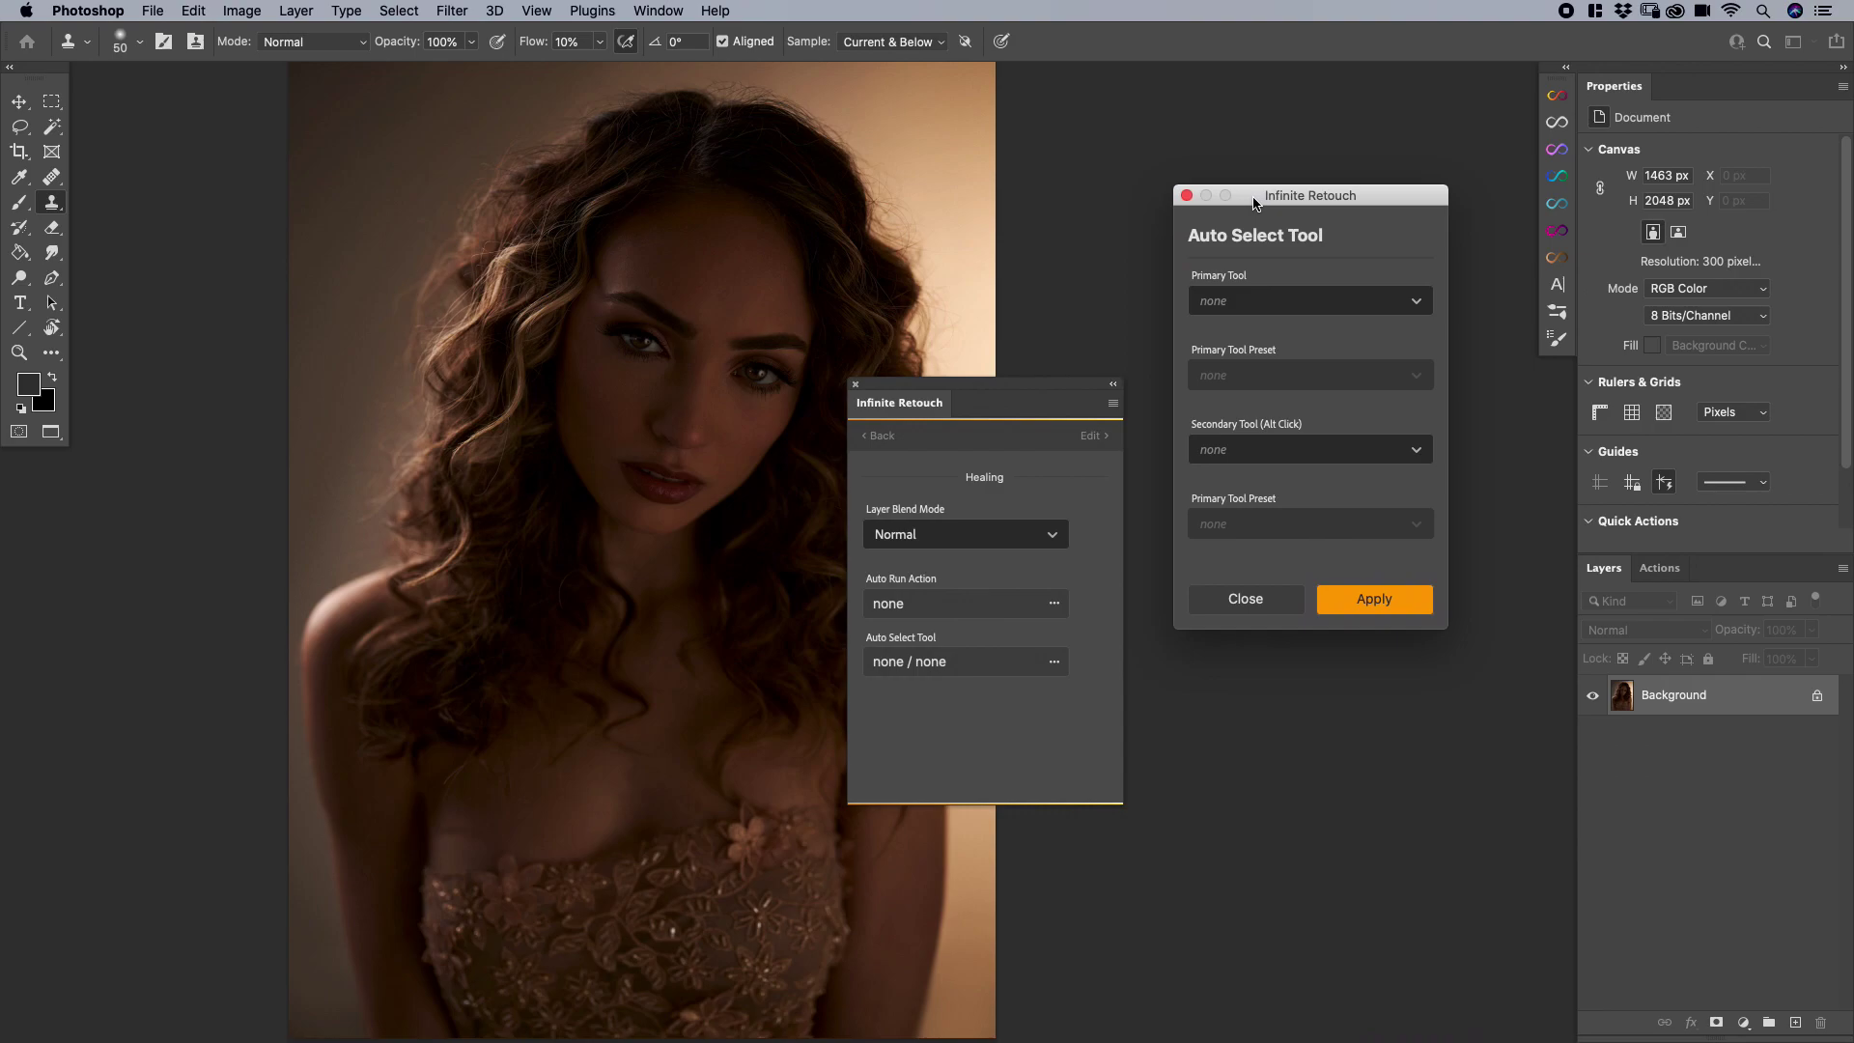
{"action": "left_click", "coordinate": [1245, 310]}
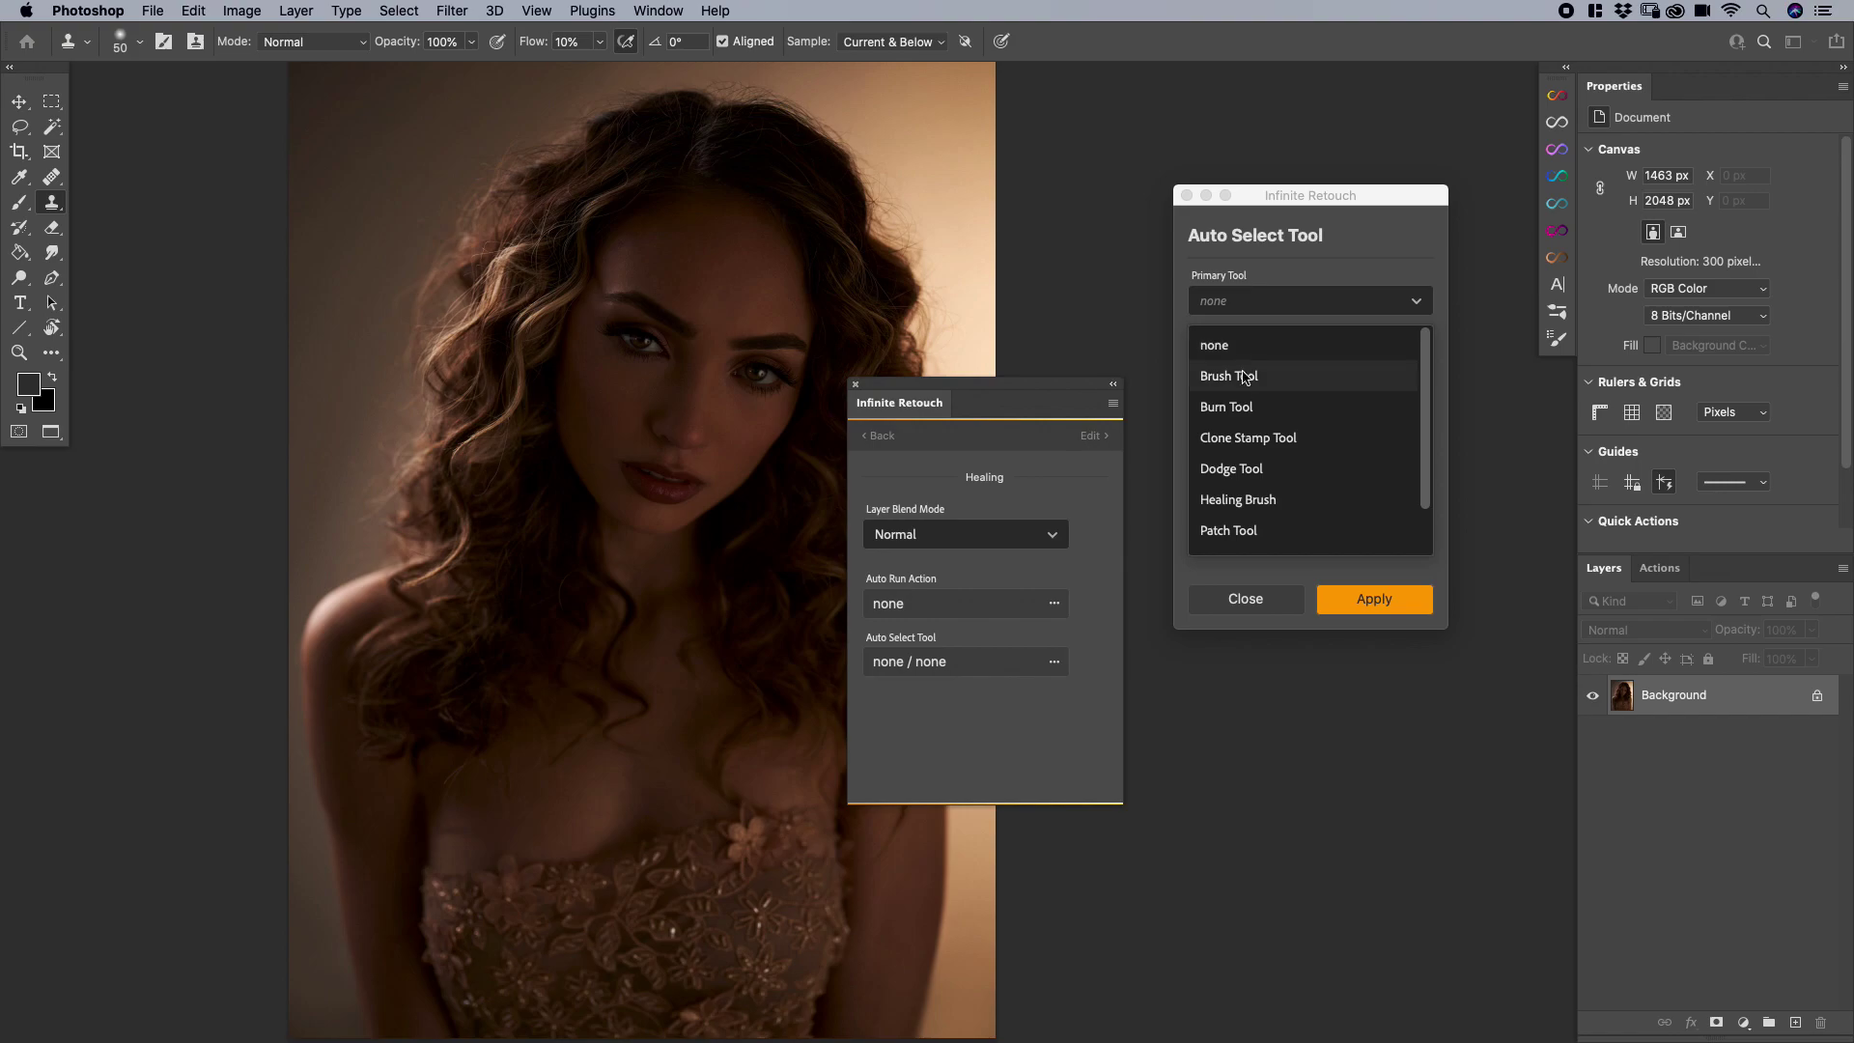
{"action": "left_click", "coordinate": [1239, 441]}
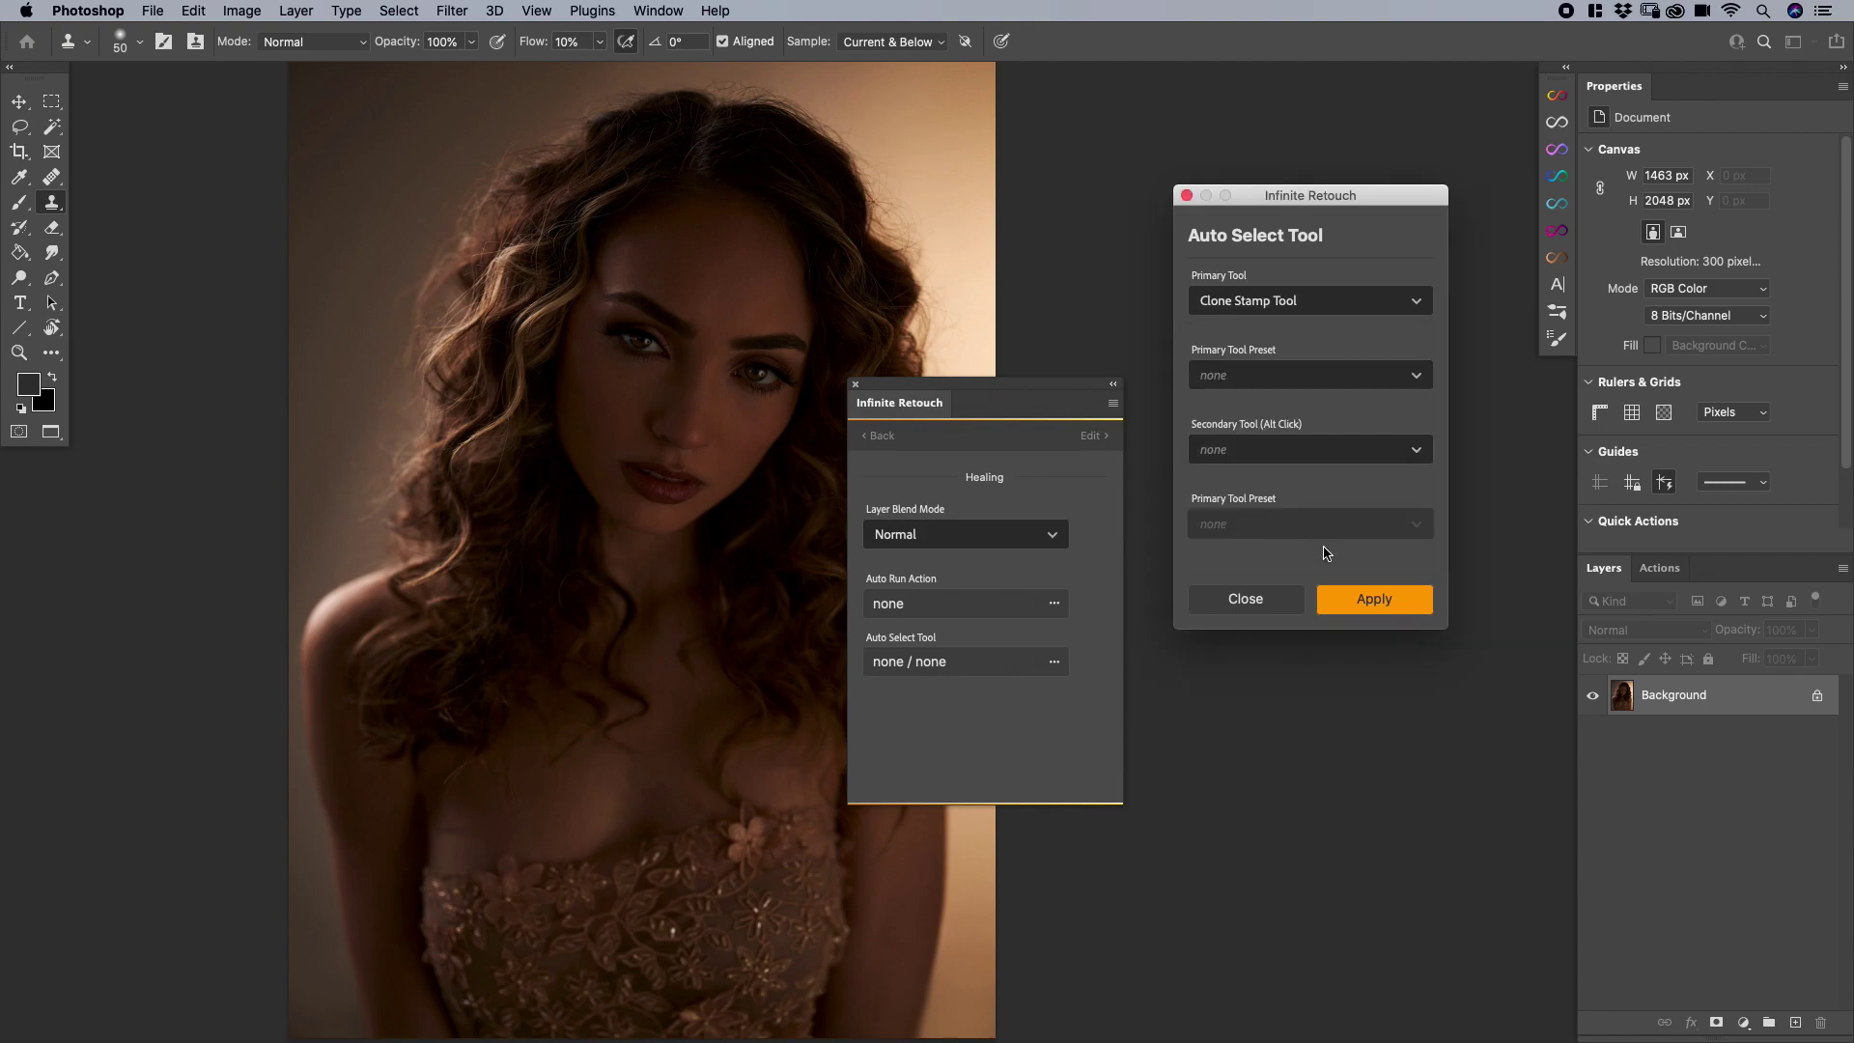
{"action": "left_click", "coordinate": [1358, 600]}
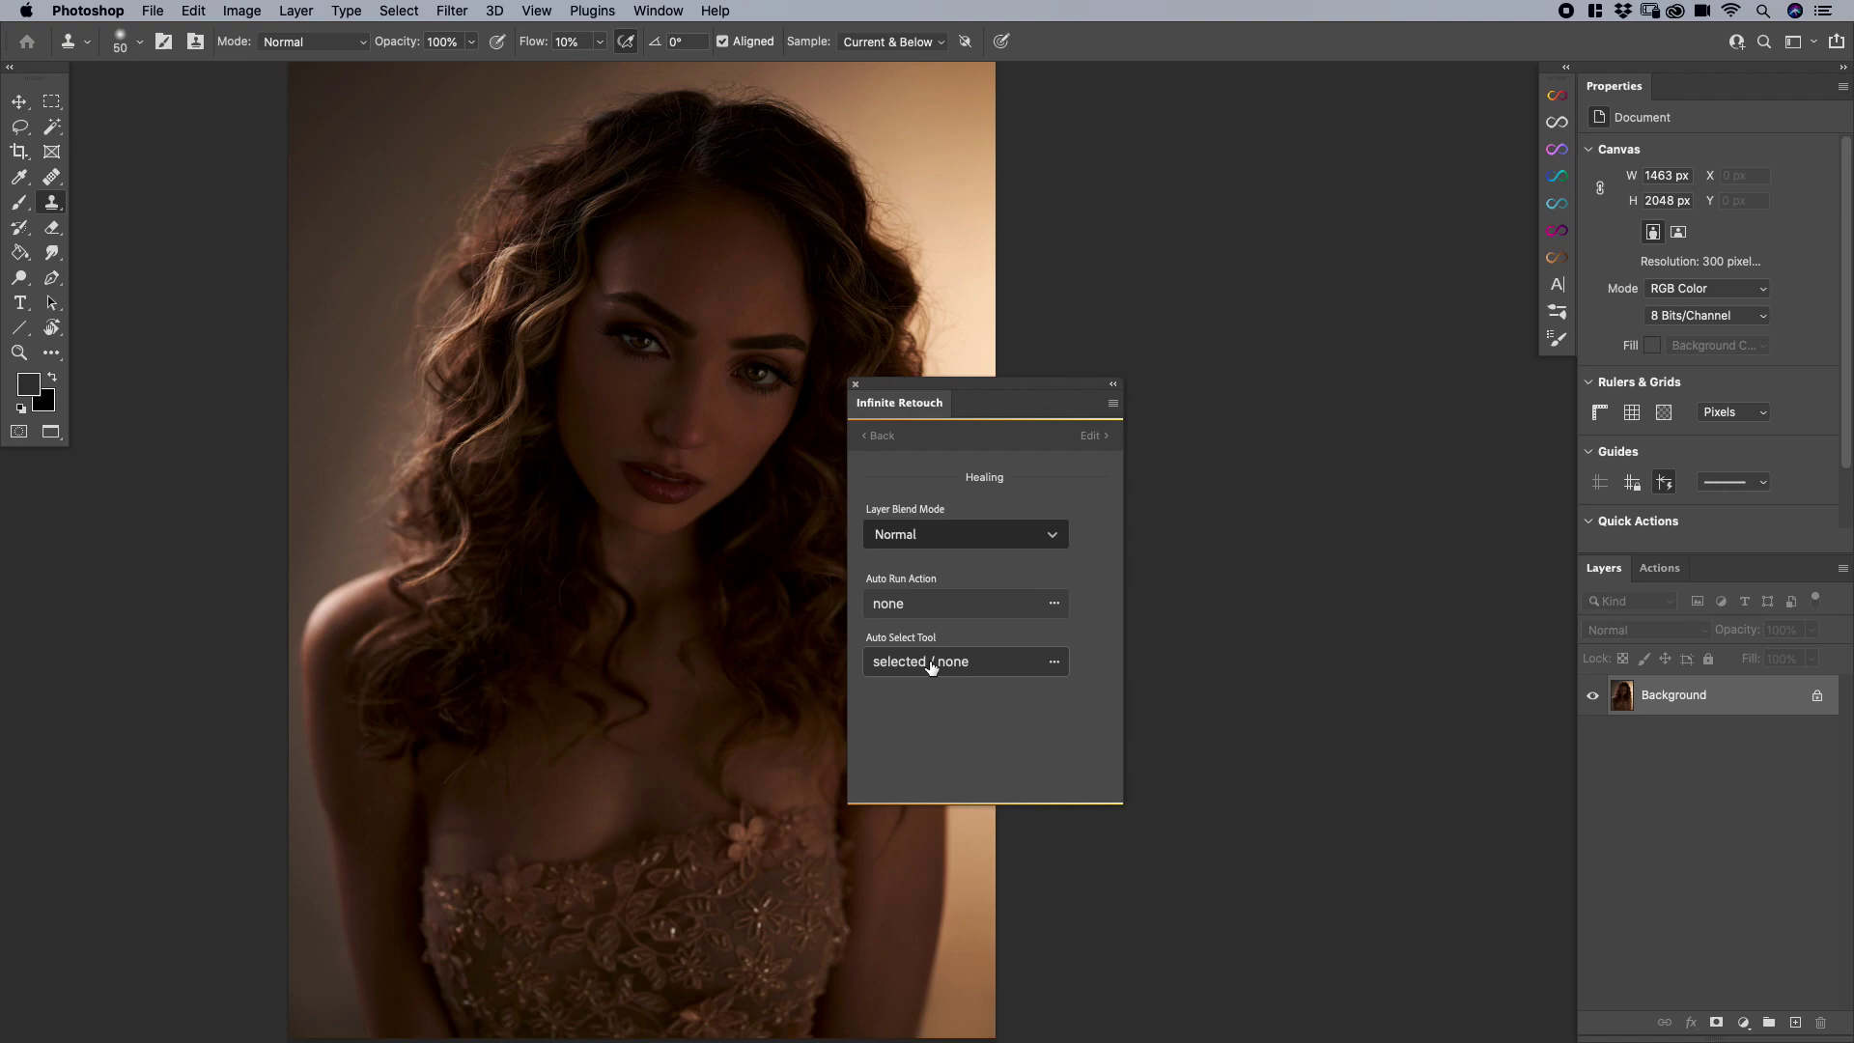
Run the Clone action to add a Clone group with Clone Layer, then float the Layers panel
{"action": "left_click", "coordinate": [880, 437]}
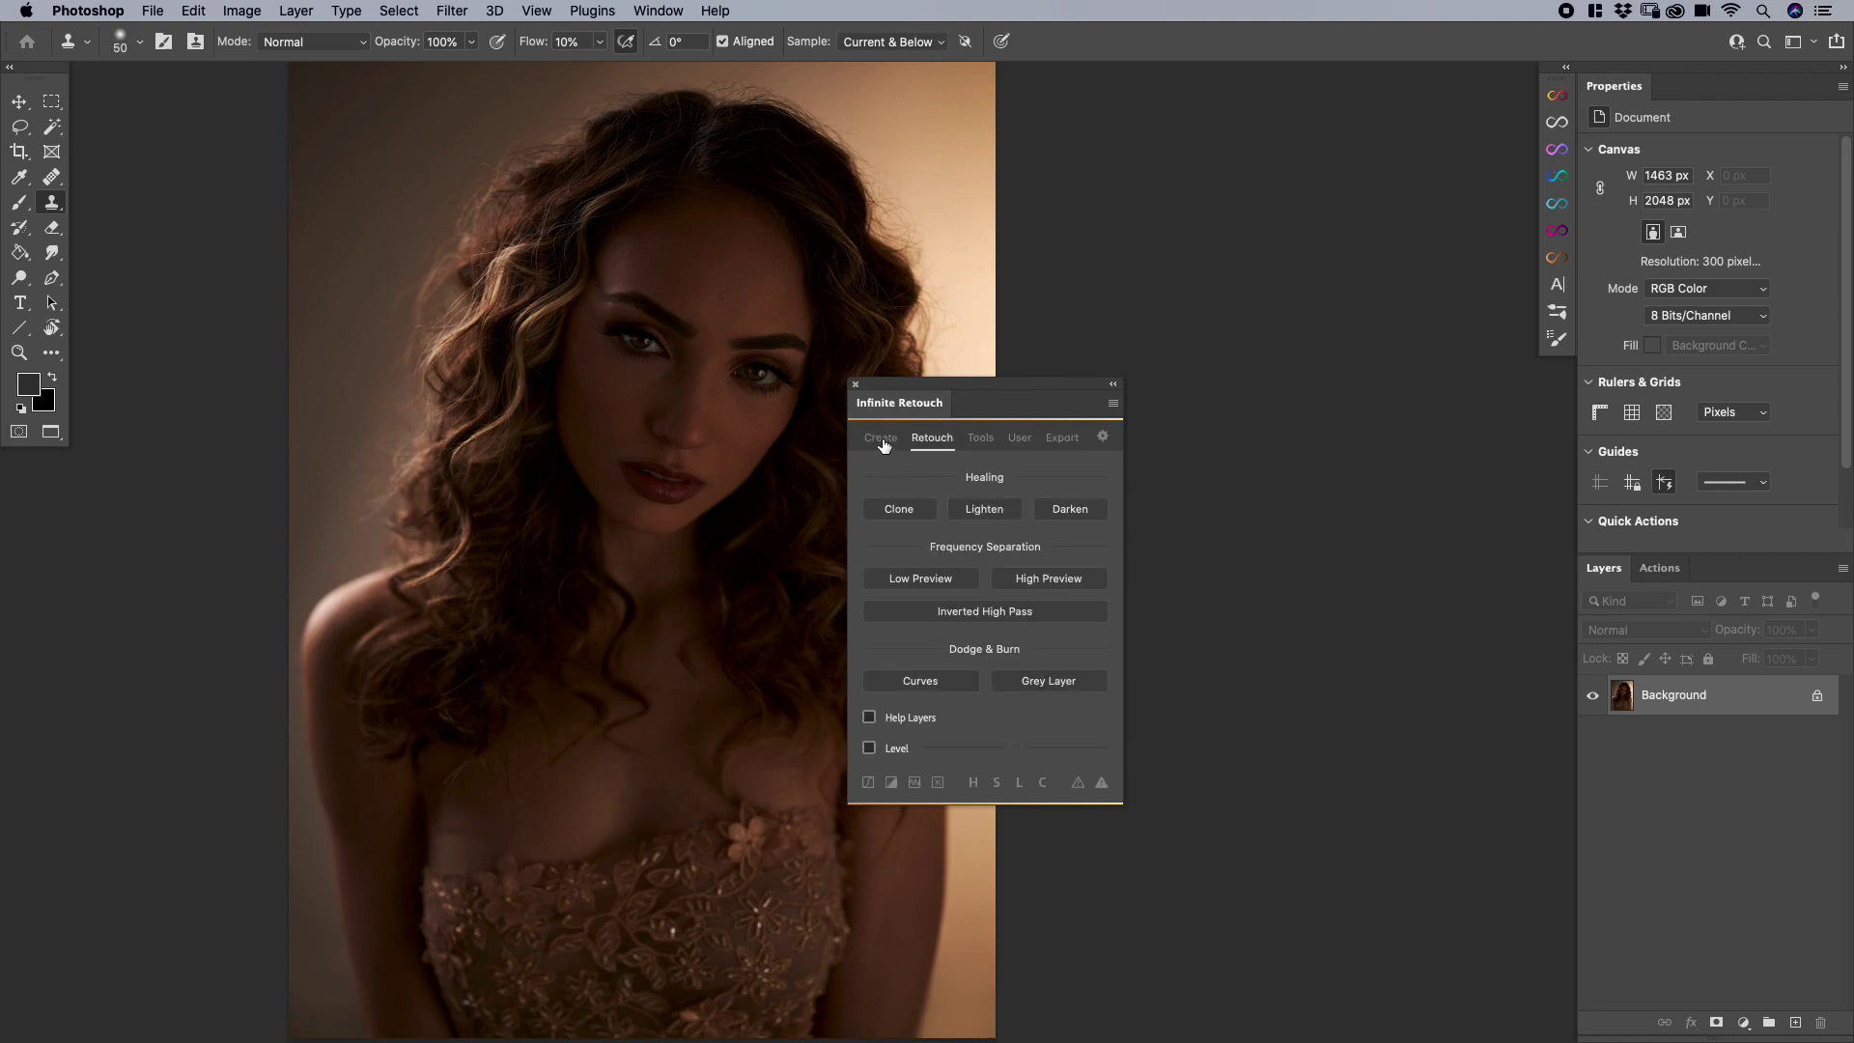
{"action": "left_click", "coordinate": [900, 515]}
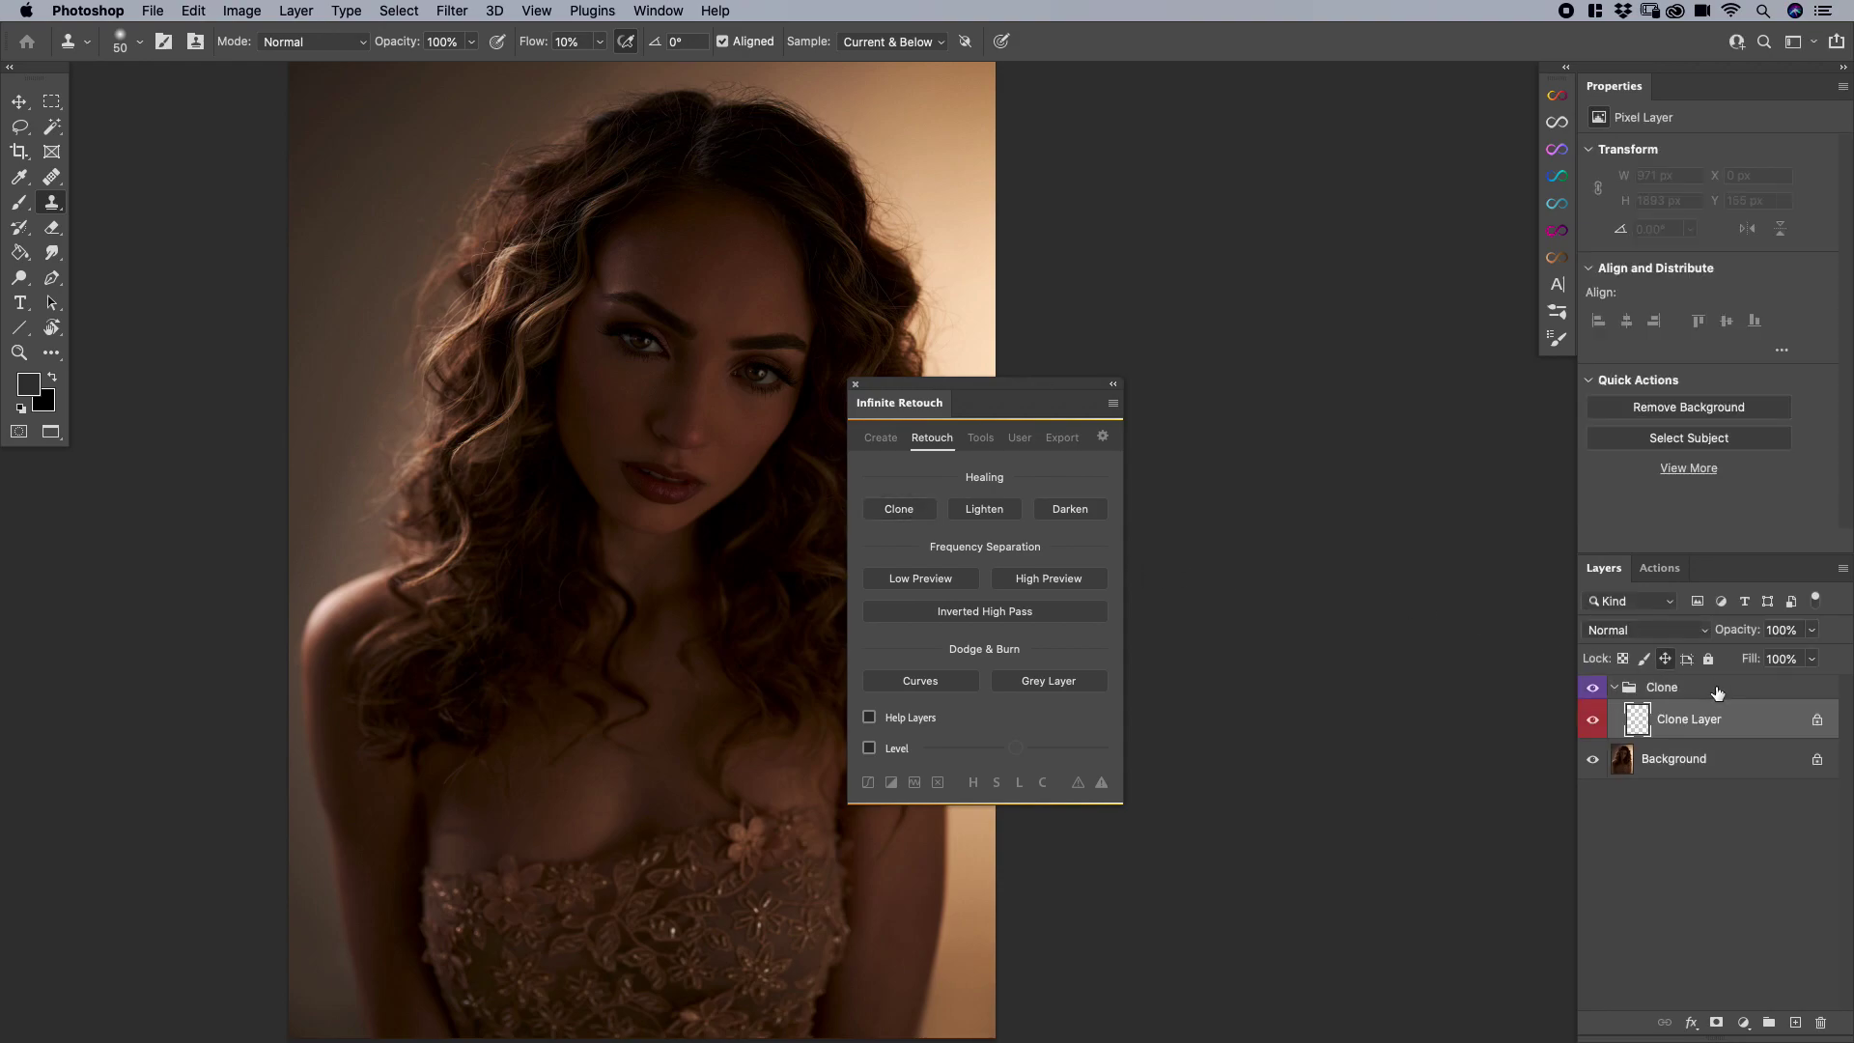
{"action": "mouse_move", "coordinate": [1620, 572]}
{"action": "left_mouse_down"}
{"action": "mouse_move", "coordinate": [1126, 356]}
{"action": "mouse_move", "coordinate": [1163, 368]}
{"action": "left_mouse_up"}
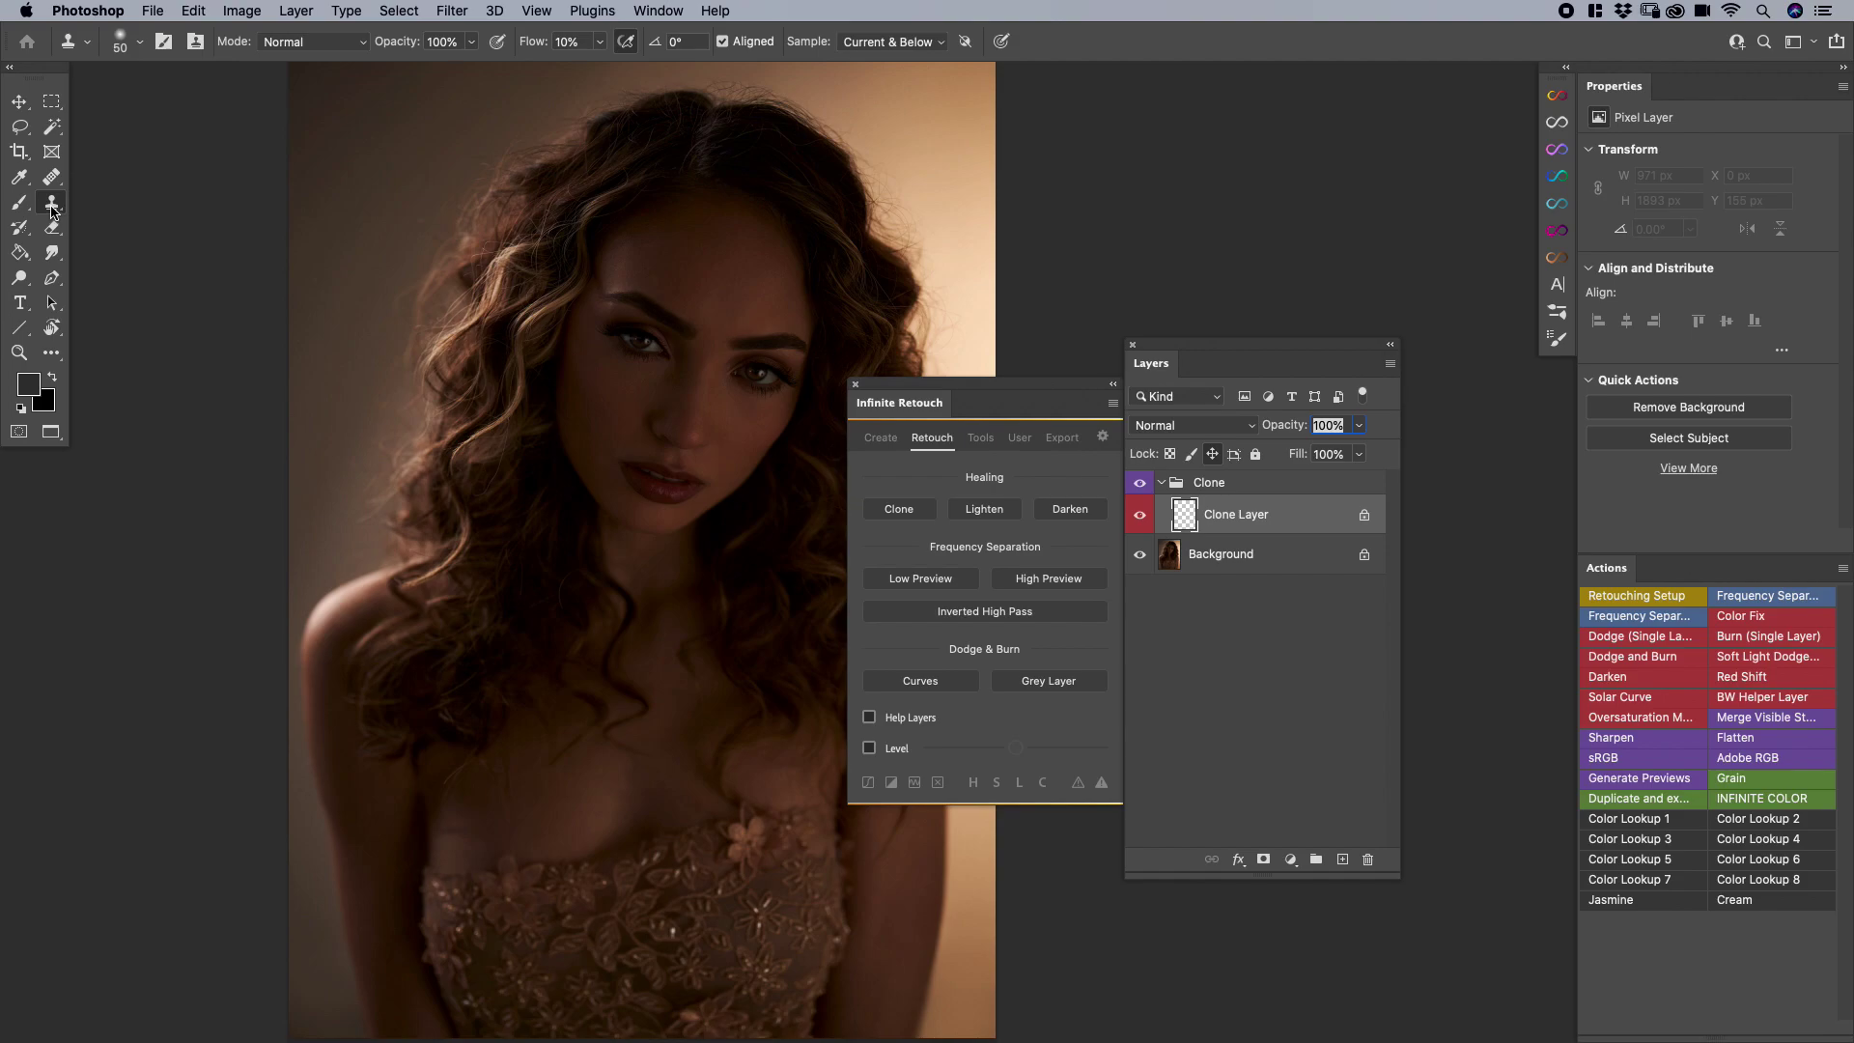
Make the Clone action also auto-select Healing Brush as its secondary tool, then return to Retouch
{"action": "right_click", "coordinate": [899, 514]}
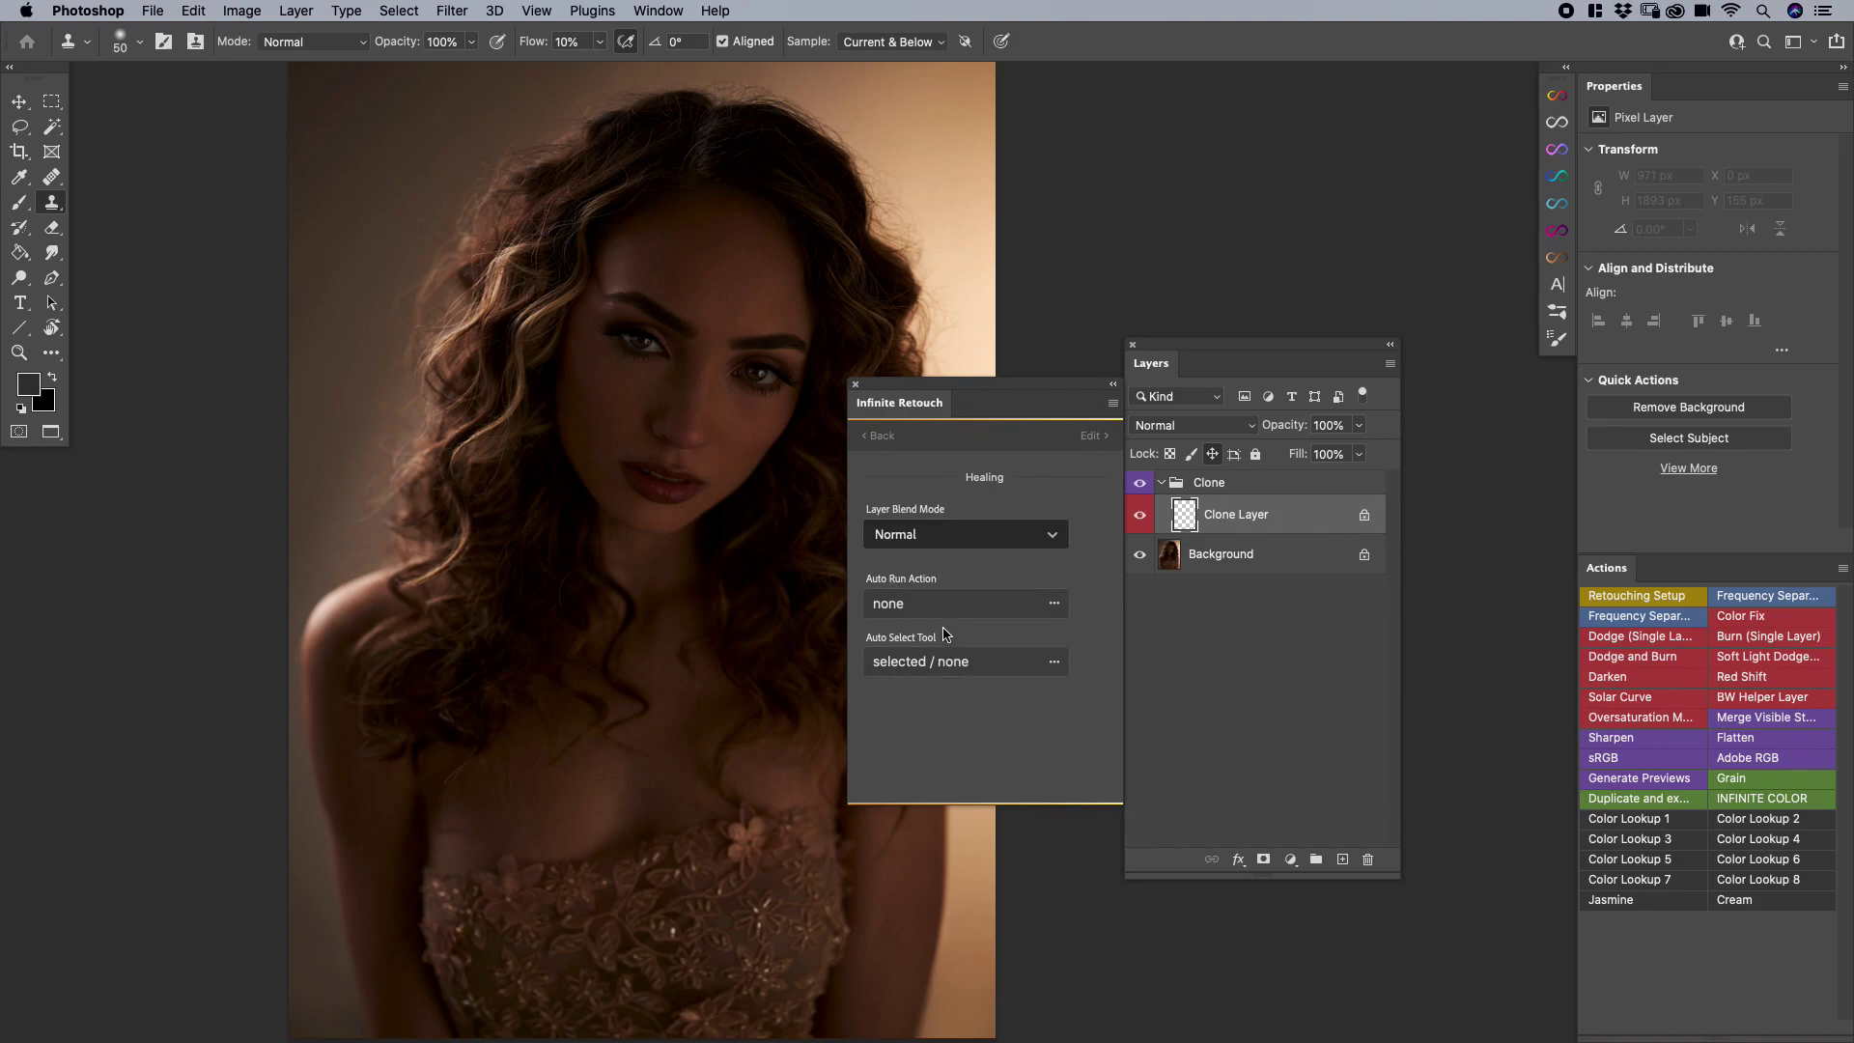
{"action": "left_click", "coordinate": [881, 436]}
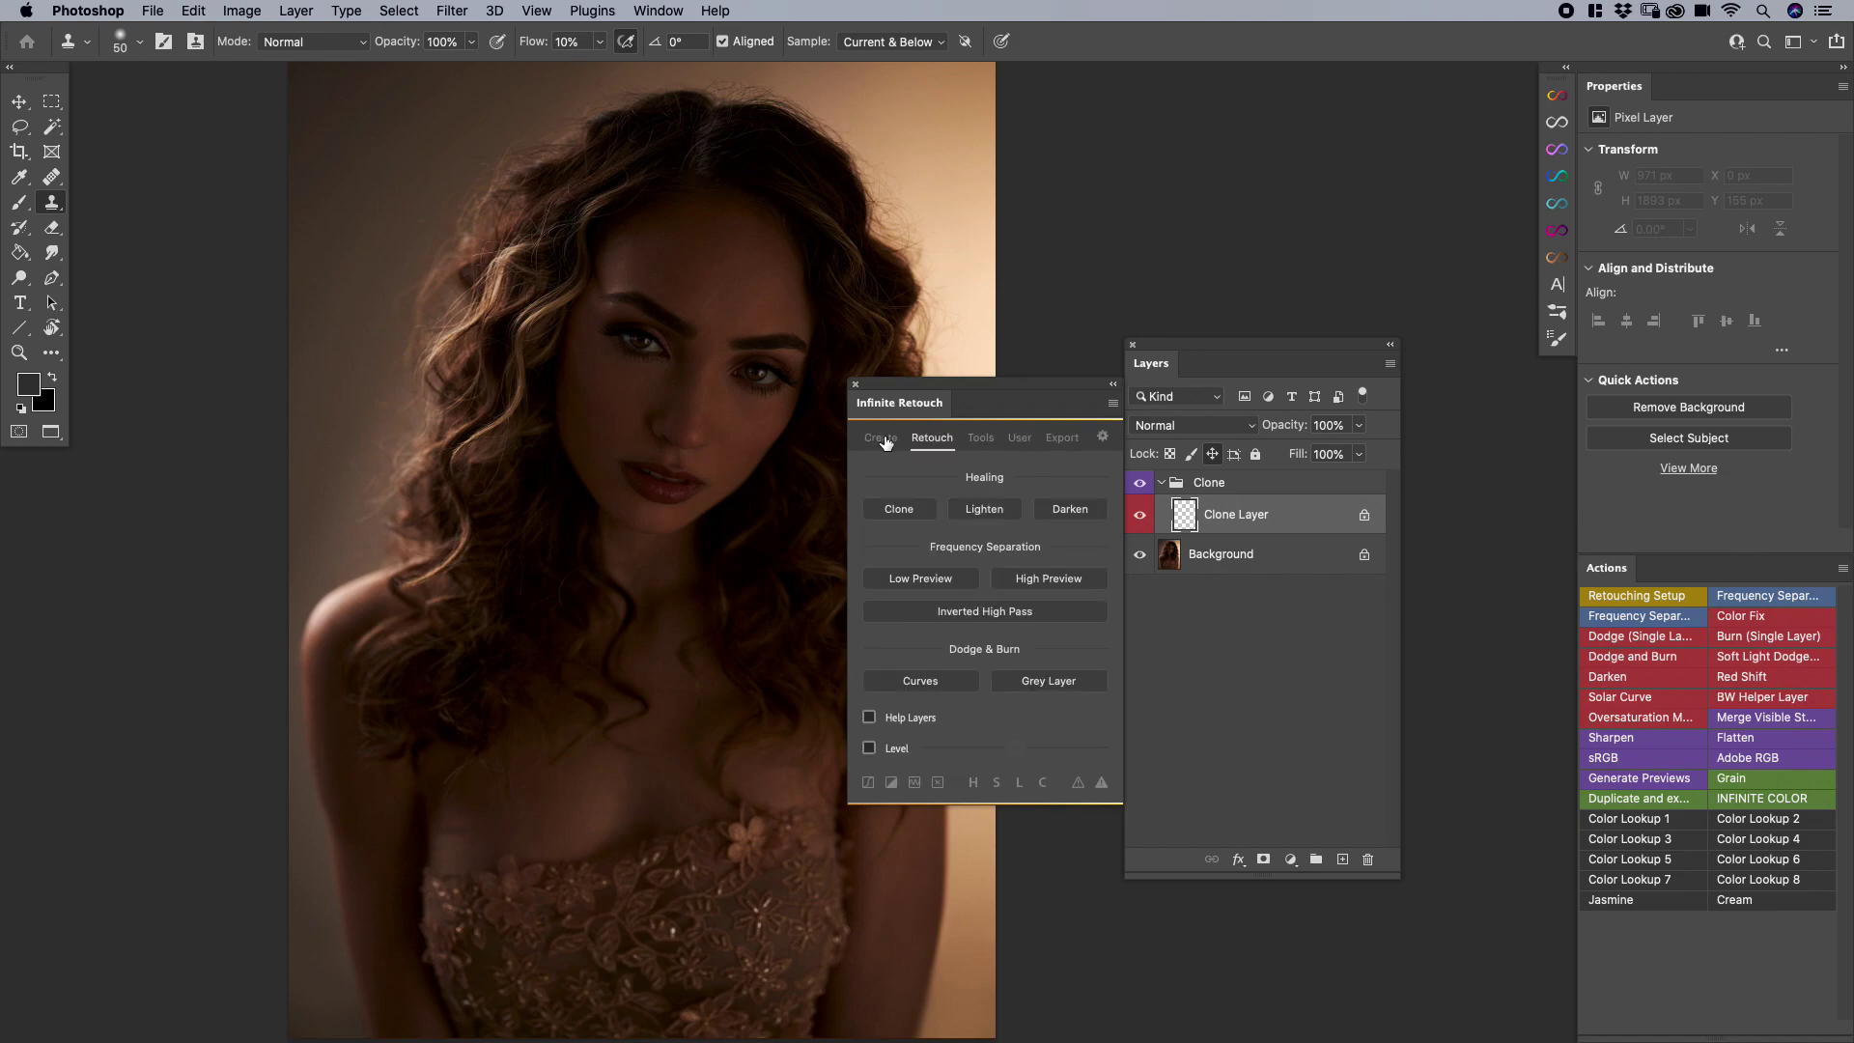
{"action": "right_click", "coordinate": [915, 518]}
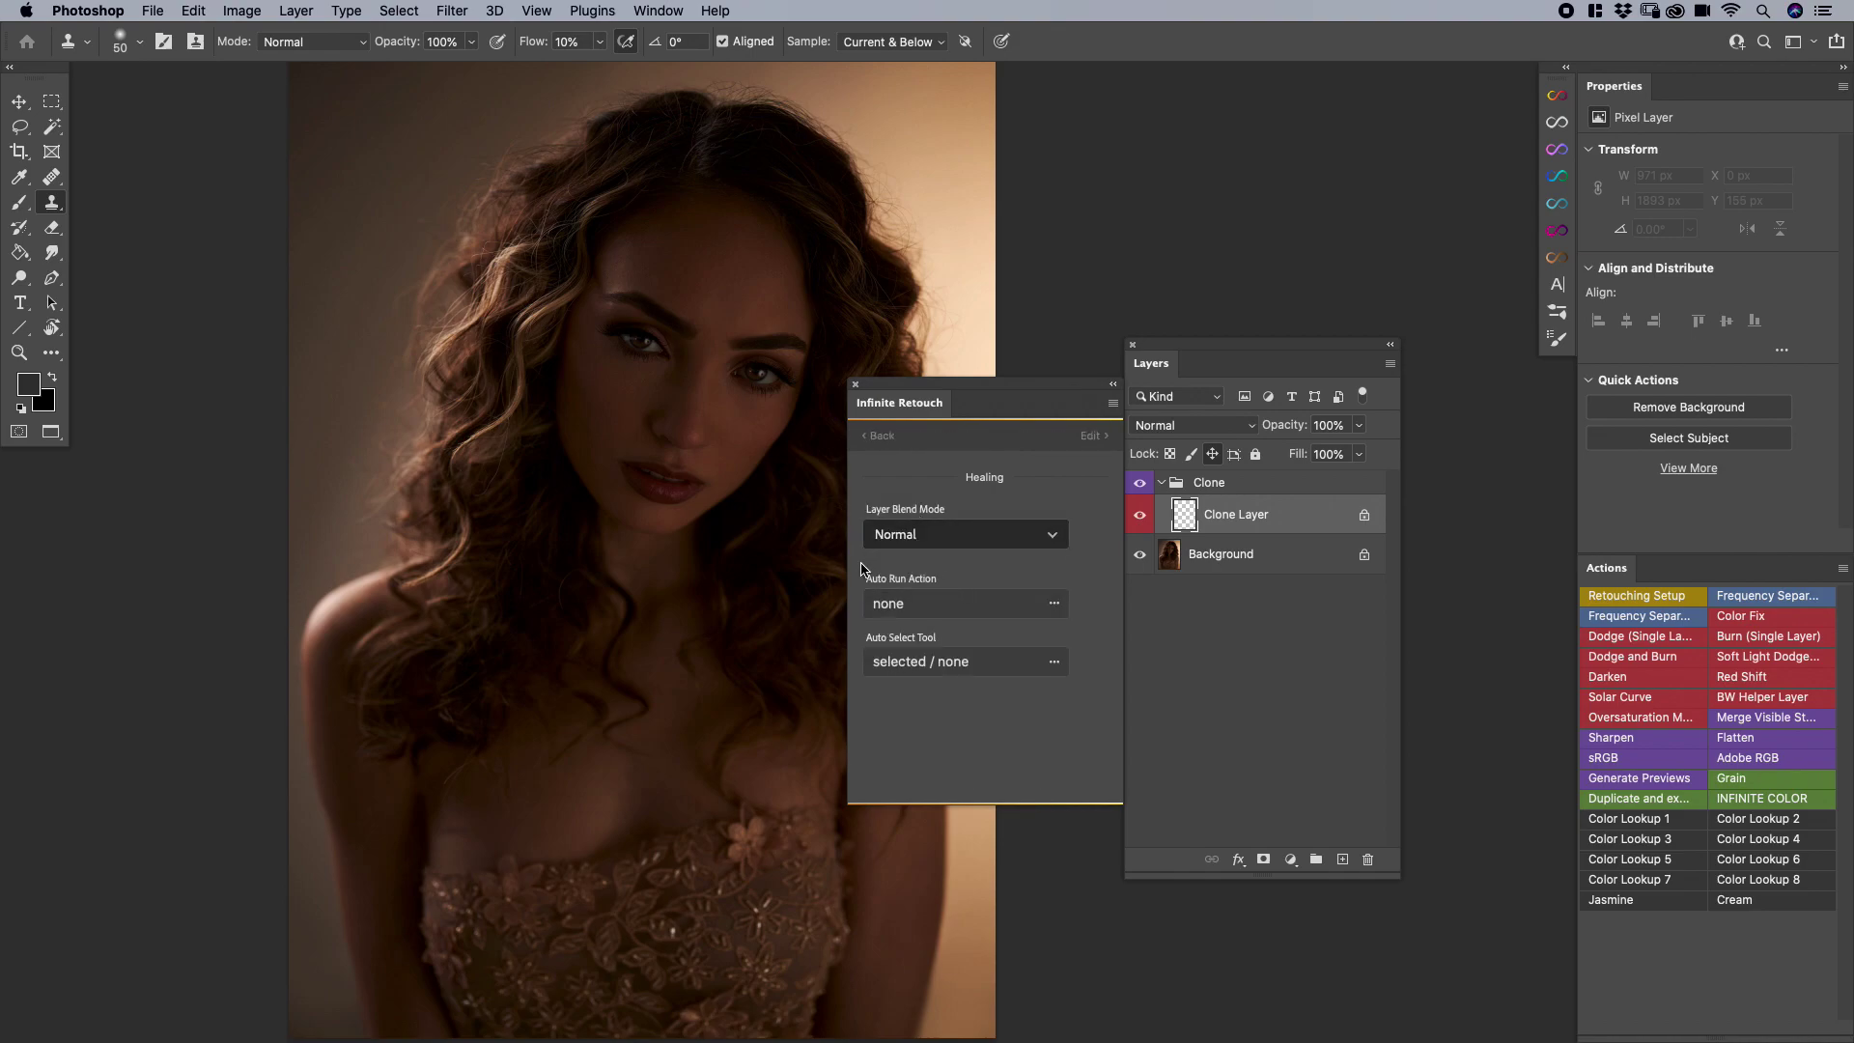
{"action": "left_click", "coordinate": [922, 662]}
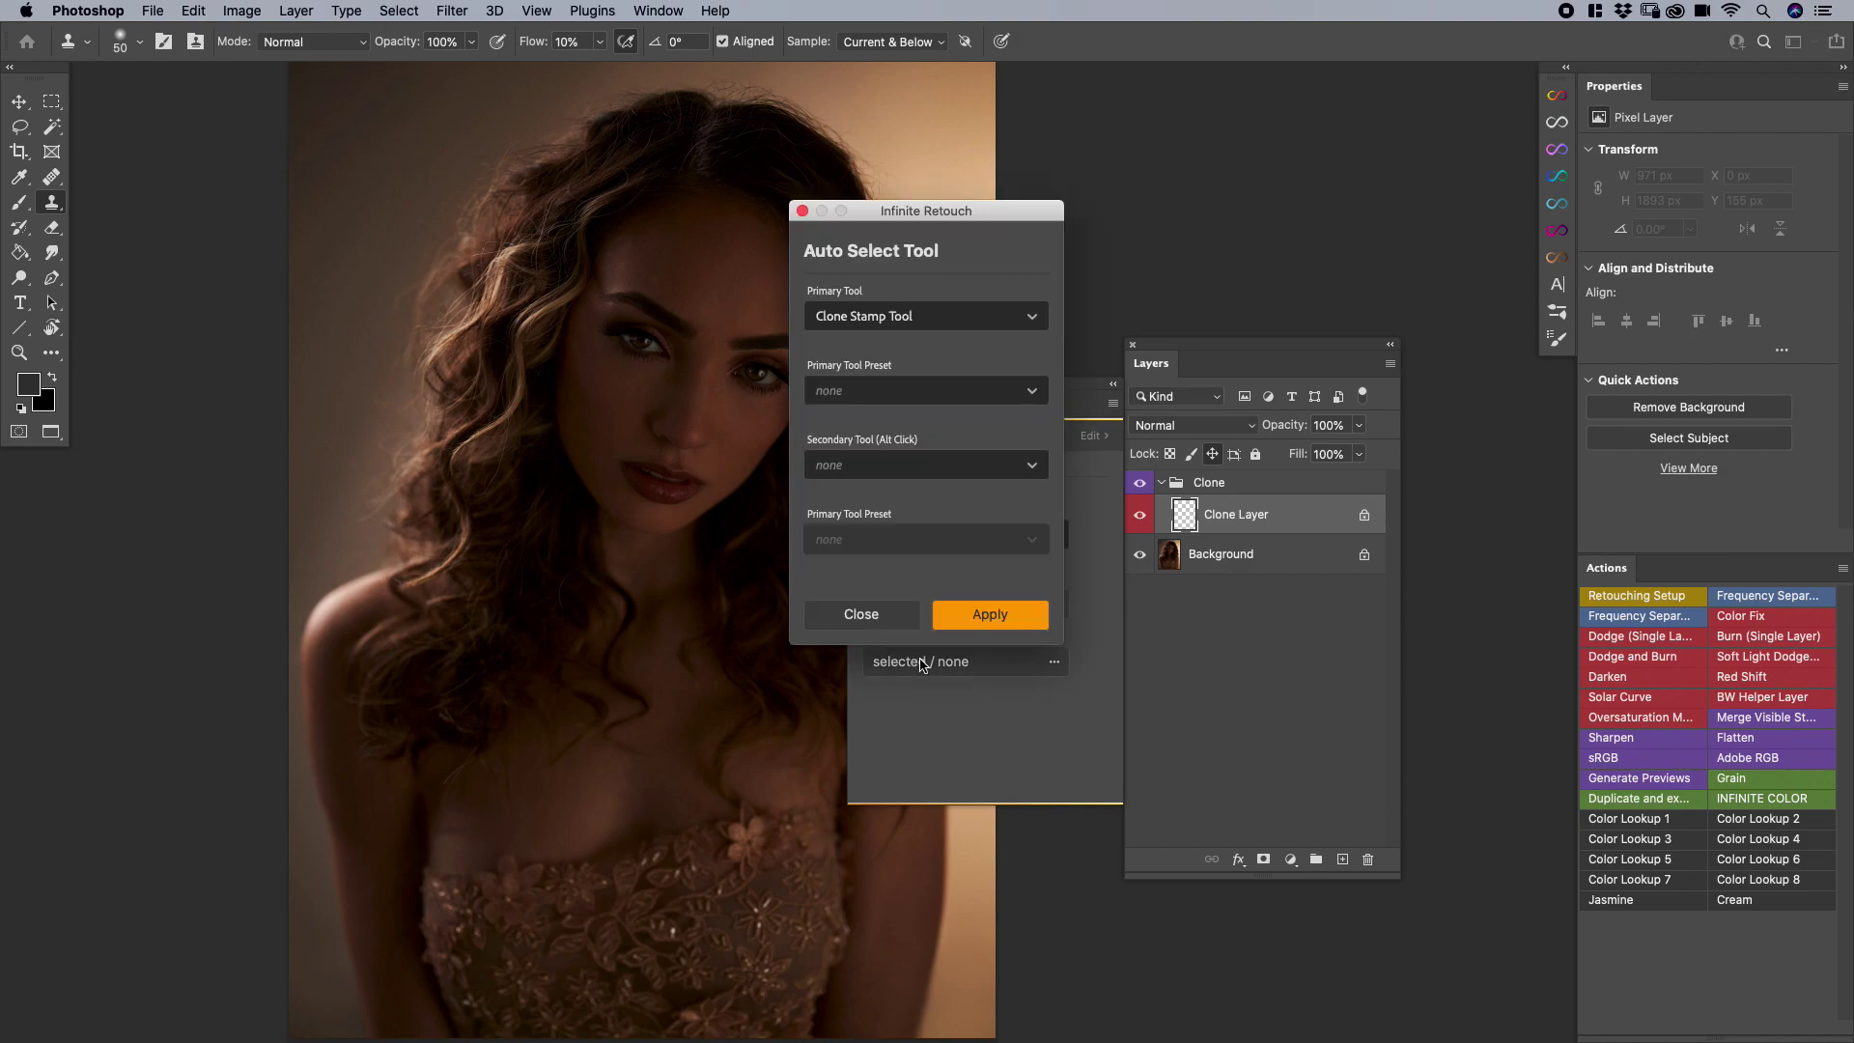
{"action": "left_click", "coordinate": [858, 471]}
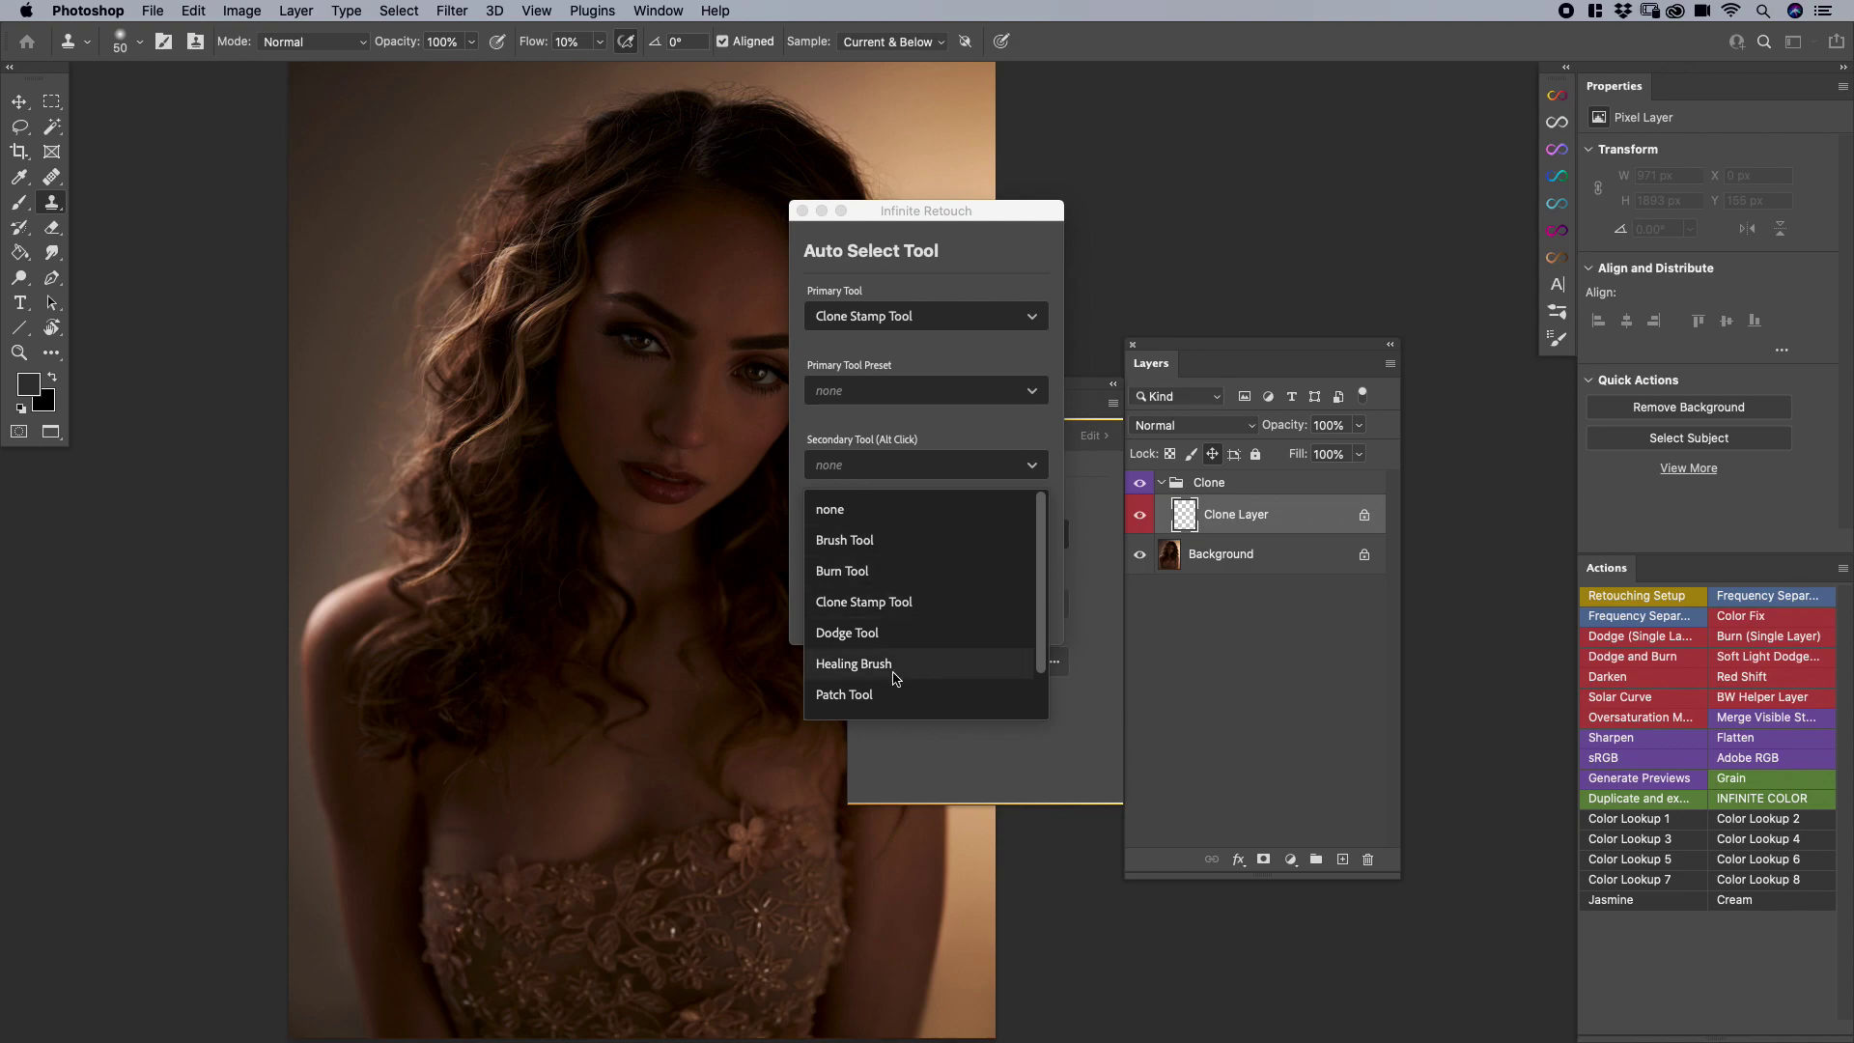
{"action": "left_click", "coordinate": [859, 665]}
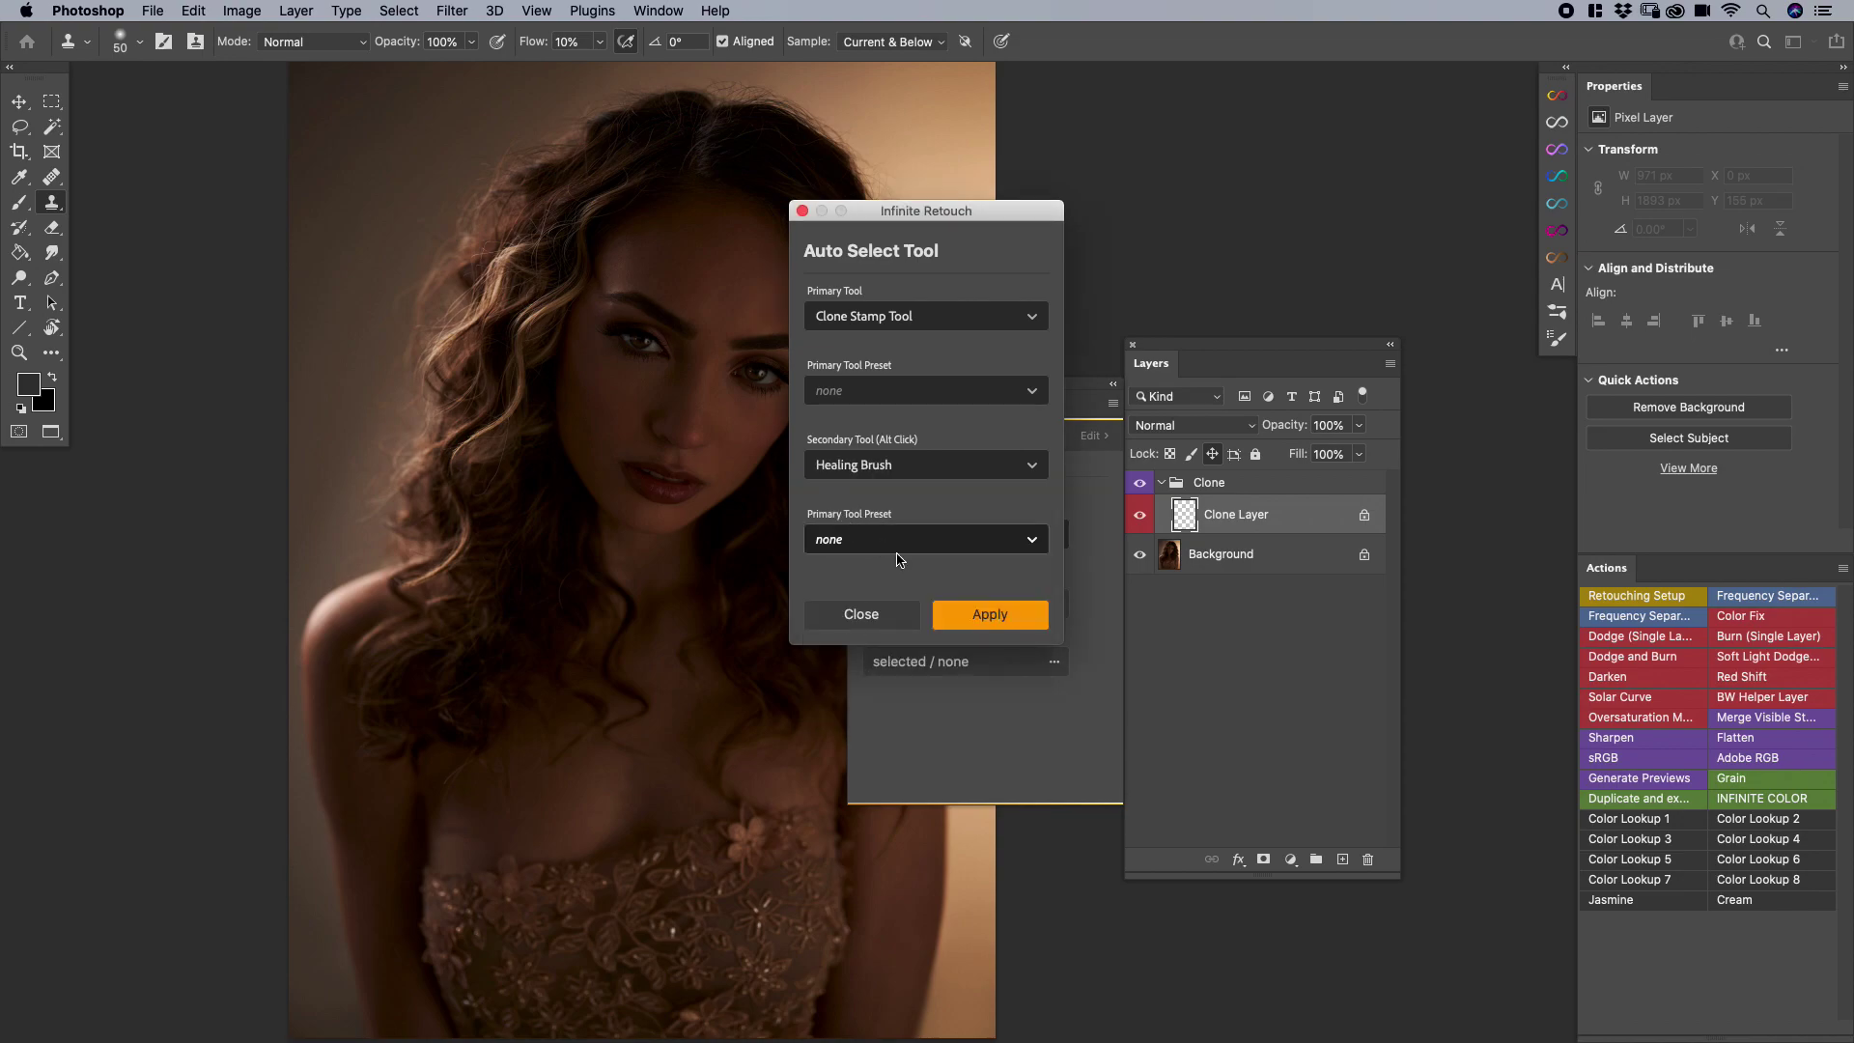
{"action": "left_click", "coordinate": [967, 616]}
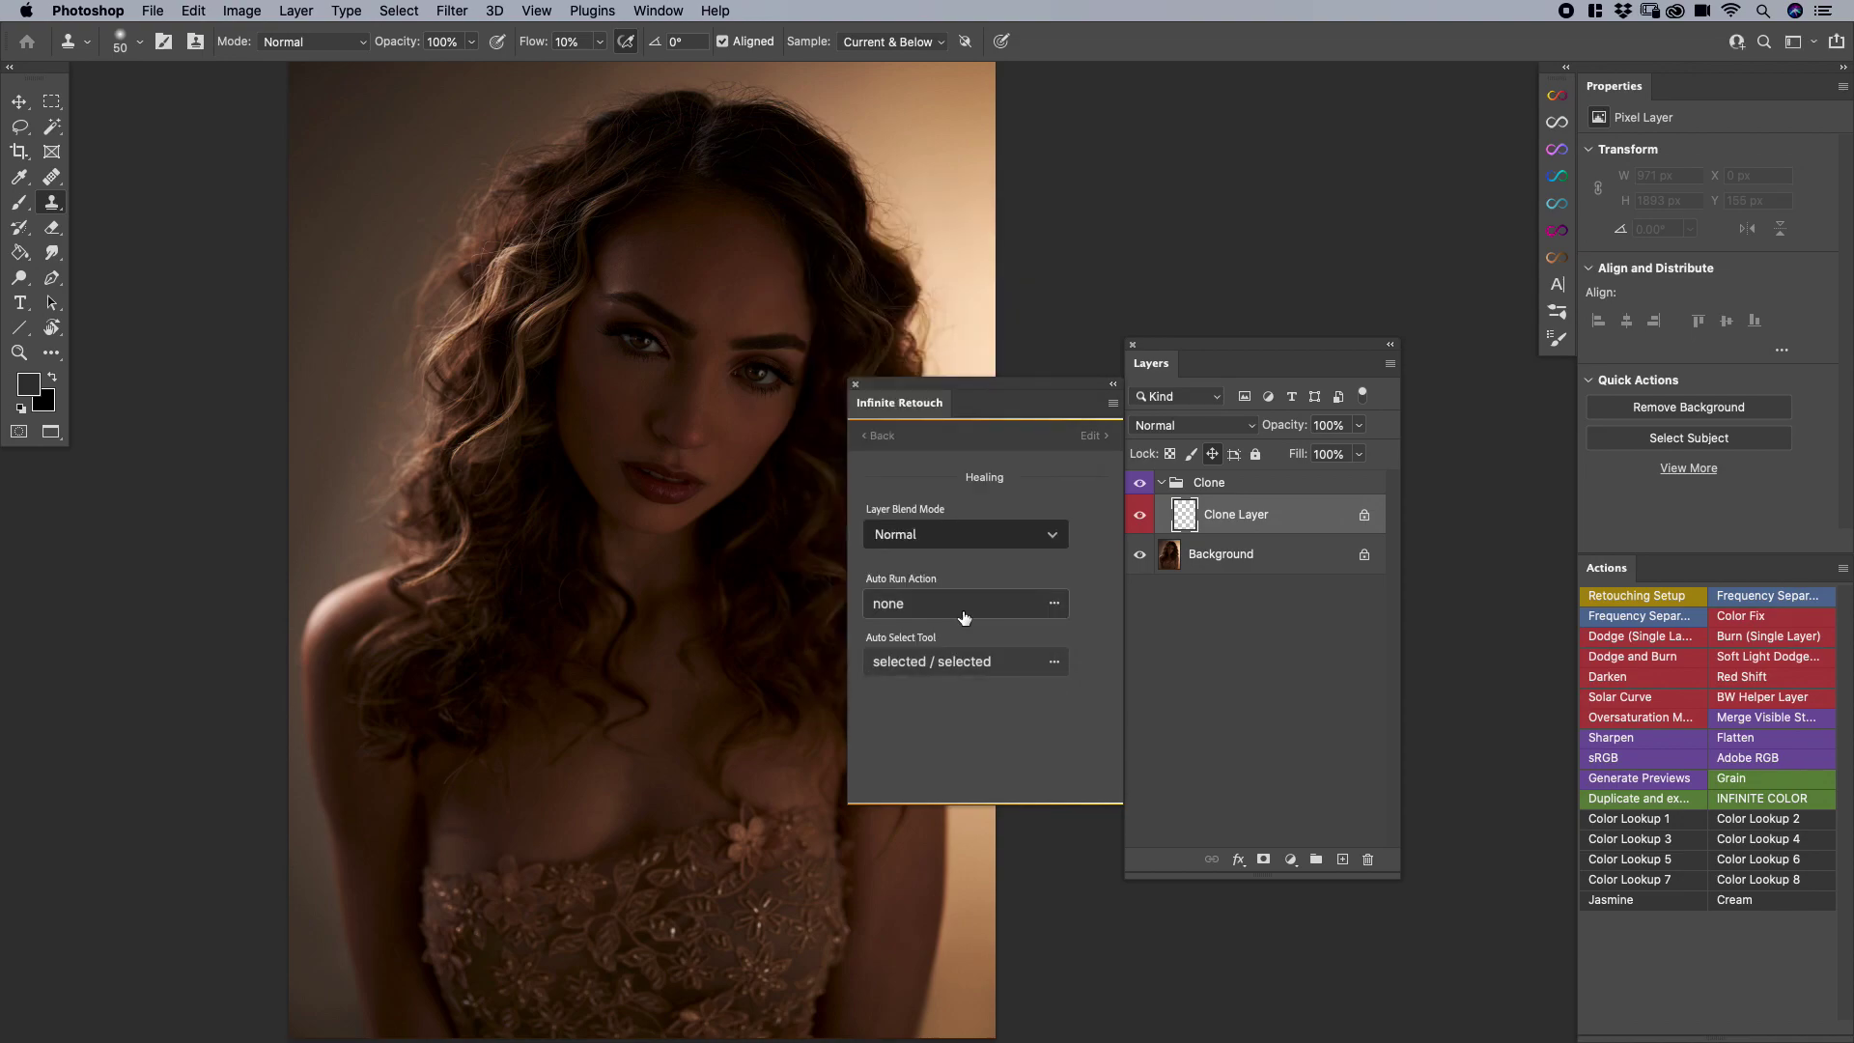
{"action": "left_click", "coordinate": [878, 436]}
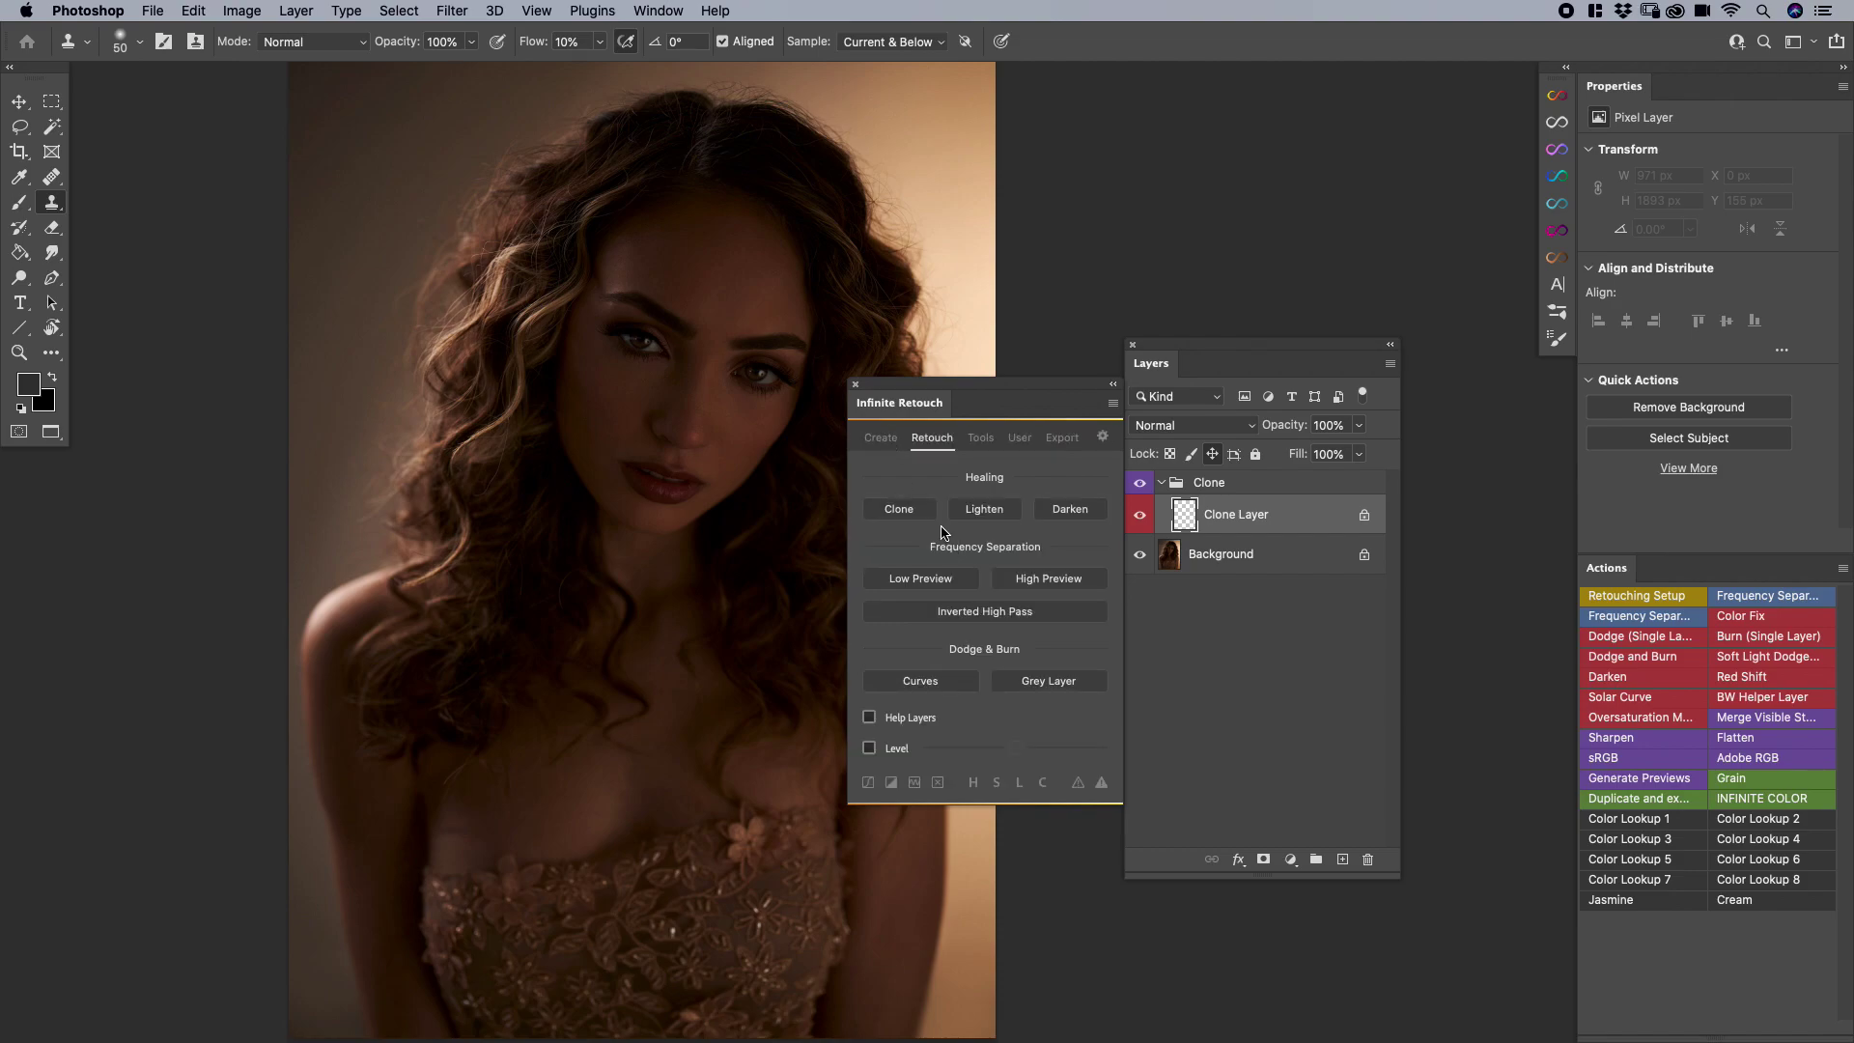
Test the Clone button, then delete the resulting Clone group with its Clone Layers
{"action": "left_click", "coordinate": [884, 512]}
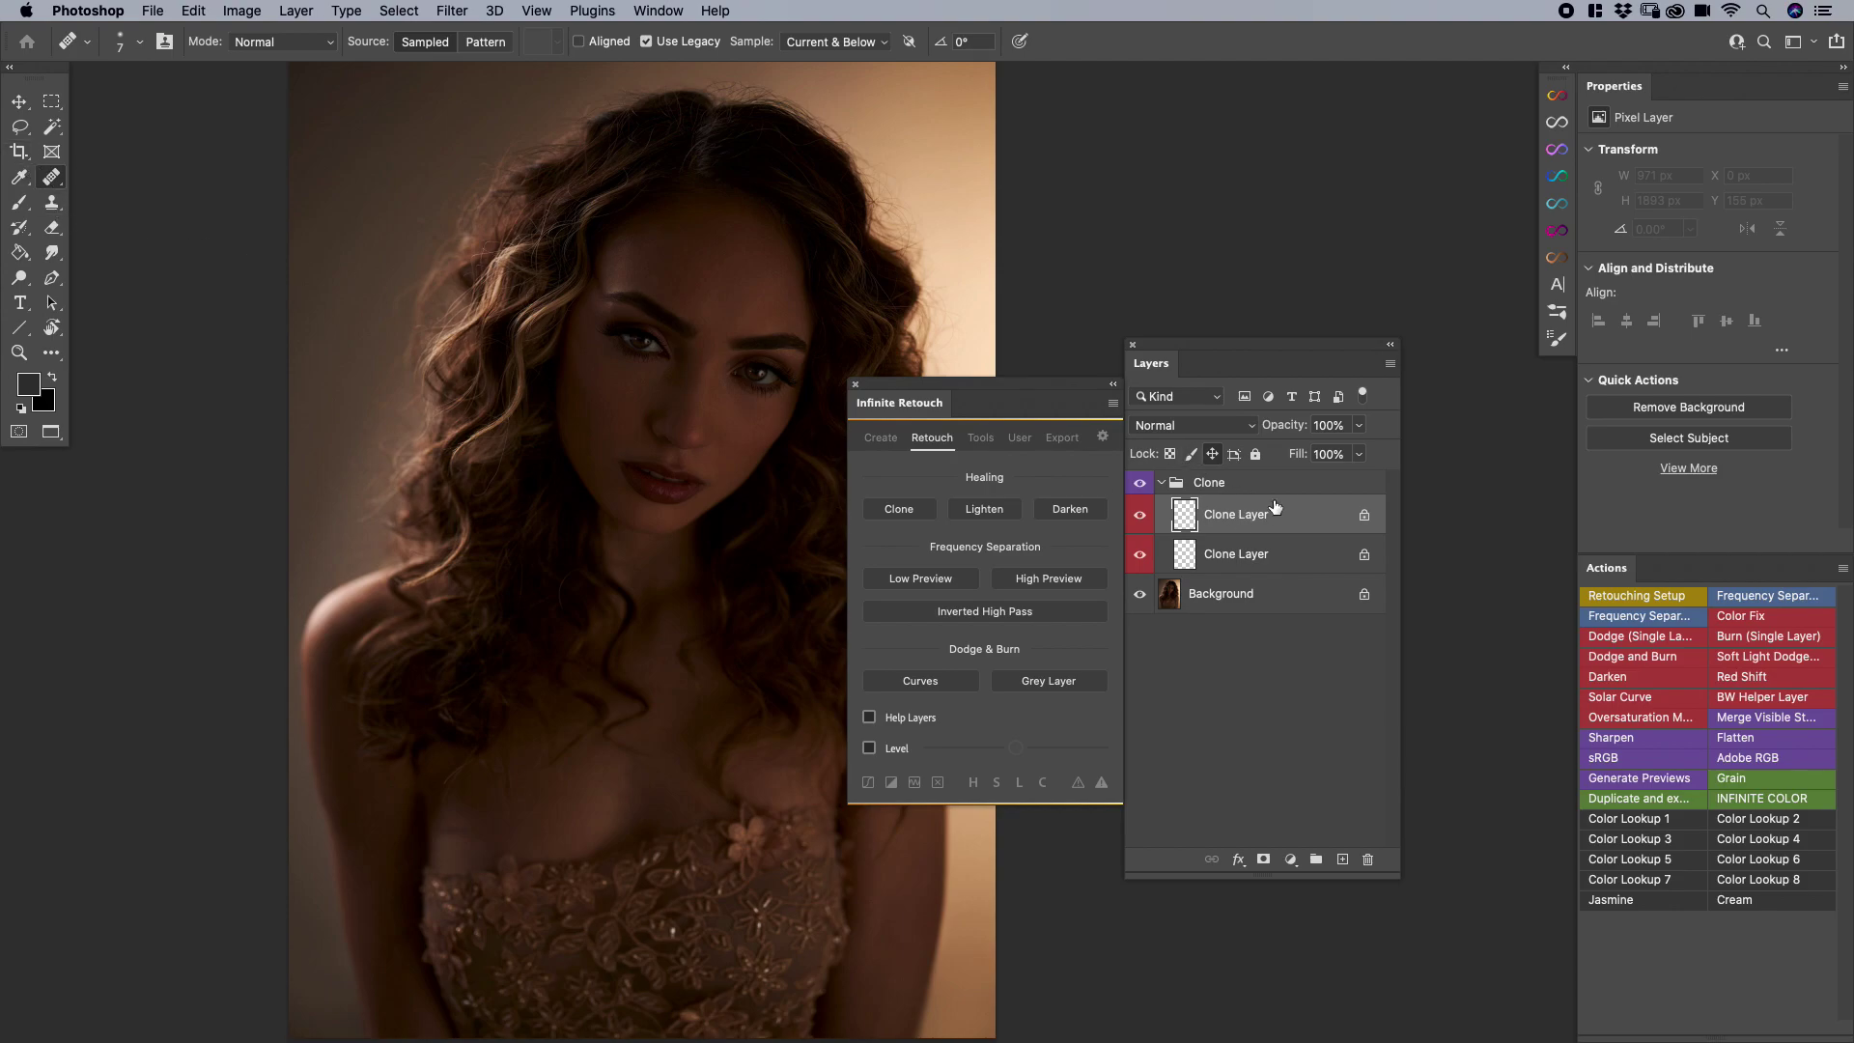
{"action": "left_click", "coordinate": [1242, 488]}
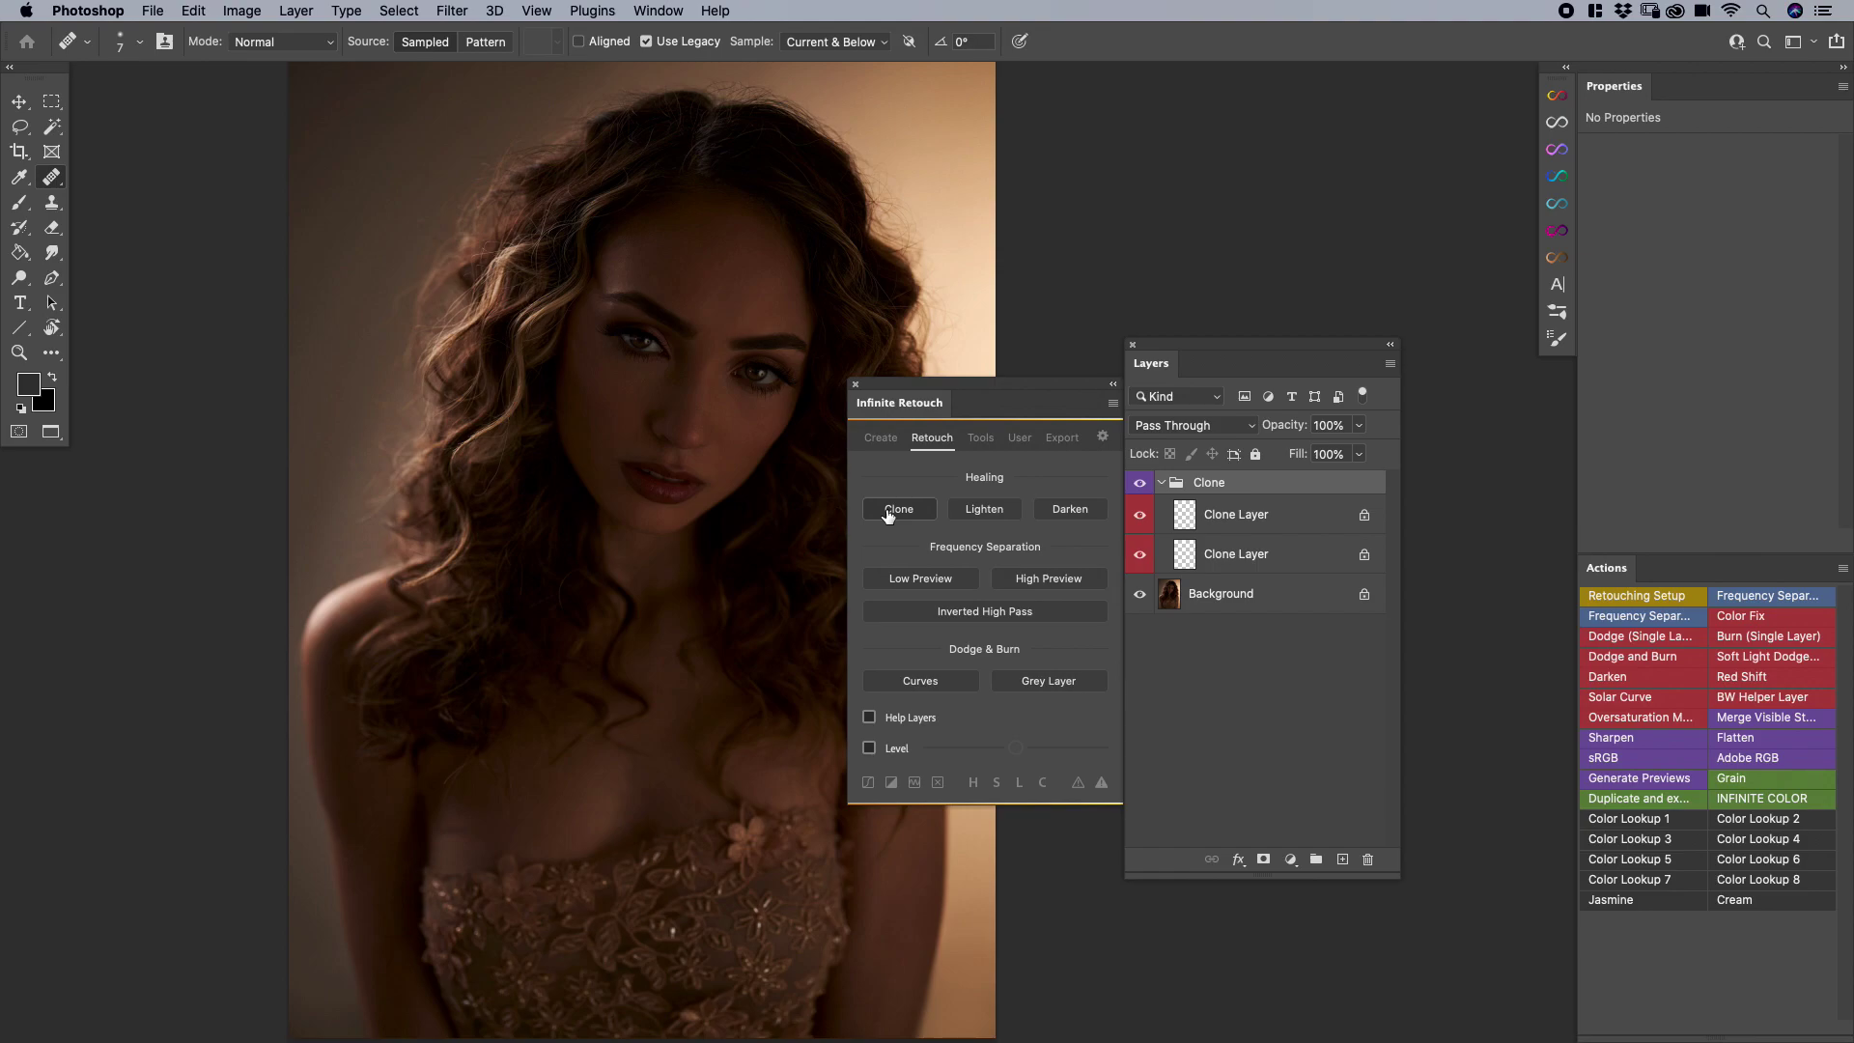
{"action": "key", "text": "Delete"}
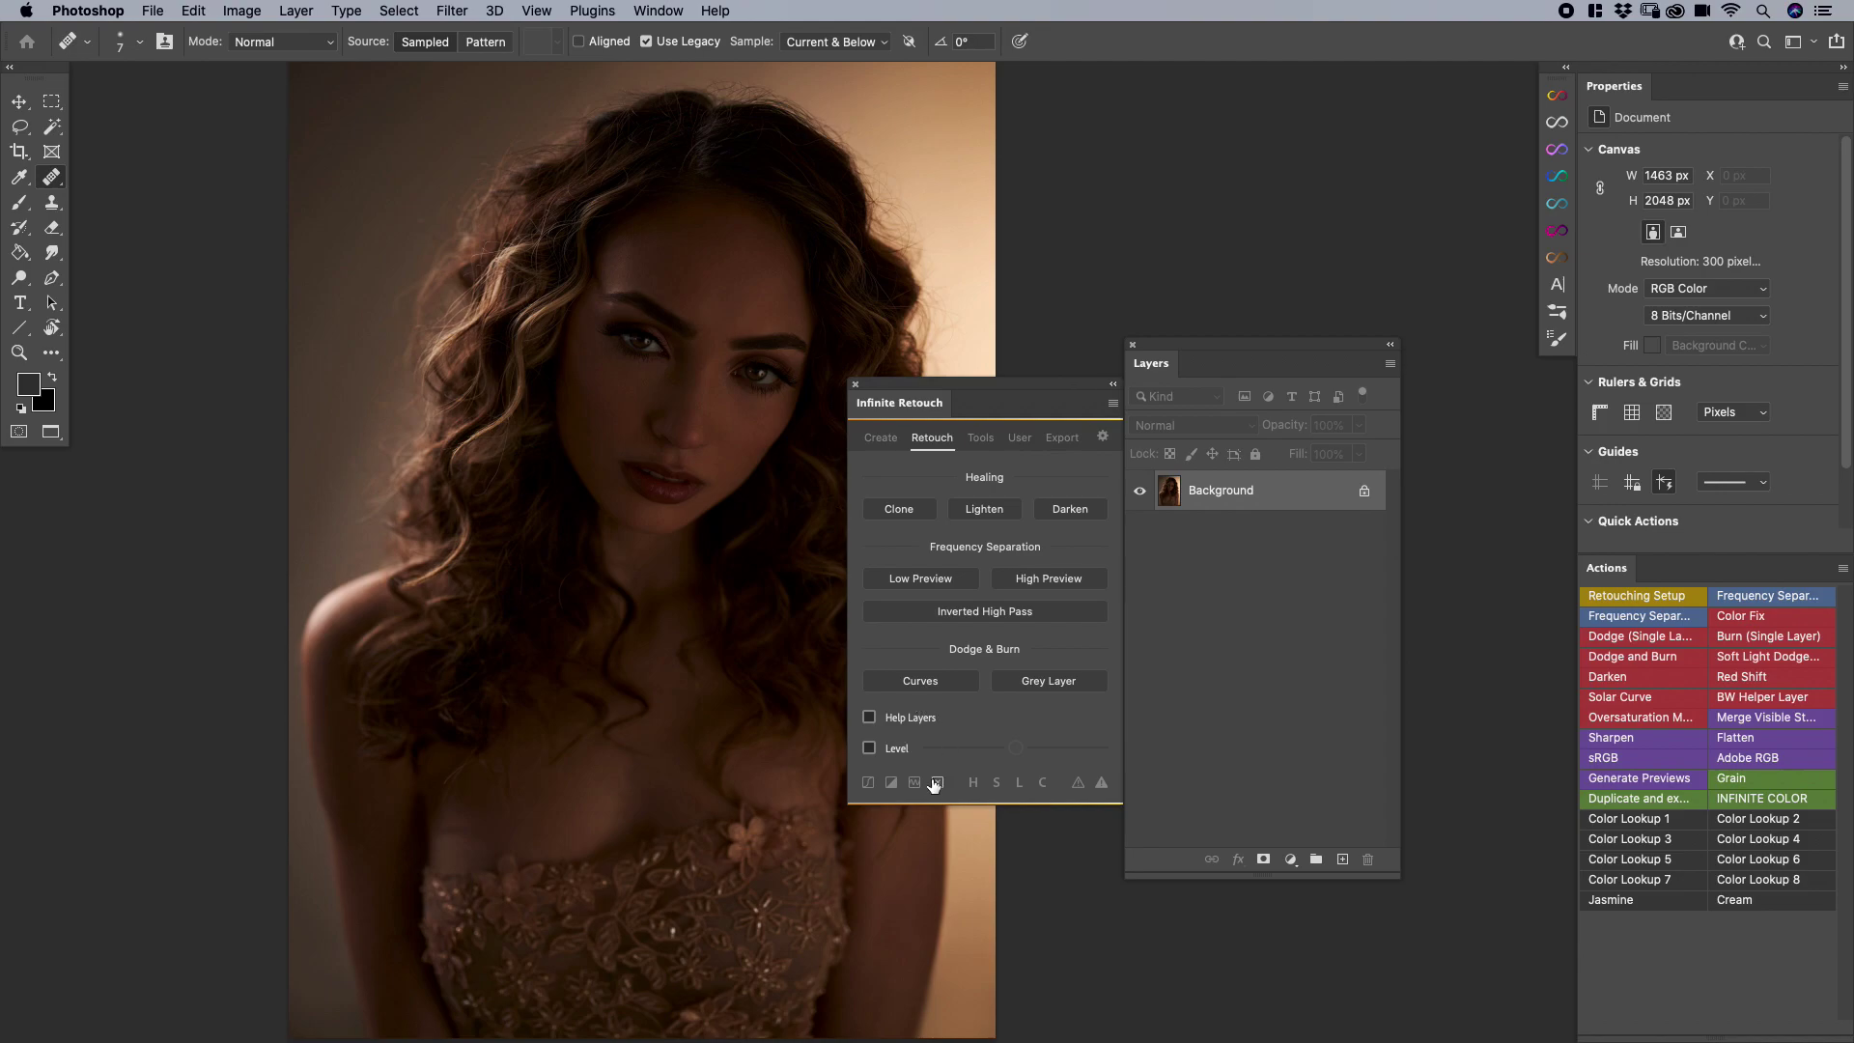
Add a Help Layers group above Background from the Tools page, ending on the Retouch page
{"action": "left_click", "coordinate": [980, 438]}
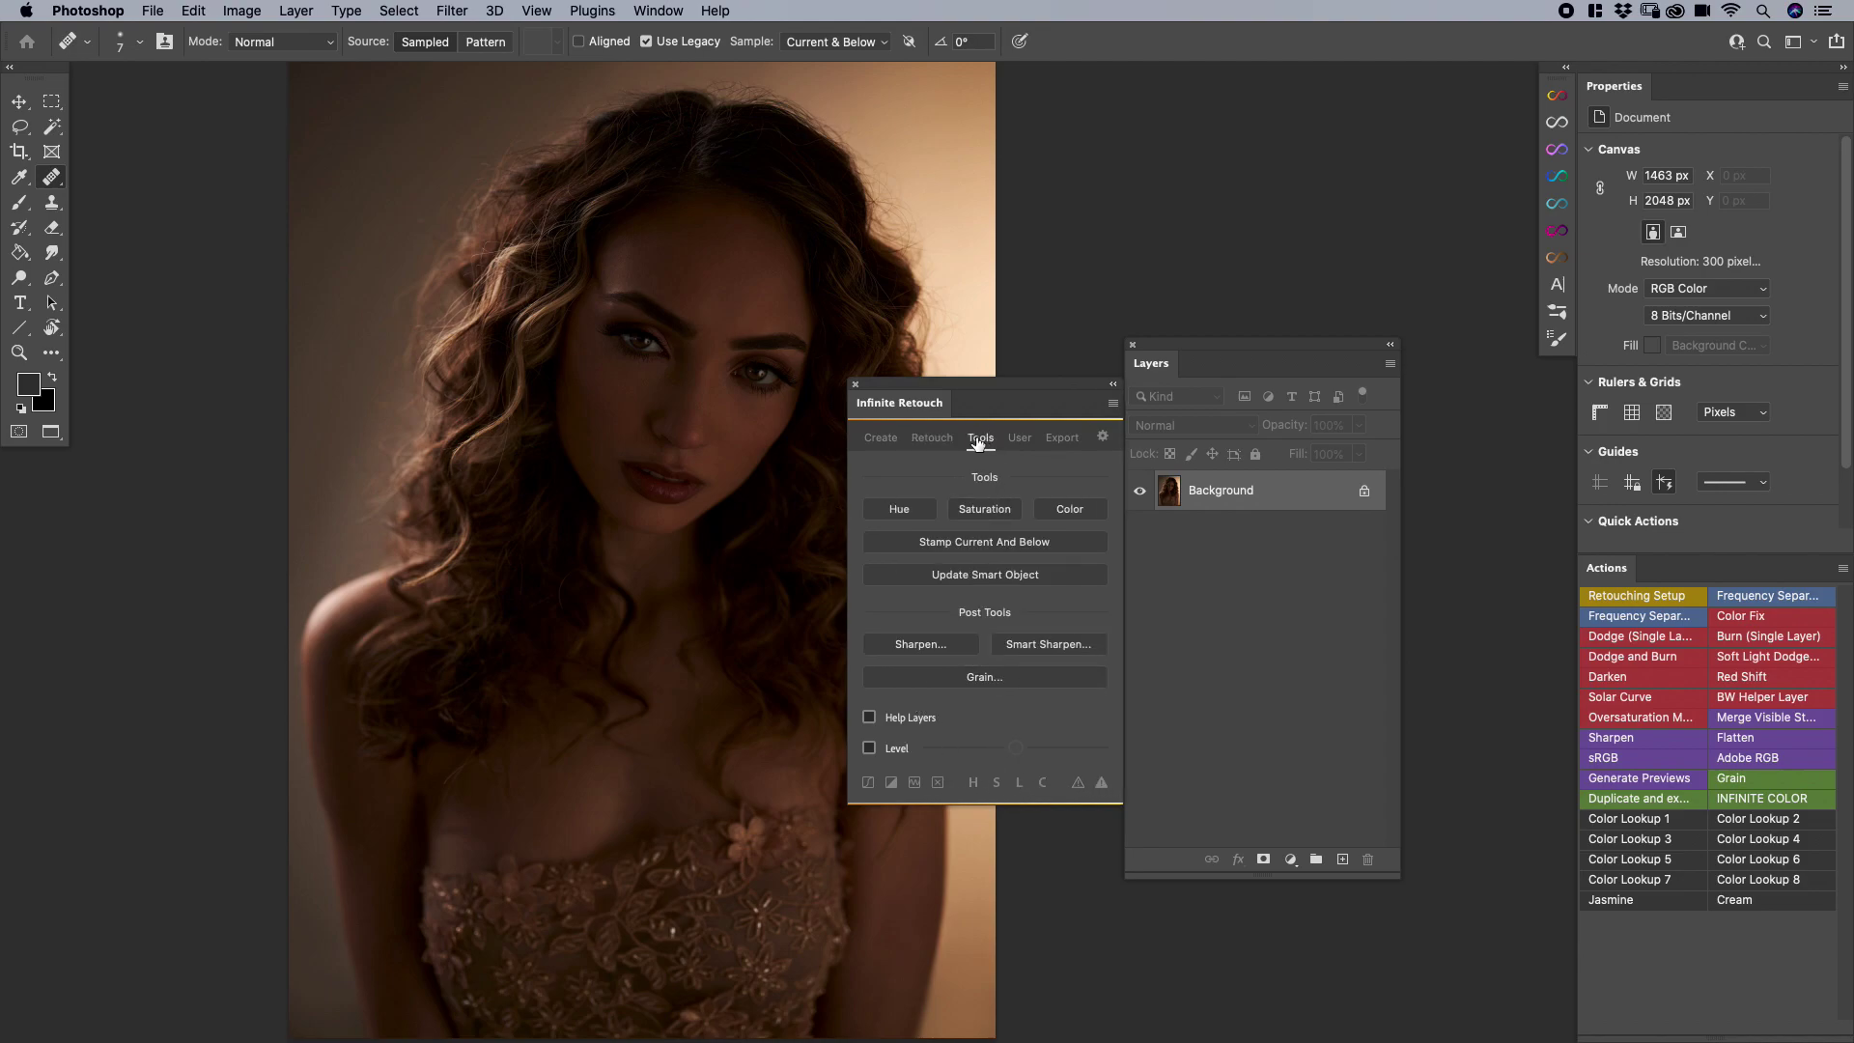
{"action": "left_click", "coordinate": [950, 440]}
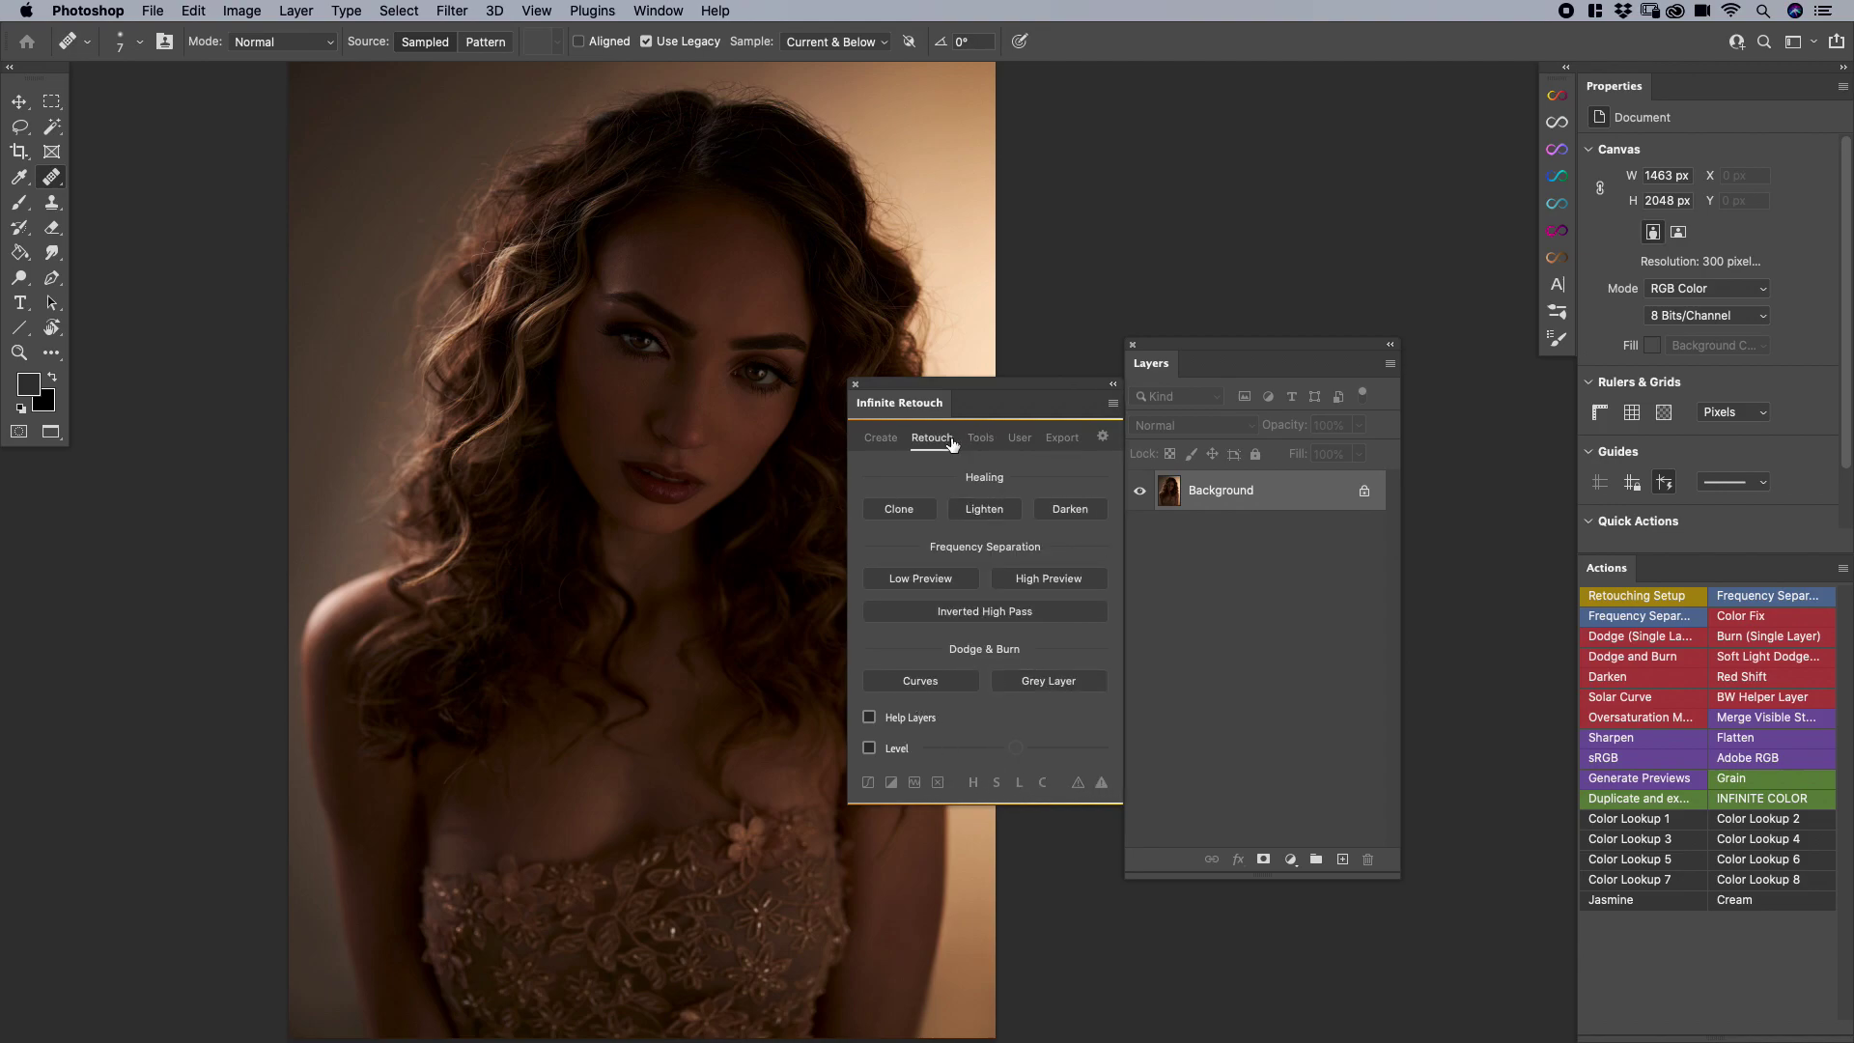
{"action": "left_click", "coordinate": [978, 439]}
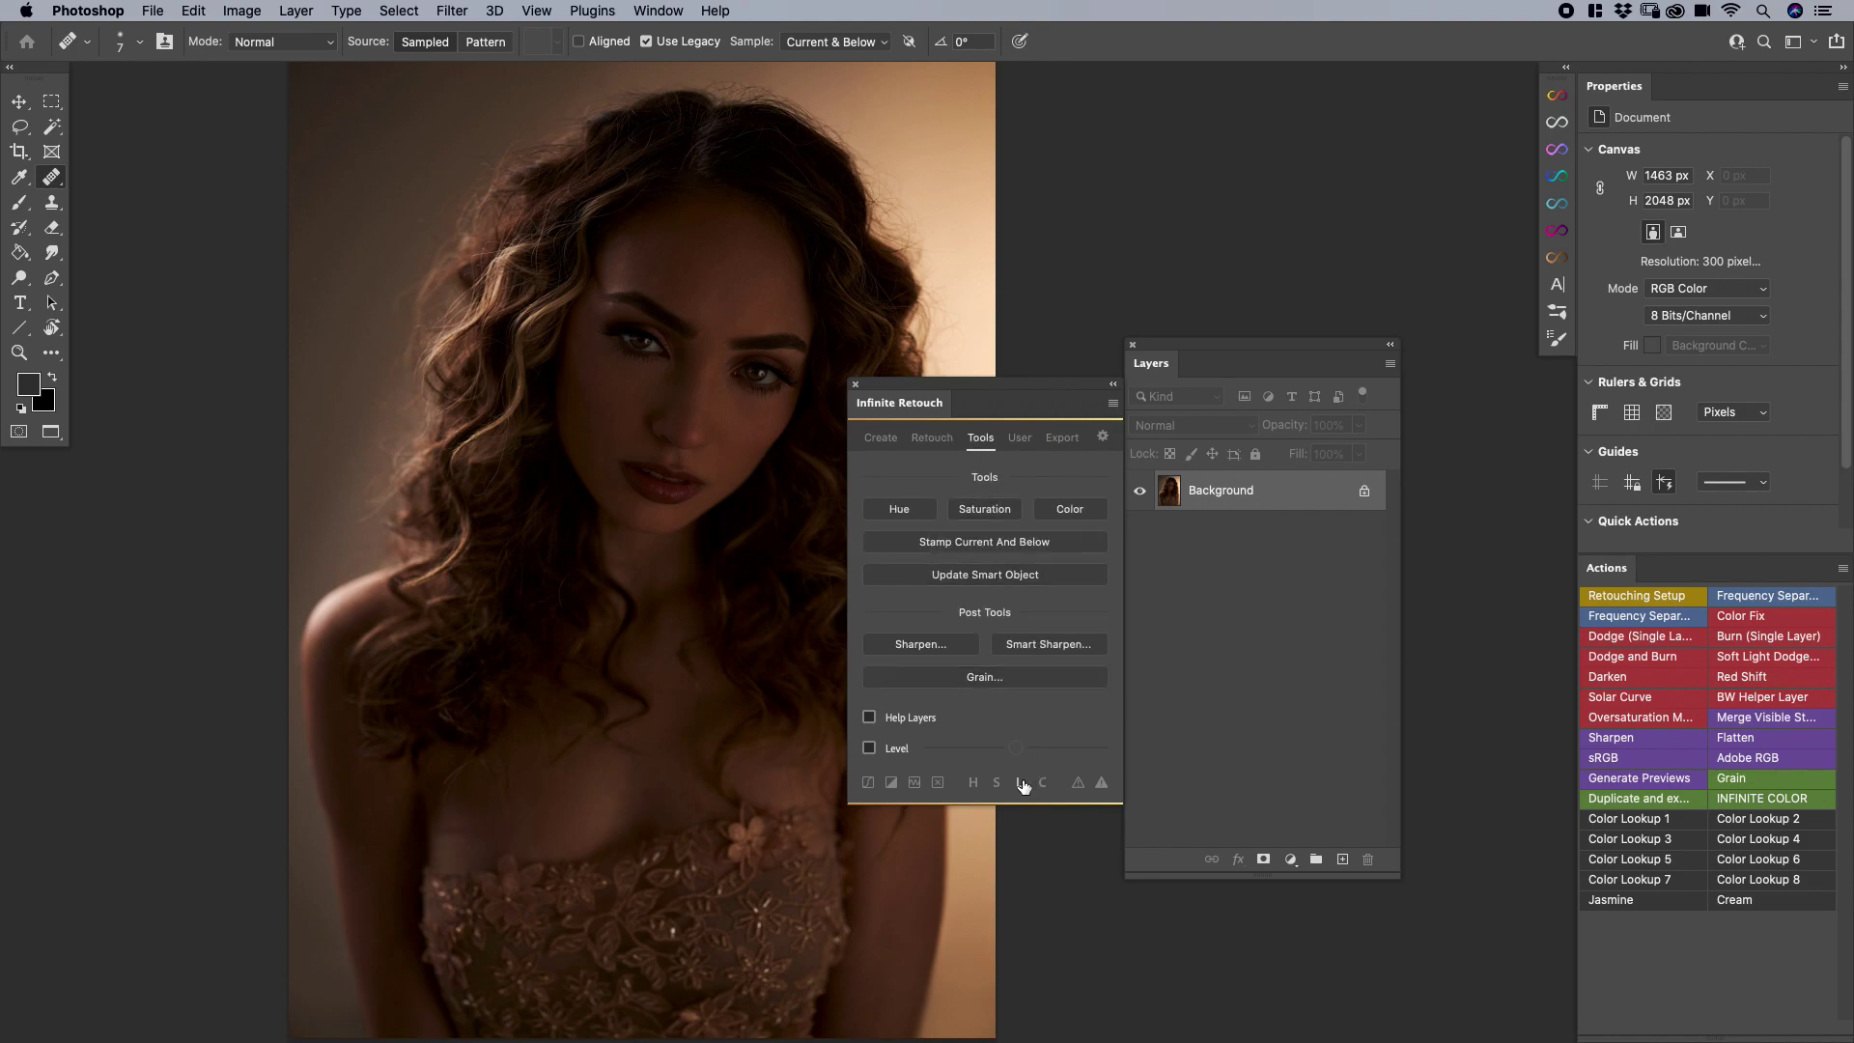
{"action": "left_click", "coordinate": [1022, 784]}
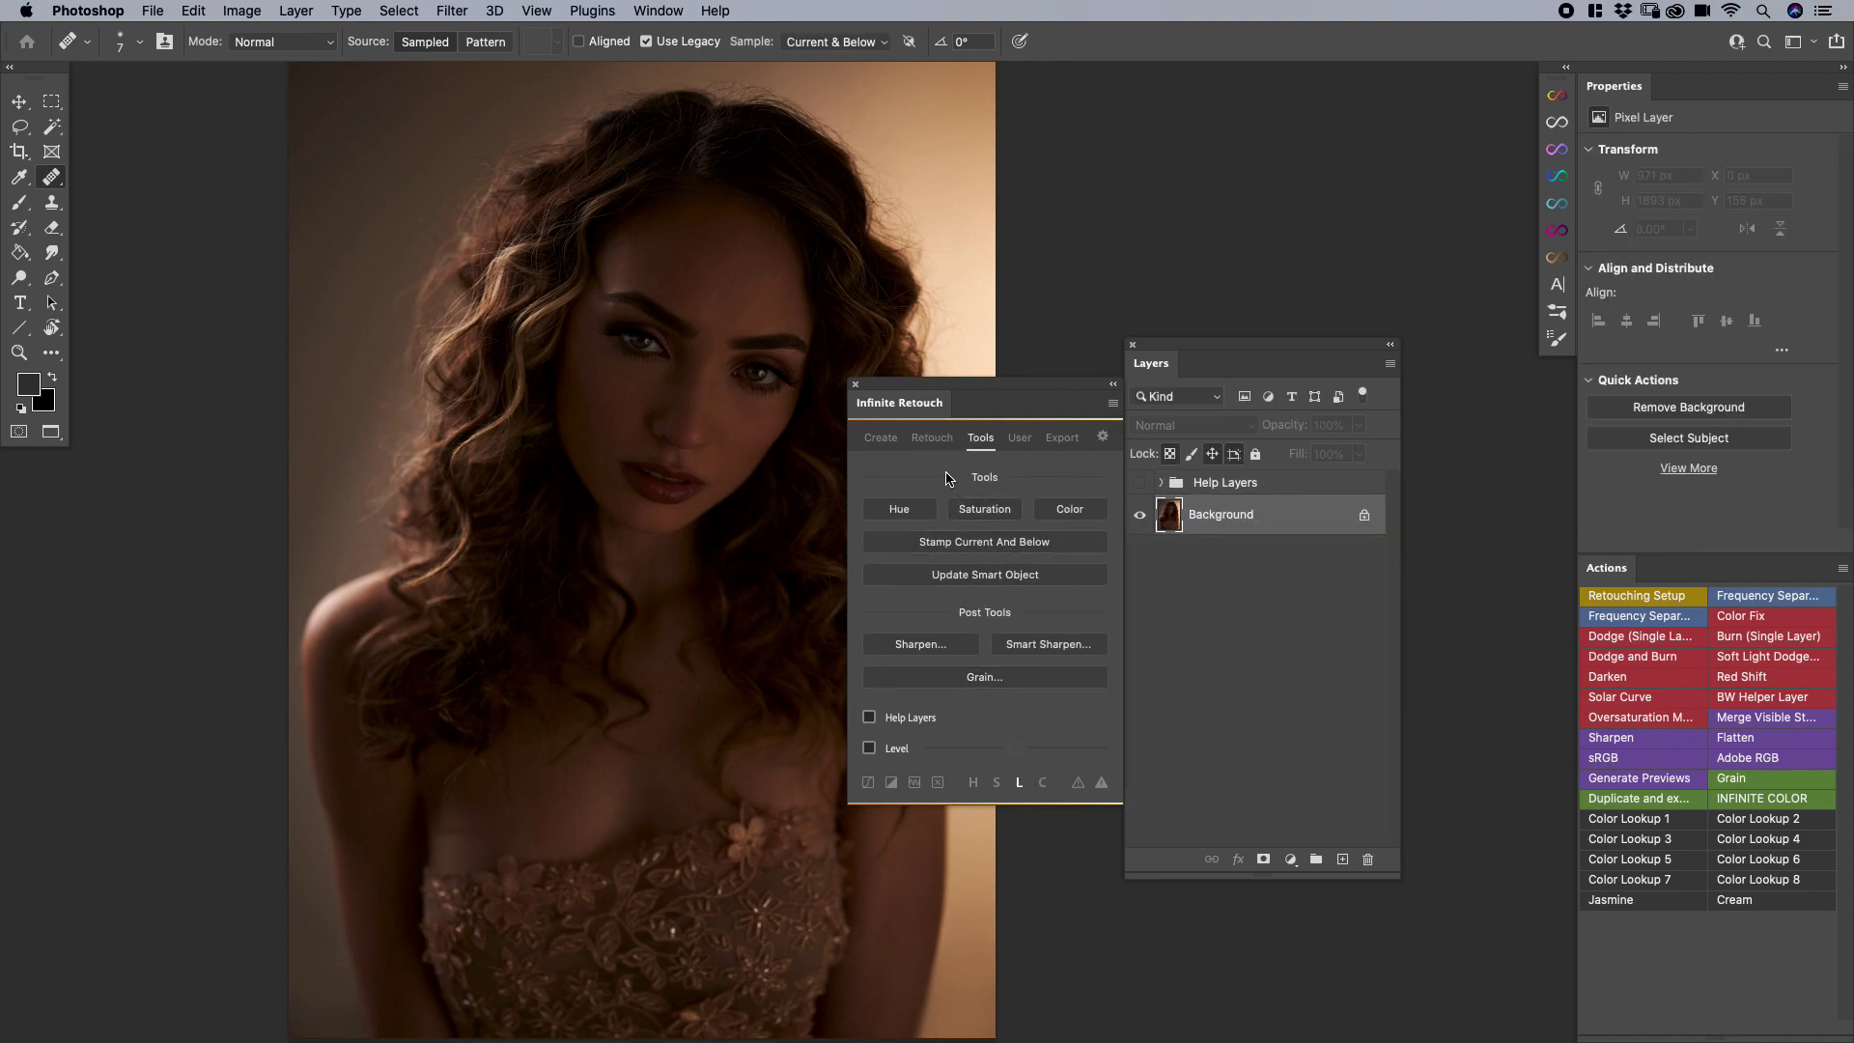
{"action": "left_click", "coordinate": [936, 442]}
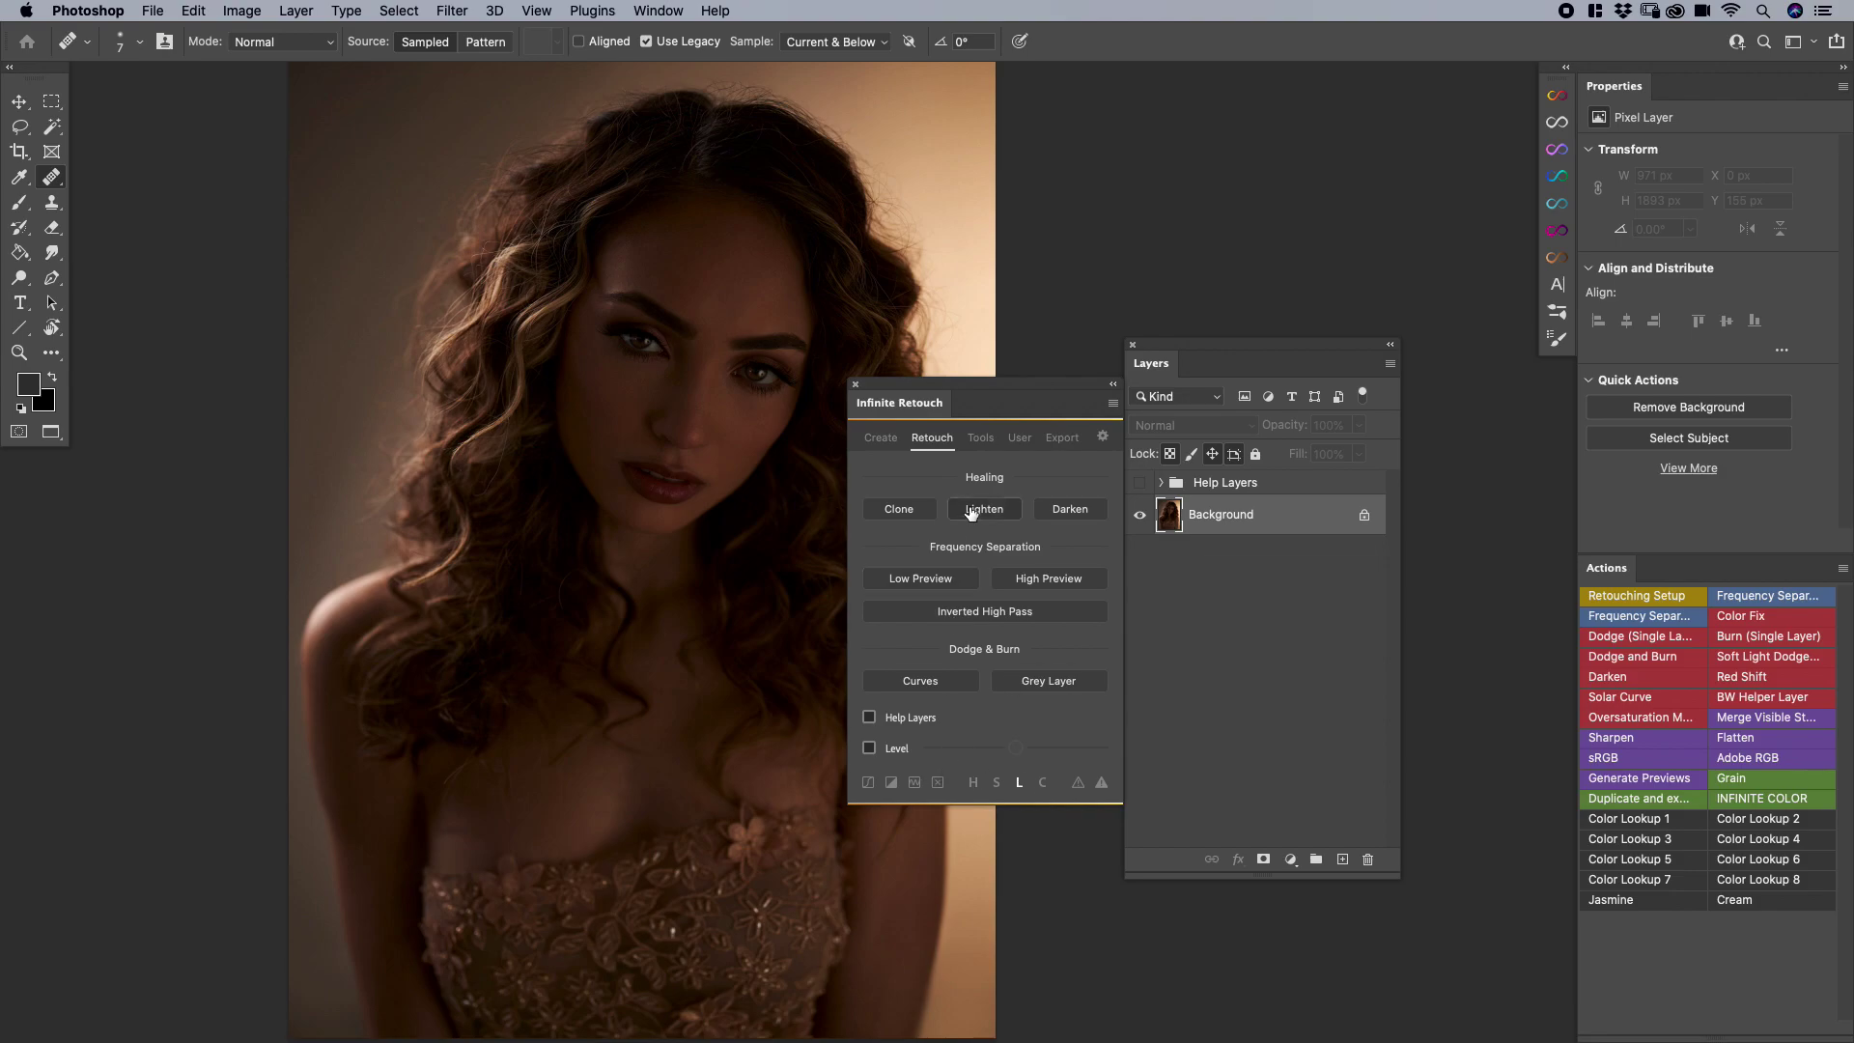
{"action": "left_click", "coordinate": [981, 439]}
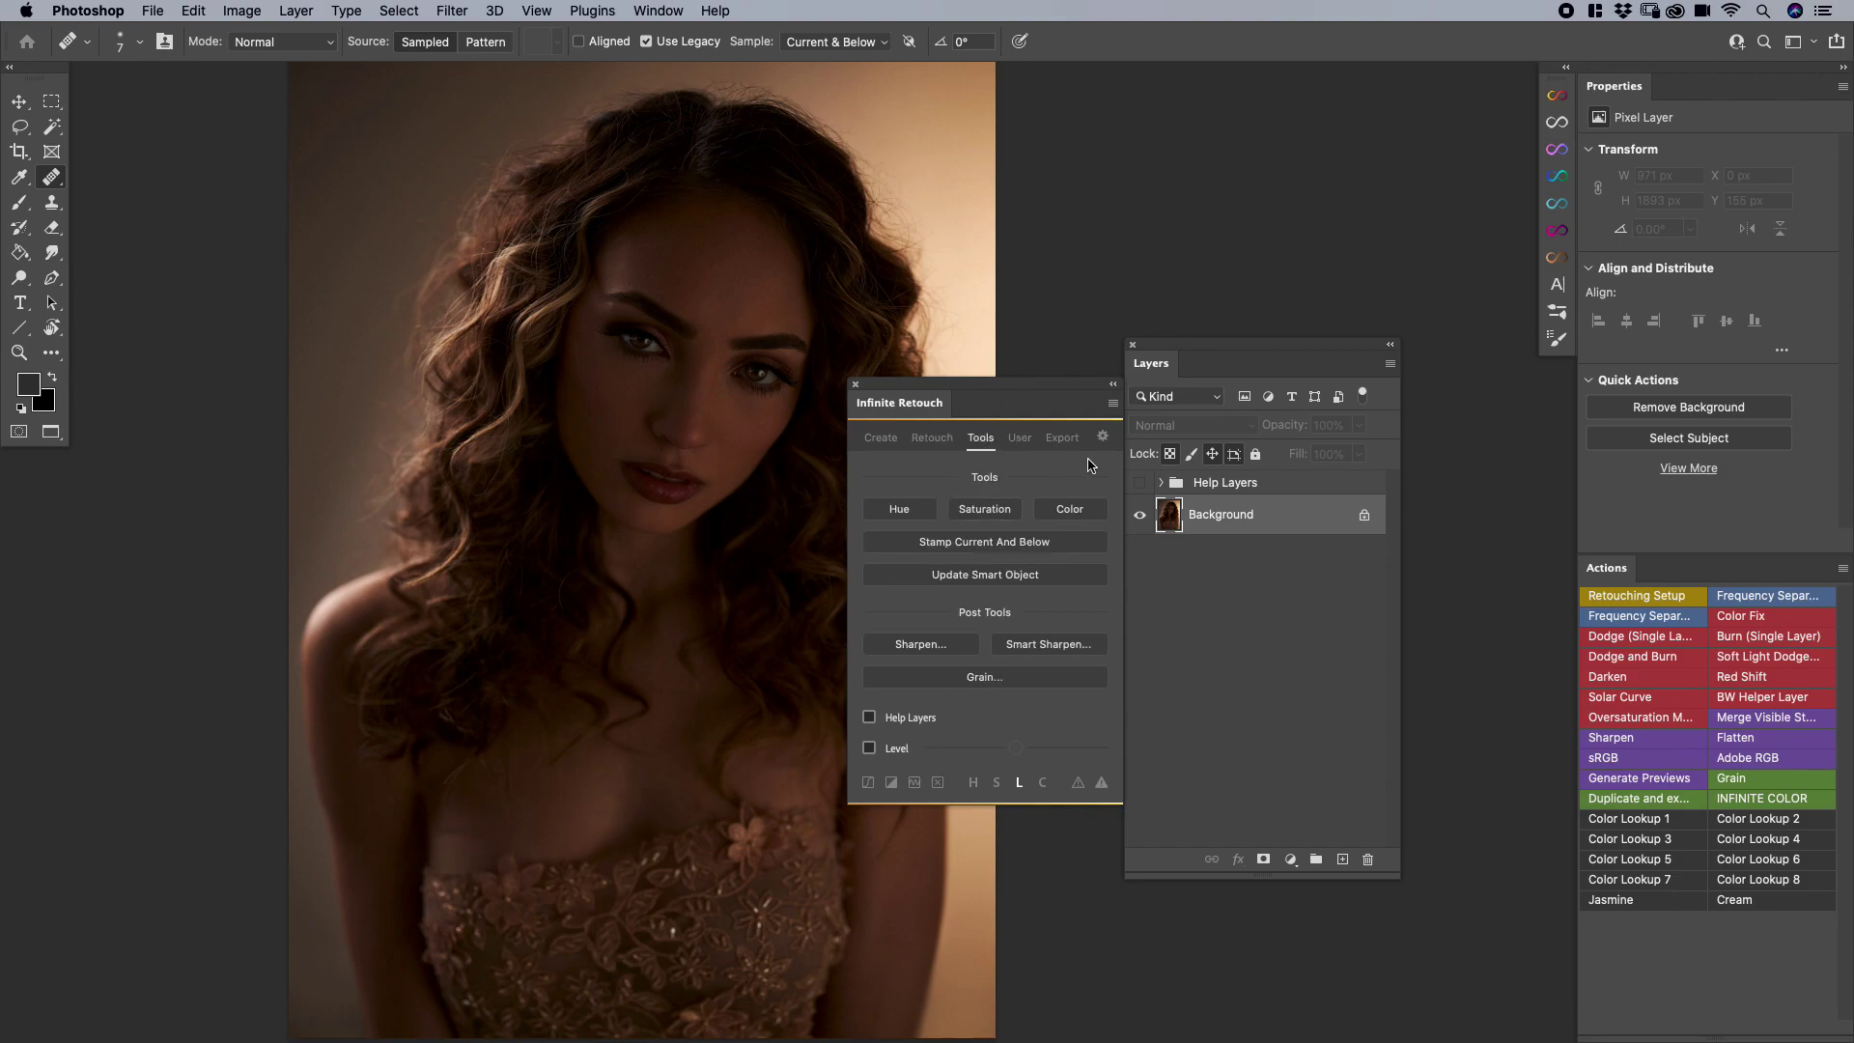
{"action": "left_click", "coordinate": [927, 441]}
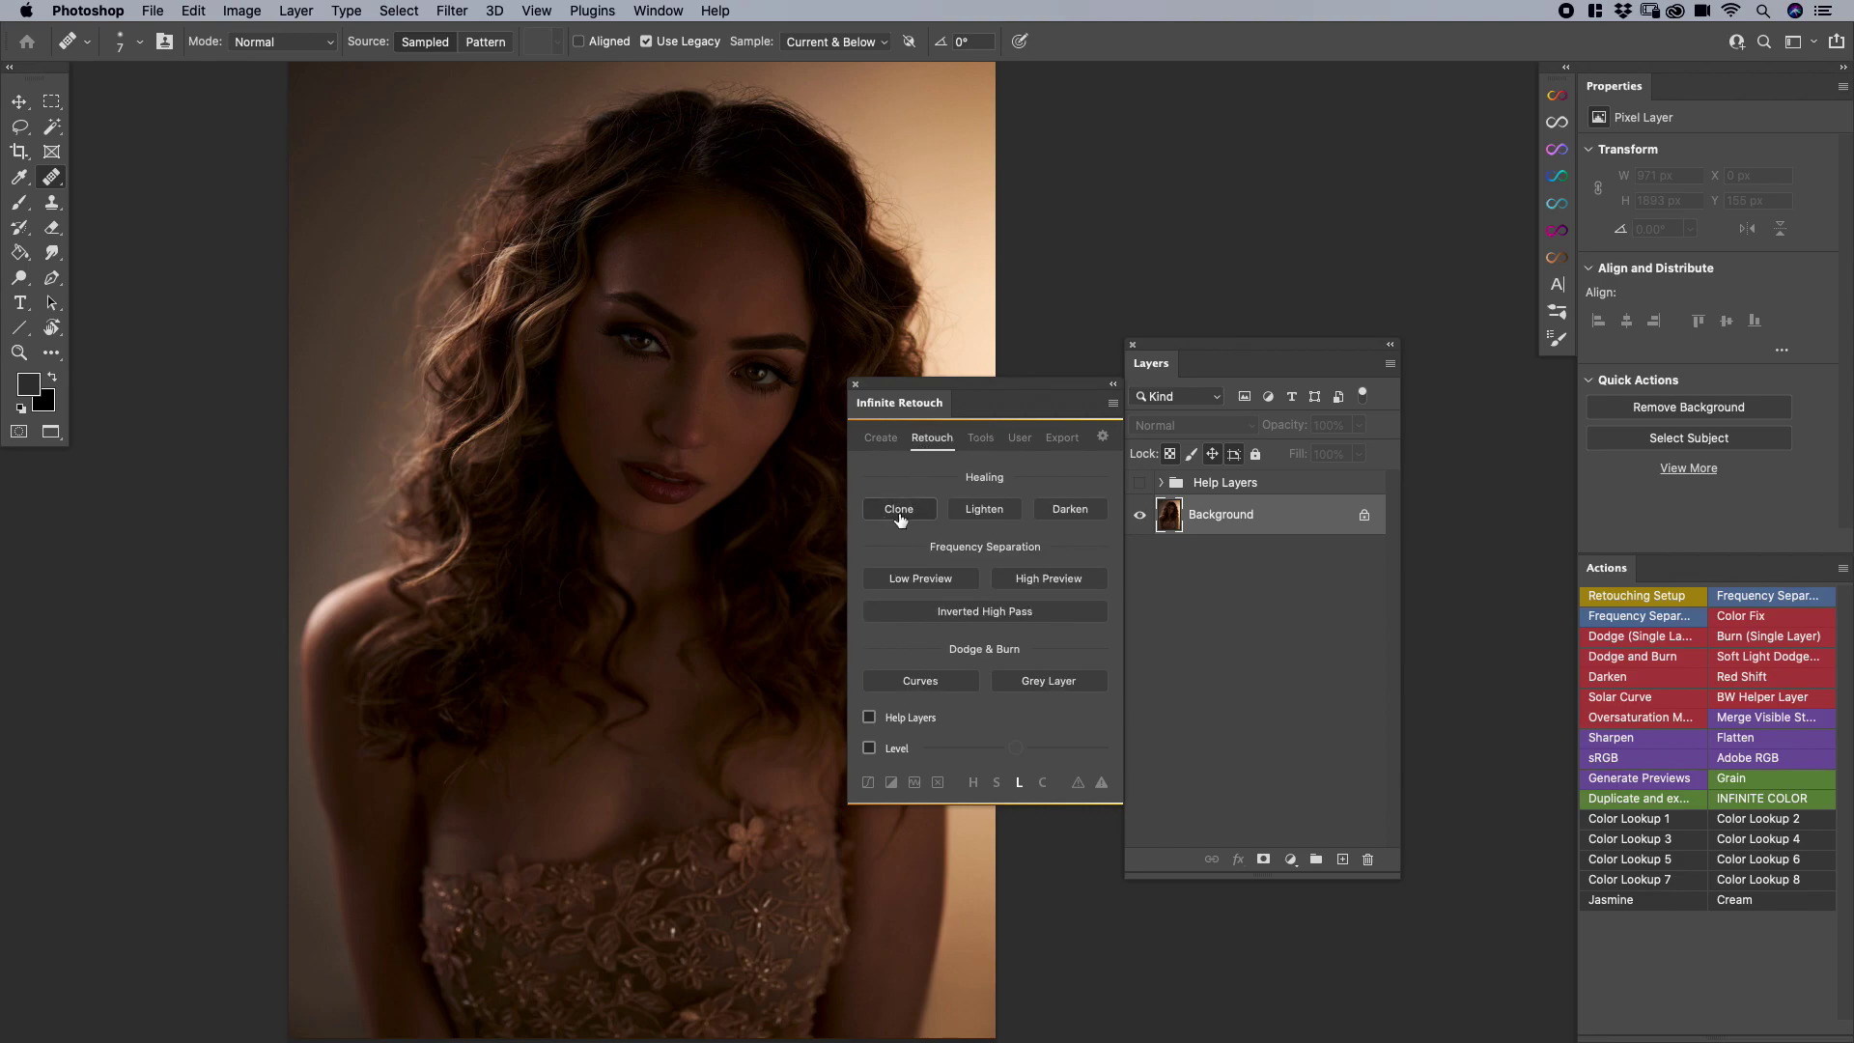
{"action": "right_click", "coordinate": [899, 515]}
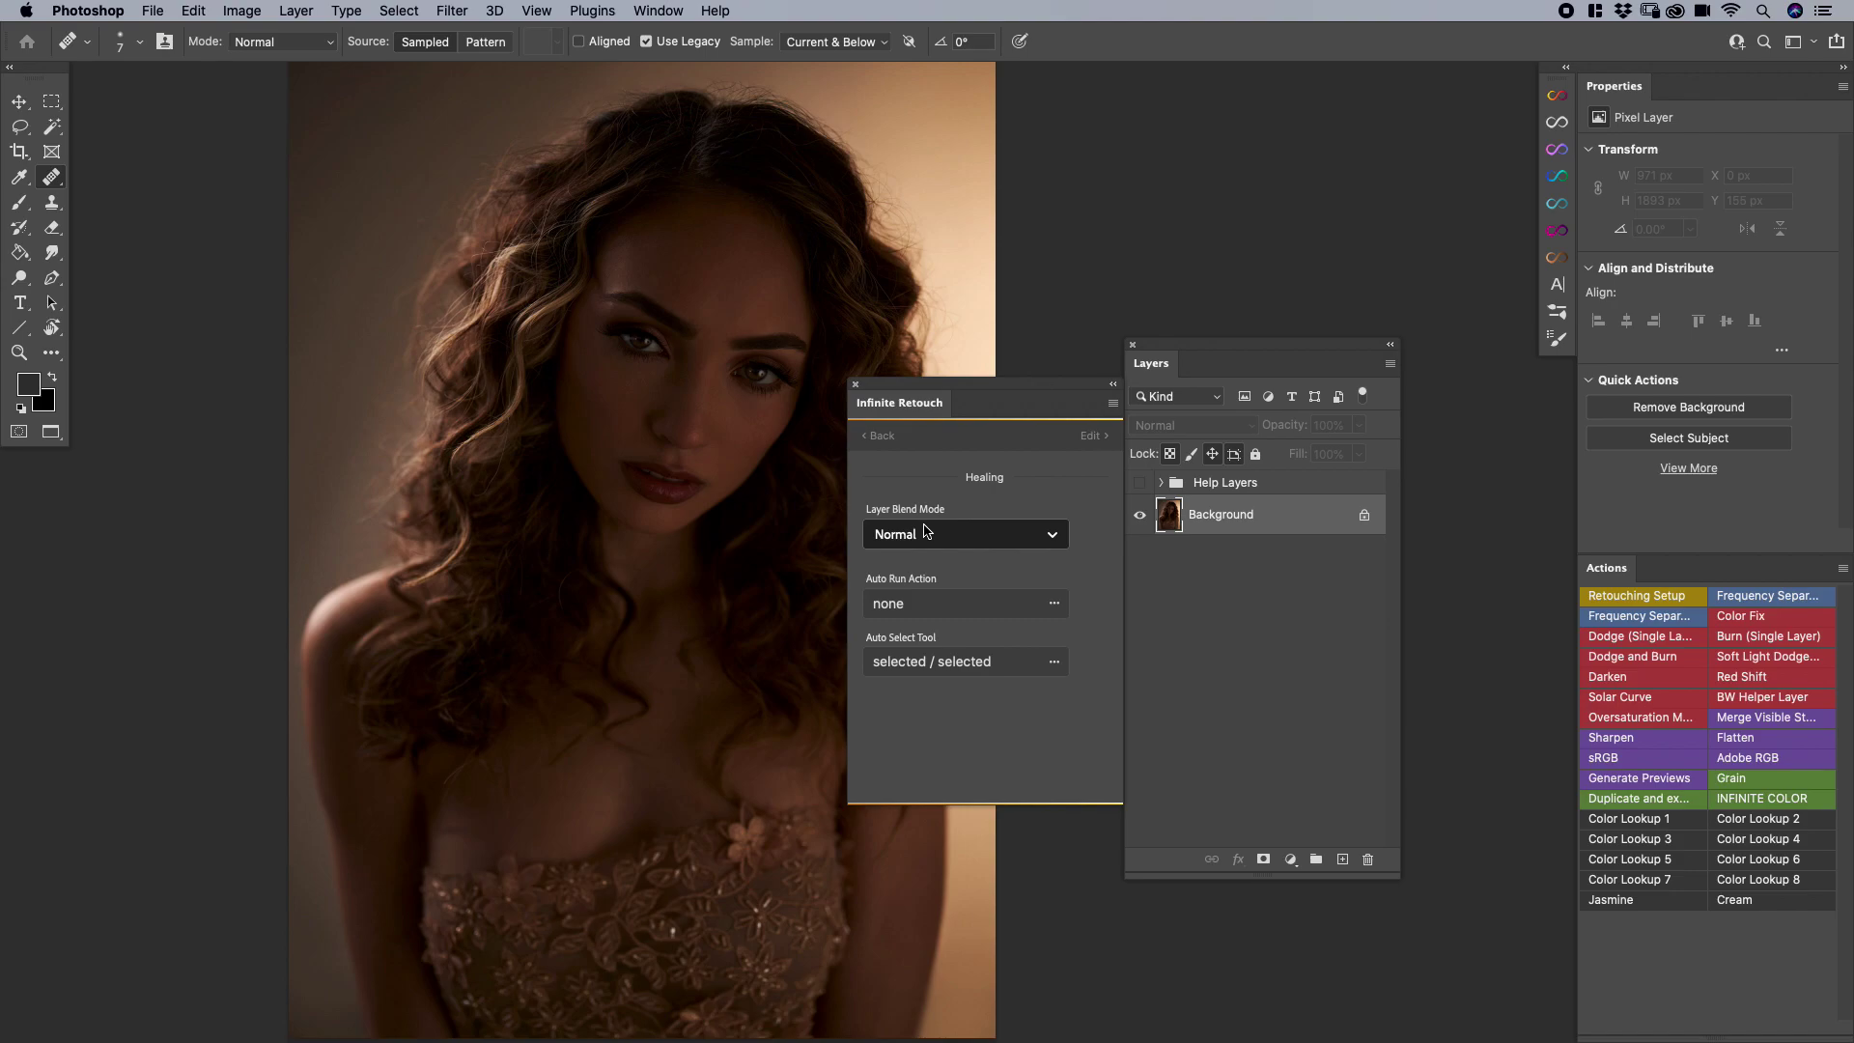
{"action": "left_click", "coordinate": [1087, 441]}
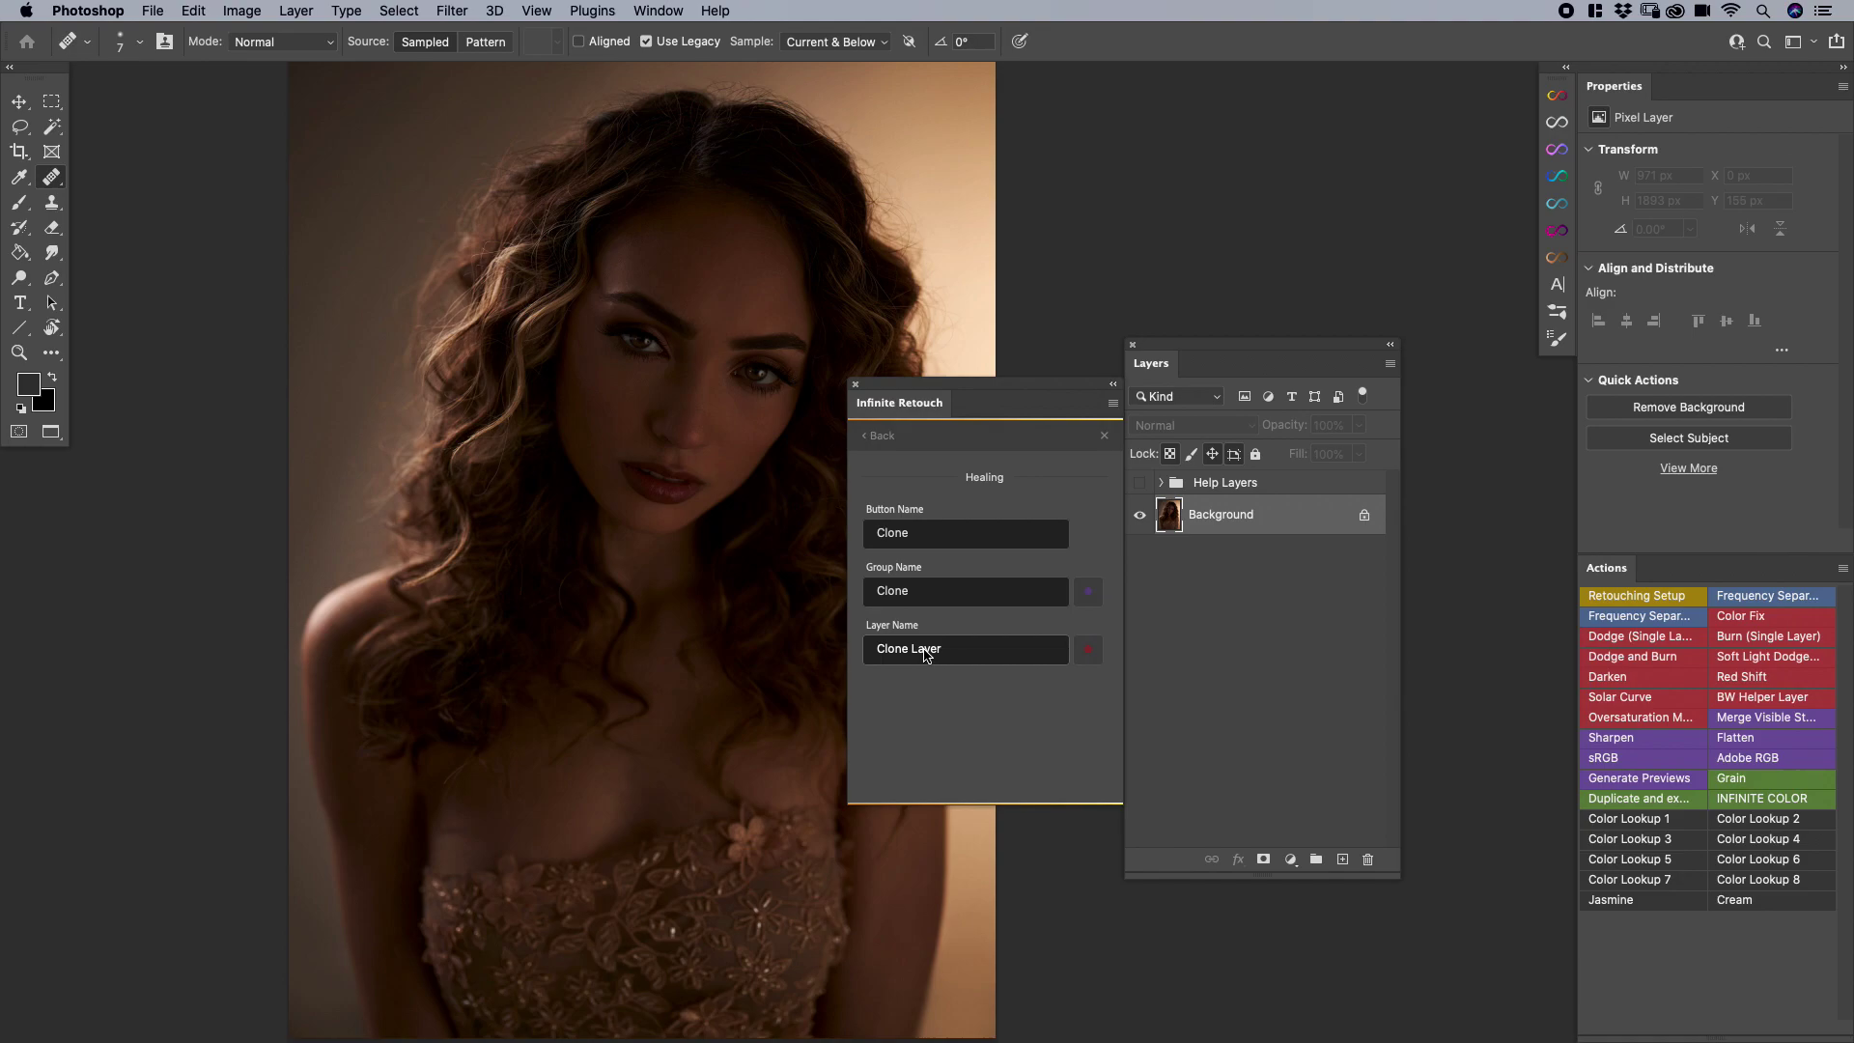
{"action": "left_click", "coordinate": [879, 437]}
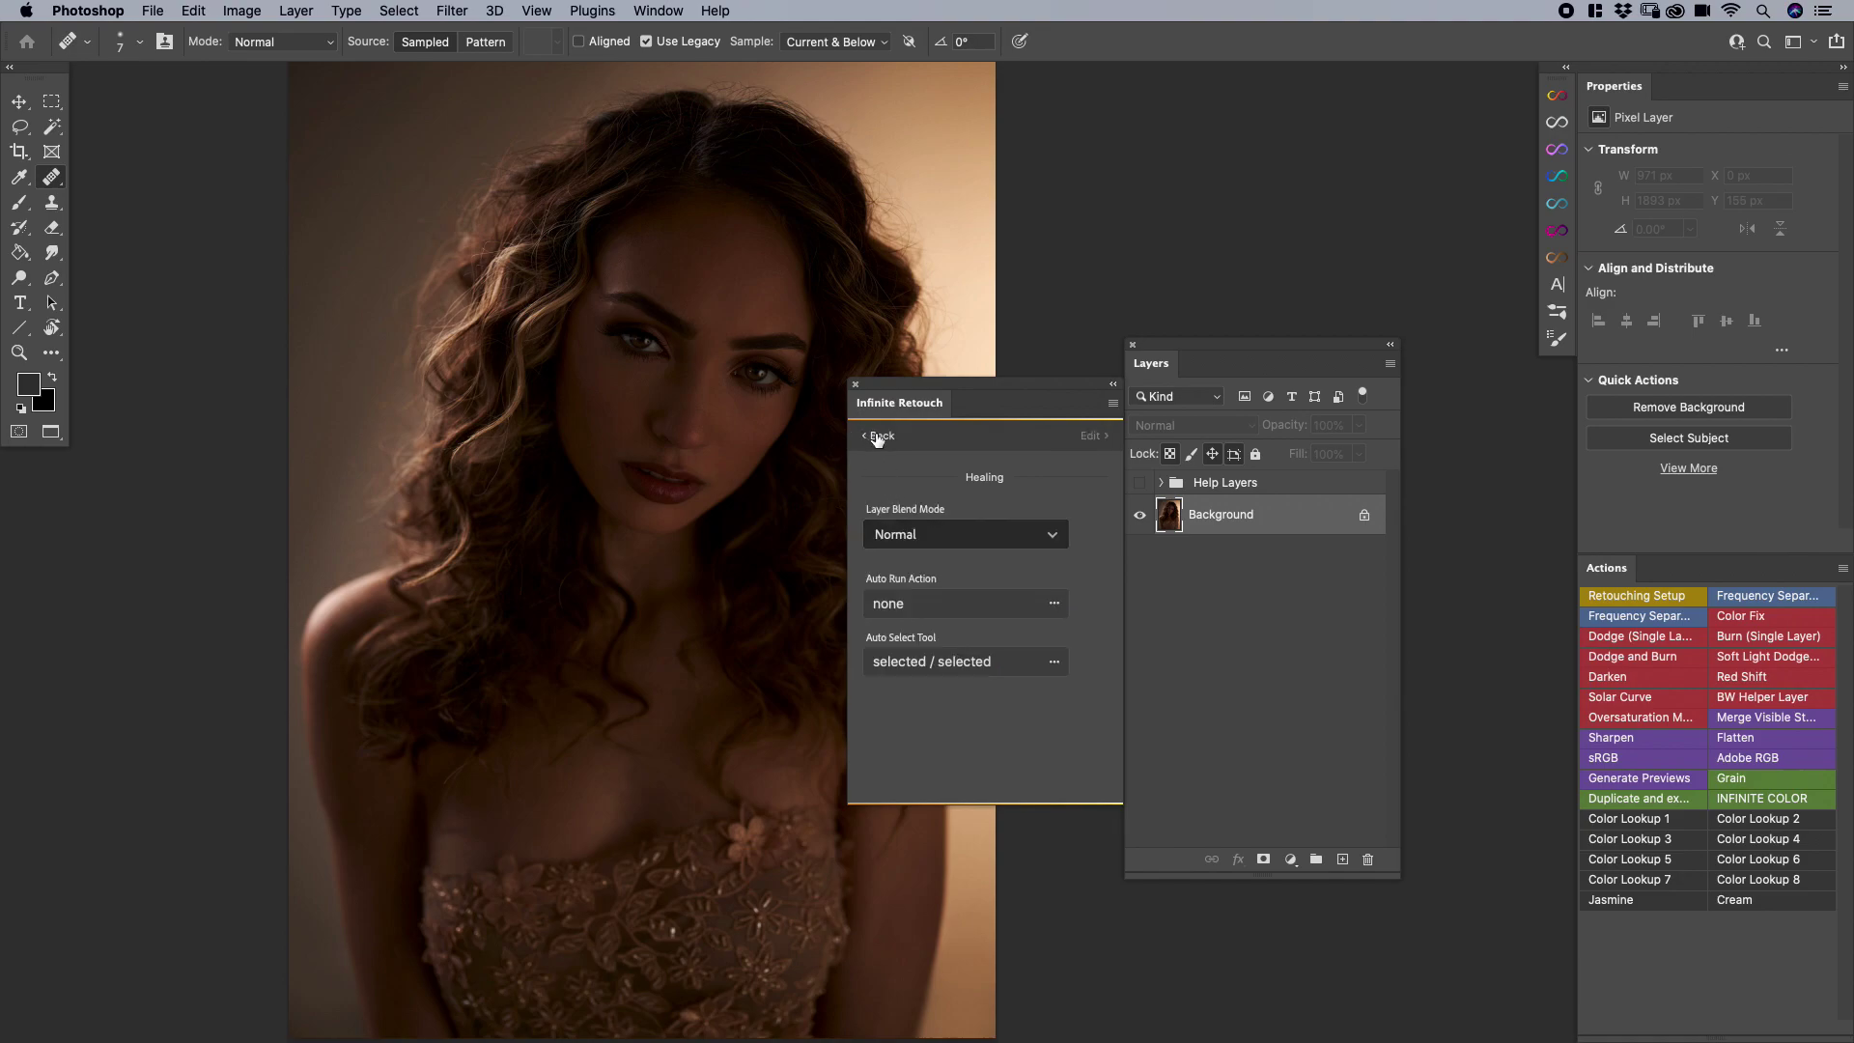
{"action": "left_click", "coordinate": [878, 437]}
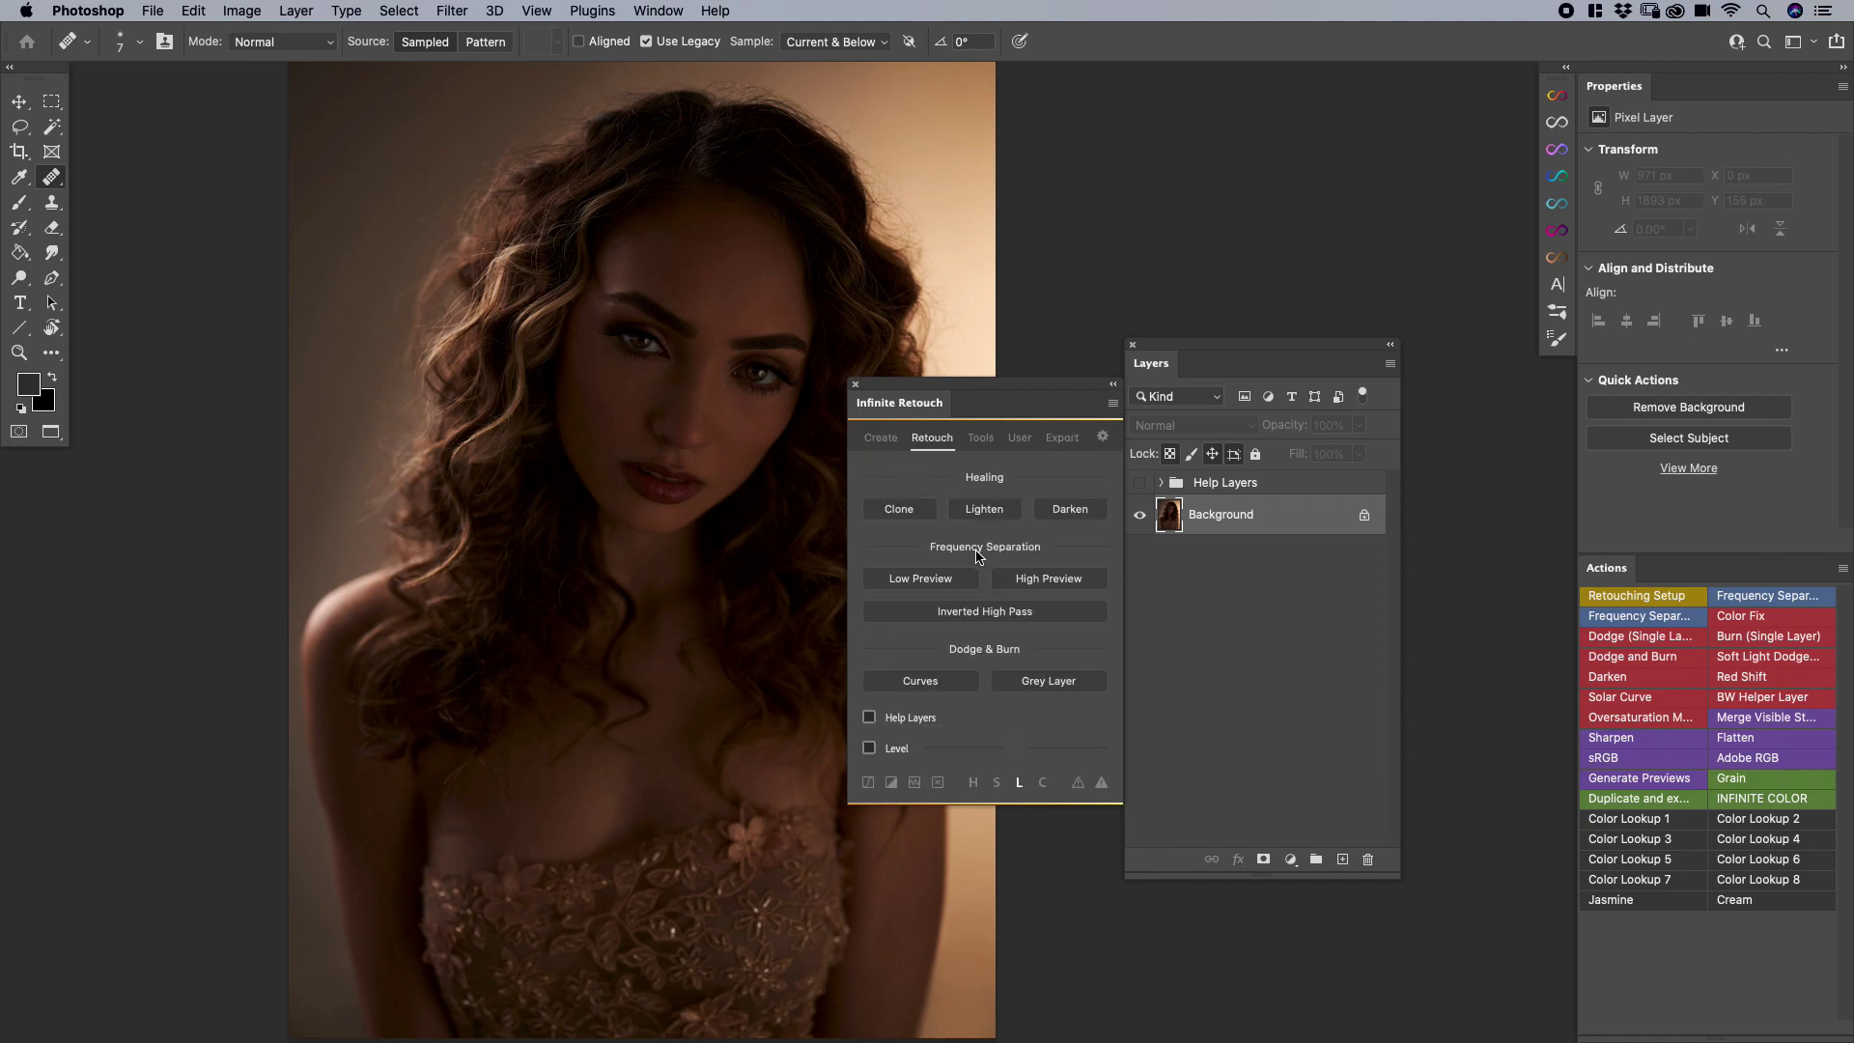